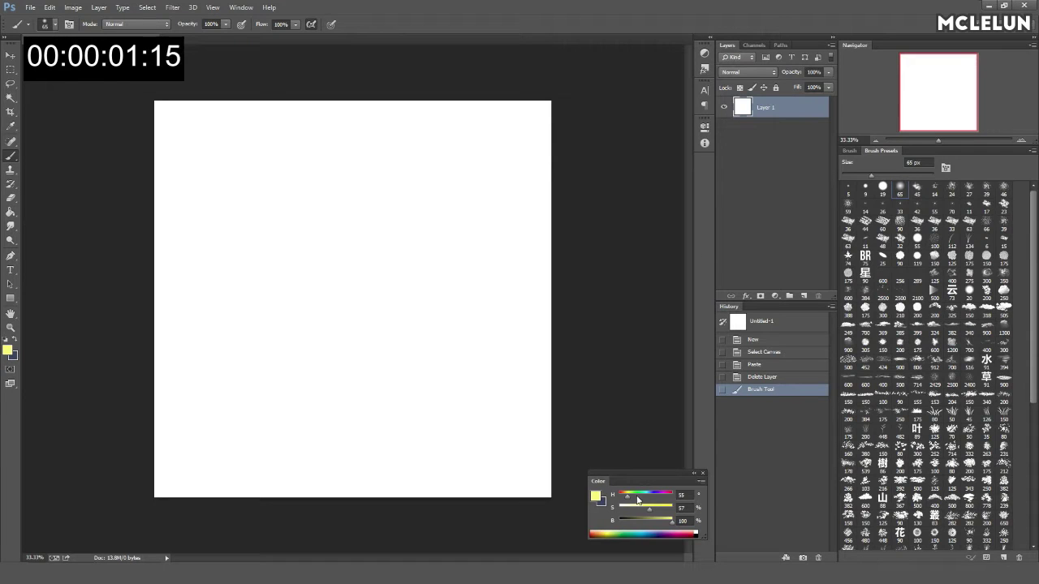
Step: Fill Layer 1 with a deeper medium-blue sky colour and select a large soft cloud brush
{"action": "left_click", "coordinate": [652, 507]}
{"action": "left_click_drag", "start_coordinate": [670, 522], "coordinate": [646, 510]}
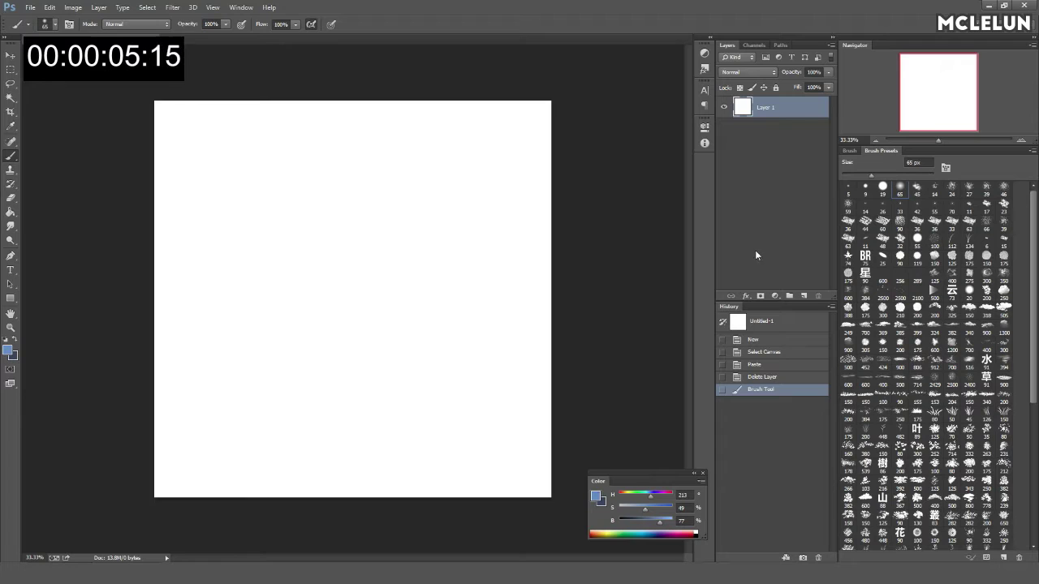
{"action": "key", "text": "alt+BackSpace"}
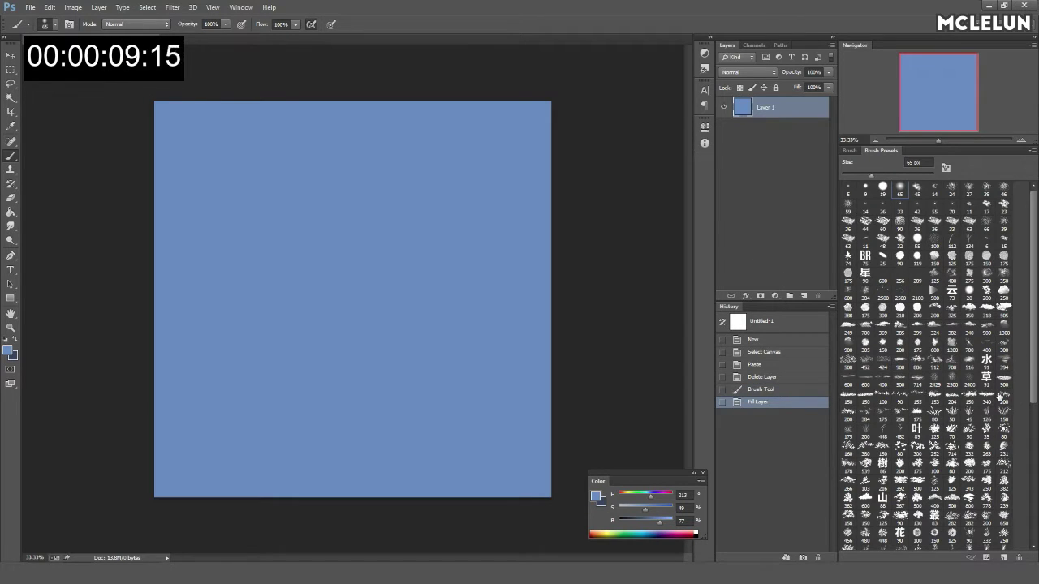
{"action": "left_click", "coordinate": [850, 311]}
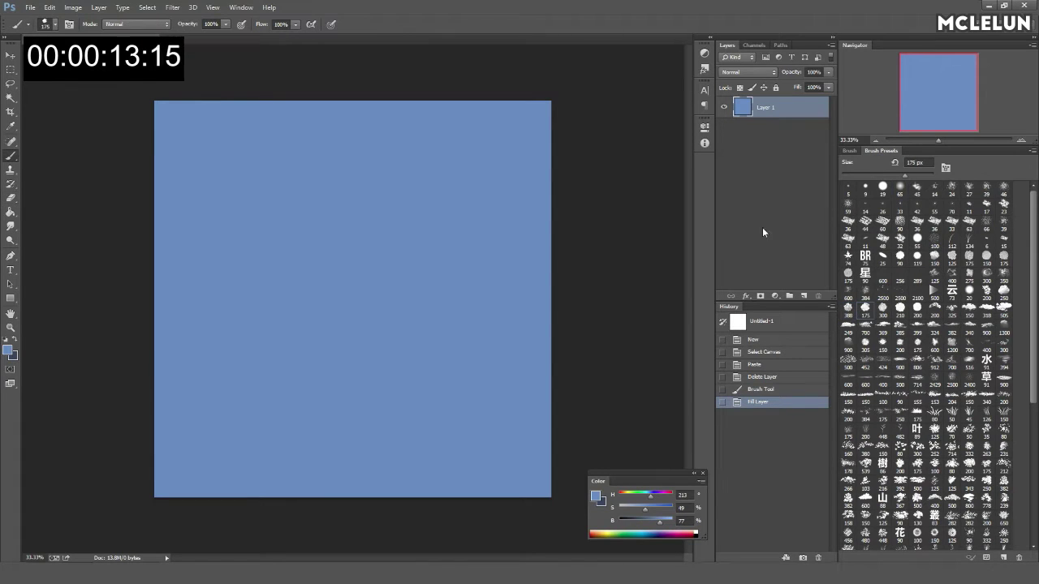
Step: On a new layer, paint a large tan-gold cloud mass with an ~1100 px brush
{"action": "left_click", "coordinate": [804, 296]}
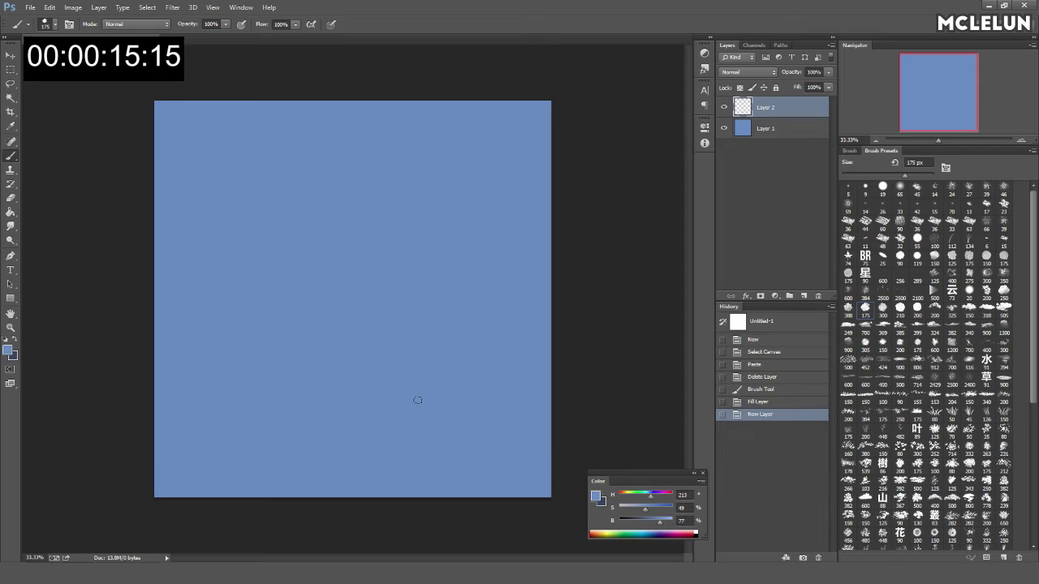
{"action": "left_click_drag", "start_coordinate": [650, 496], "coordinate": [624, 500]}
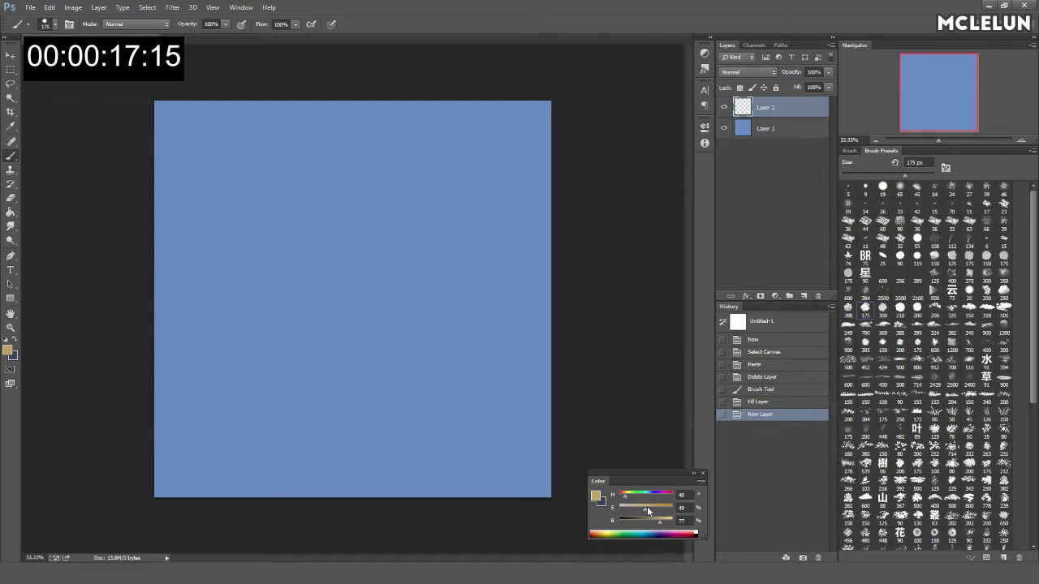
{"action": "left_click_drag", "start_coordinate": [281, 305], "coordinate": [331, 291]}
{"action": "key", "text": "ctrl+z"}
{"action": "key", "text": "bracketright"}
{"action": "key", "text": "bracketright"}
{"action": "key", "text": "bracketright"}
{"action": "key", "text": "bracketright"}
{"action": "key", "text": "bracketright"}
{"action": "key", "text": "bracketright"}
{"action": "key", "text": "bracketright"}
{"action": "key", "text": "bracketright"}
{"action": "key", "text": "bracketright"}
{"action": "mouse_move", "coordinate": [305, 269]}
{"action": "left_mouse_down"}
{"action": "mouse_move", "coordinate": [382, 274]}
{"action": "mouse_move", "coordinate": [359, 324]}
{"action": "mouse_move", "coordinate": [418, 314]}
{"action": "left_mouse_up"}
Step: Shape the cloud edges by alternately erasing and painting, with brush Transfer settings enabled
{"action": "key", "text": "e"}
{"action": "left_click_drag", "start_coordinate": [386, 398], "coordinate": [399, 337]}
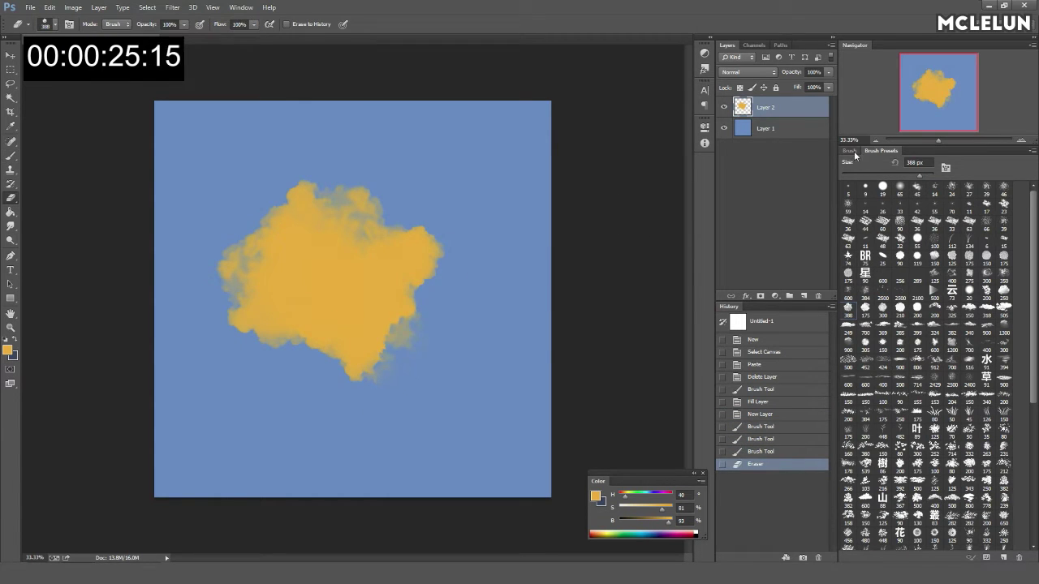
{"action": "left_click", "coordinate": [850, 151]}
{"action": "left_click", "coordinate": [866, 244]}
{"action": "mouse_move", "coordinate": [414, 340]}
{"action": "left_mouse_down"}
{"action": "mouse_move", "coordinate": [347, 297]}
{"action": "mouse_move", "coordinate": [292, 357]}
{"action": "left_mouse_up"}
{"action": "key", "text": "b"}
{"action": "mouse_move", "coordinate": [366, 202]}
{"action": "left_mouse_down"}
{"action": "mouse_move", "coordinate": [438, 255]}
{"action": "mouse_move", "coordinate": [360, 302]}
{"action": "mouse_move", "coordinate": [359, 324]}
{"action": "left_mouse_up"}
{"action": "key", "text": "e"}
{"action": "mouse_move", "coordinate": [455, 276]}
{"action": "left_mouse_down"}
{"action": "mouse_move", "coordinate": [395, 290]}
{"action": "mouse_move", "coordinate": [230, 377]}
{"action": "mouse_move", "coordinate": [371, 417]}
{"action": "mouse_move", "coordinate": [417, 348]}
{"action": "mouse_move", "coordinate": [463, 325]}
{"action": "mouse_move", "coordinate": [485, 342]}
{"action": "mouse_move", "coordinate": [487, 313]}
{"action": "mouse_move", "coordinate": [301, 360]}
{"action": "mouse_move", "coordinate": [522, 297]}
{"action": "mouse_move", "coordinate": [543, 194]}
{"action": "left_mouse_up"}
{"action": "key", "text": "b"}
Step: Scale the cloud to about 91% with Free Transform and add yellow at its lower right
{"action": "key", "text": "ctrl+t"}
{"action": "left_click_drag", "start_coordinate": [543, 130], "coordinate": [518, 161]}
{"action": "key", "text": "Return"}
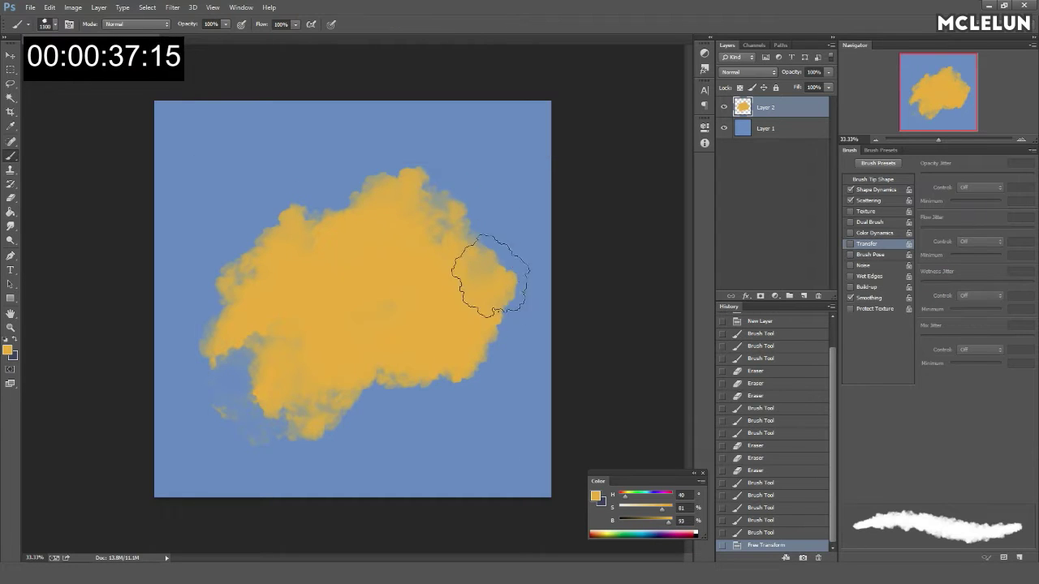
{"action": "mouse_move", "coordinate": [451, 366]}
{"action": "left_mouse_down"}
{"action": "mouse_move", "coordinate": [475, 378]}
{"action": "mouse_move", "coordinate": [382, 446]}
{"action": "left_mouse_up"}
Step: Set flow jitter to 100% and soften the cloud's lower edges with a 700 px eraser, refilling yellow
{"action": "key", "text": "e"}
{"action": "left_click", "coordinate": [382, 447]}
{"action": "key", "text": "b"}
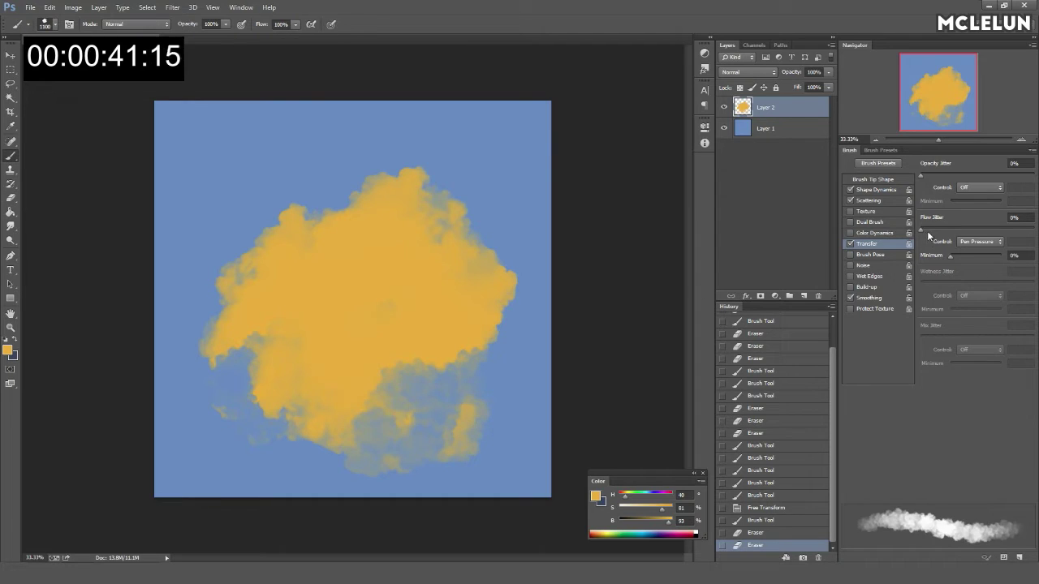
{"action": "left_click_drag", "start_coordinate": [927, 231], "coordinate": [981, 230]}
{"action": "key", "text": "e"}
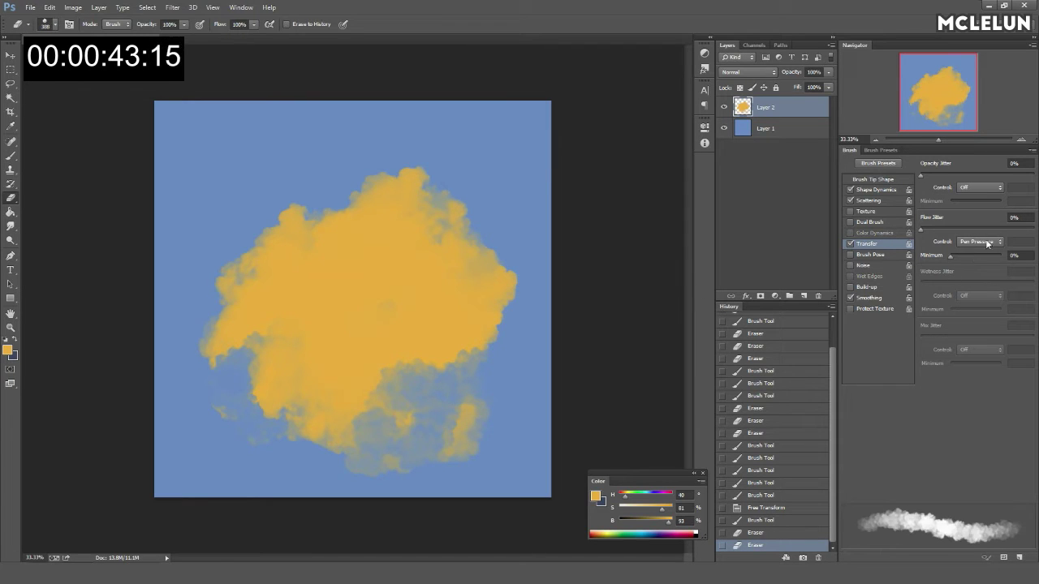
{"action": "left_click_drag", "start_coordinate": [425, 478], "coordinate": [360, 370]}
{"action": "key", "text": "bracketright"}
{"action": "key", "text": "bracketright"}
{"action": "key", "text": "bracketright"}
{"action": "mouse_move", "coordinate": [498, 371]}
{"action": "left_mouse_down"}
{"action": "mouse_move", "coordinate": [398, 330]}
{"action": "mouse_move", "coordinate": [476, 324]}
{"action": "left_mouse_up"}
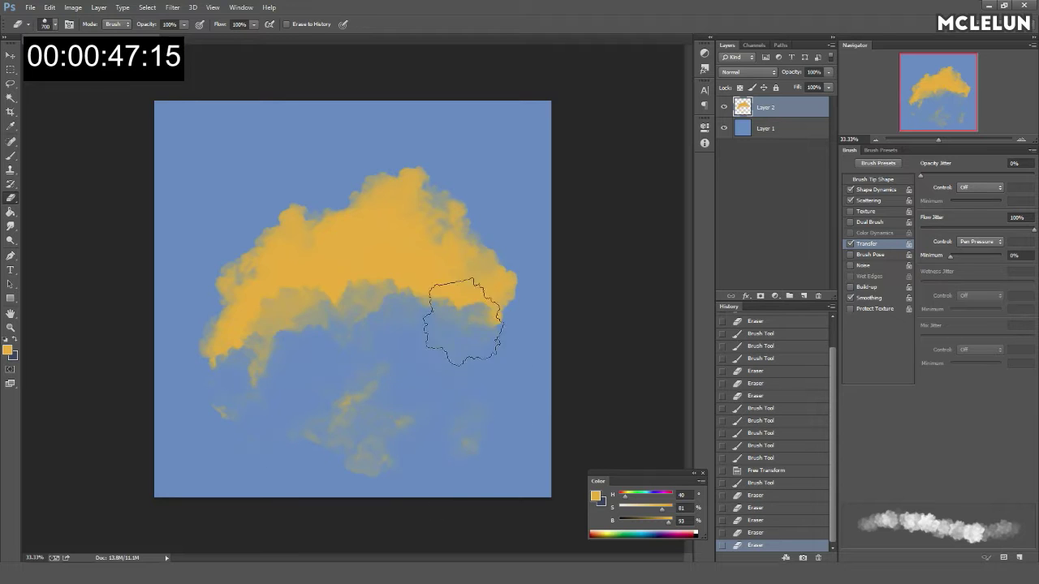
{"action": "key", "text": "b"}
{"action": "mouse_move", "coordinate": [279, 324]}
{"action": "left_mouse_down"}
{"action": "mouse_move", "coordinate": [244, 383]}
{"action": "mouse_move", "coordinate": [476, 370]}
{"action": "mouse_move", "coordinate": [422, 294]}
{"action": "mouse_move", "coordinate": [512, 346]}
{"action": "left_mouse_up"}
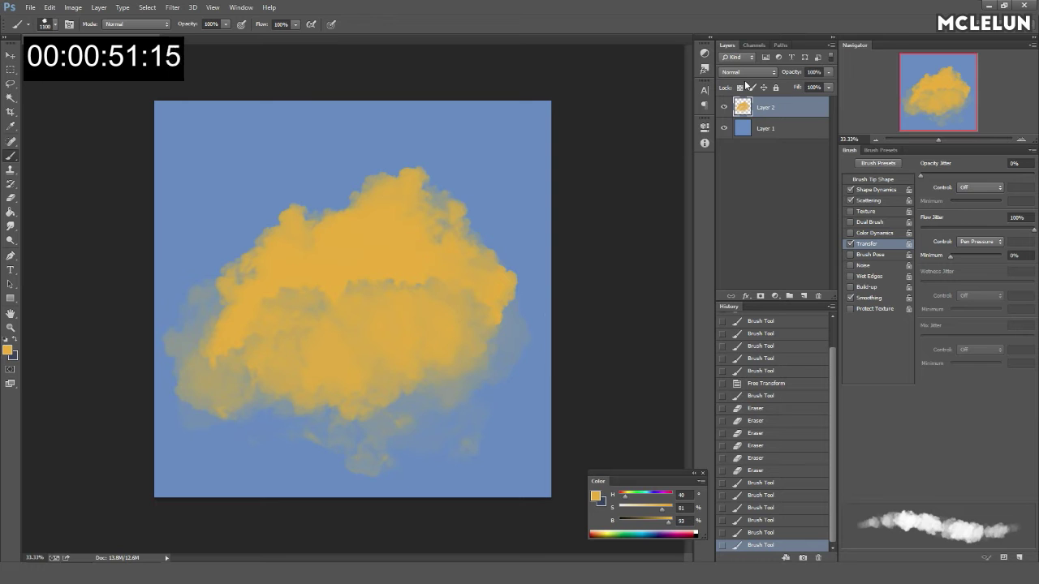
Step: Glaze sampled sky blue at 44% brush opacity over the cloud's right and lower-left parts
{"action": "left_click", "coordinate": [538, 224], "text": "alt"}
{"action": "mouse_move", "coordinate": [538, 224]}
{"action": "left_mouse_down"}
{"action": "mouse_move", "coordinate": [485, 353]}
{"action": "mouse_move", "coordinate": [452, 360]}
{"action": "left_mouse_up"}
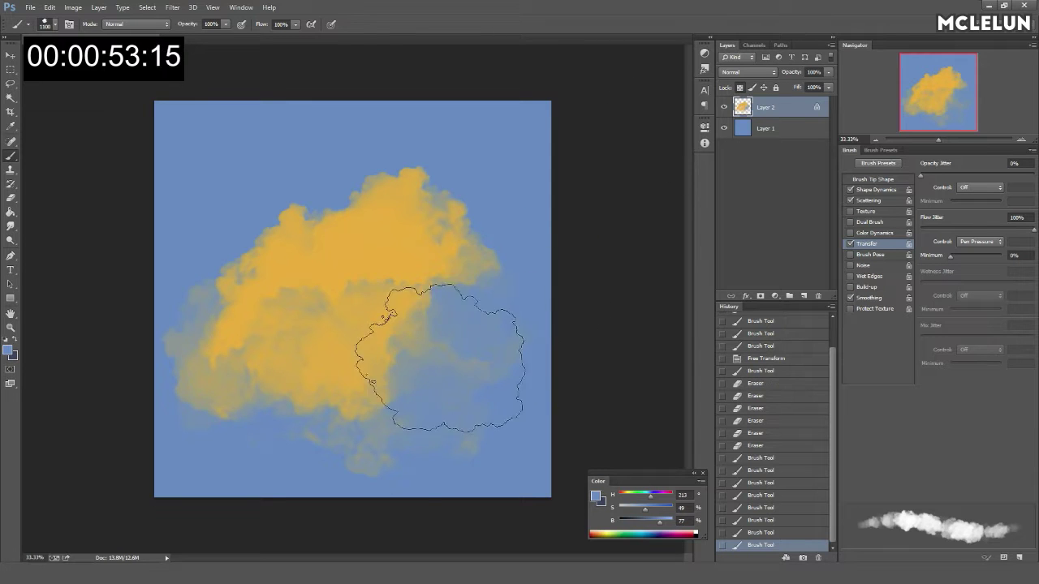
{"action": "left_click", "coordinate": [225, 24]}
{"action": "left_click_drag", "start_coordinate": [218, 41], "coordinate": [192, 39]}
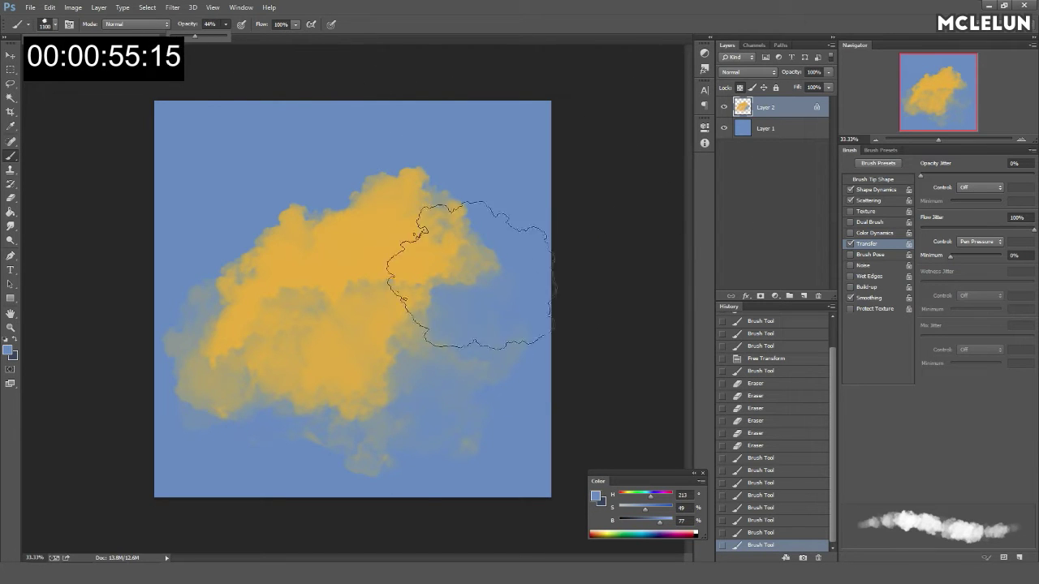
{"action": "left_click_drag", "start_coordinate": [447, 308], "coordinate": [284, 398]}
Step: Repaint sampled yellow over the cloud's right side and nudge the cloud up and right
{"action": "left_click", "coordinate": [413, 260], "text": "alt"}
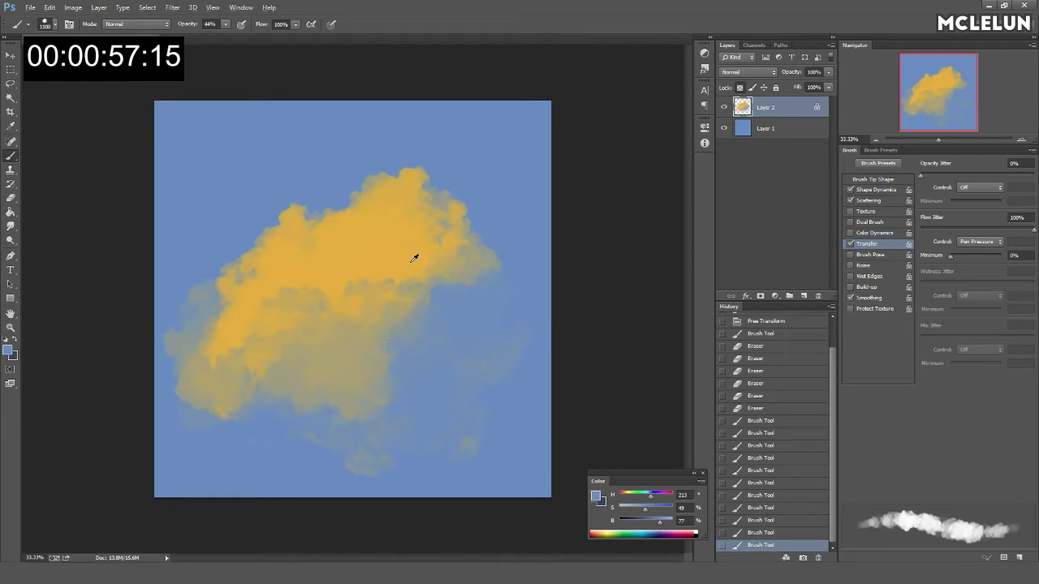
{"action": "left_click_drag", "start_coordinate": [527, 306], "coordinate": [487, 349]}
{"action": "mouse_move", "coordinate": [421, 355]}
{"action": "left_mouse_down"}
{"action": "mouse_move", "coordinate": [510, 371]}
{"action": "mouse_move", "coordinate": [441, 348]}
{"action": "mouse_move", "coordinate": [471, 324]}
{"action": "left_mouse_up"}
{"action": "mouse_move", "coordinate": [455, 257]}
{"action": "left_mouse_down"}
{"action": "mouse_move", "coordinate": [464, 220]}
{"action": "mouse_move", "coordinate": [437, 307]}
{"action": "left_mouse_up"}
{"action": "key", "text": "b"}
Step: Blend blue-grey into the cloud's right side and add more sampled yellow strokes
{"action": "left_click", "coordinate": [457, 278], "text": "alt"}
{"action": "left_click", "coordinate": [536, 232], "text": "alt"}
{"action": "left_click_drag", "start_coordinate": [535, 232], "coordinate": [432, 343]}
{"action": "left_click", "coordinate": [350, 255], "text": "alt"}
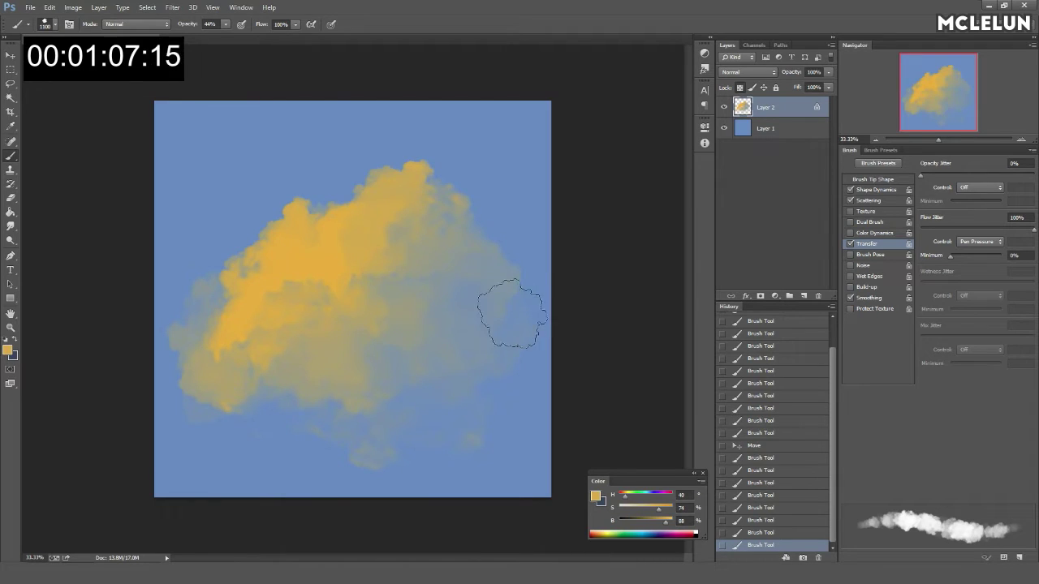
{"action": "left_click_drag", "start_coordinate": [417, 289], "coordinate": [454, 235]}
{"action": "left_click", "coordinate": [810, 276]}
Step: On a new layer, choose a 500 px cloud brush and darken the sky blue to about 36% brightness
{"action": "left_click", "coordinate": [804, 296]}
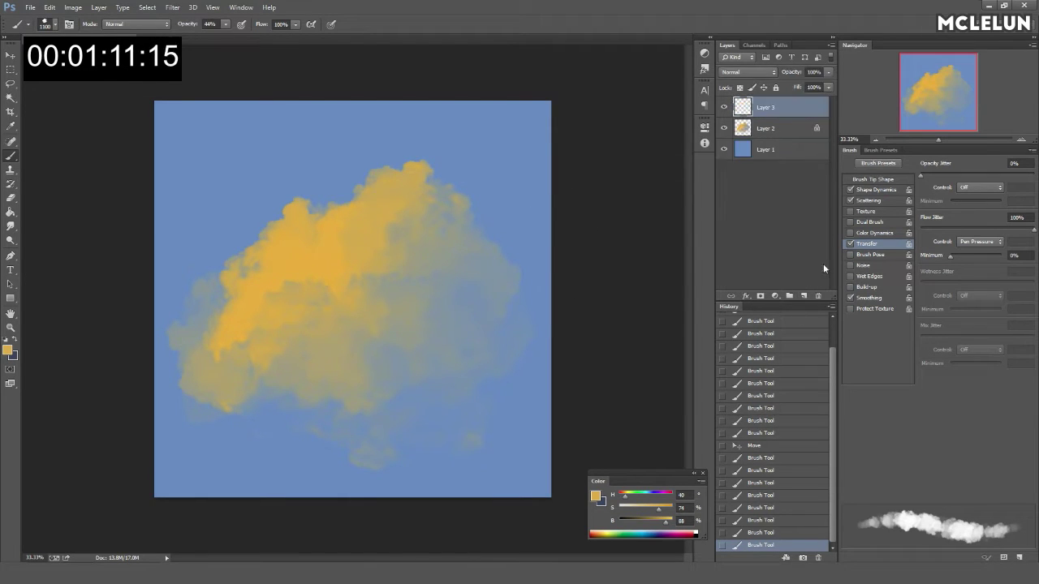
{"action": "left_click", "coordinate": [881, 151]}
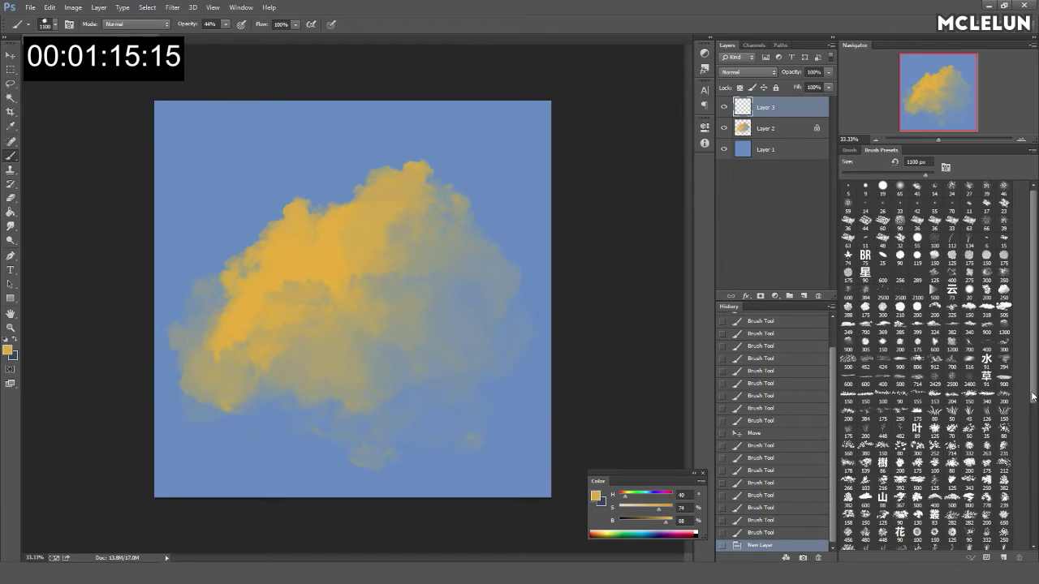
{"action": "scroll", "coordinate": [1034, 396], "scroll_direction": "down", "scroll_amount": 2}
{"action": "left_click", "coordinate": [938, 471]}
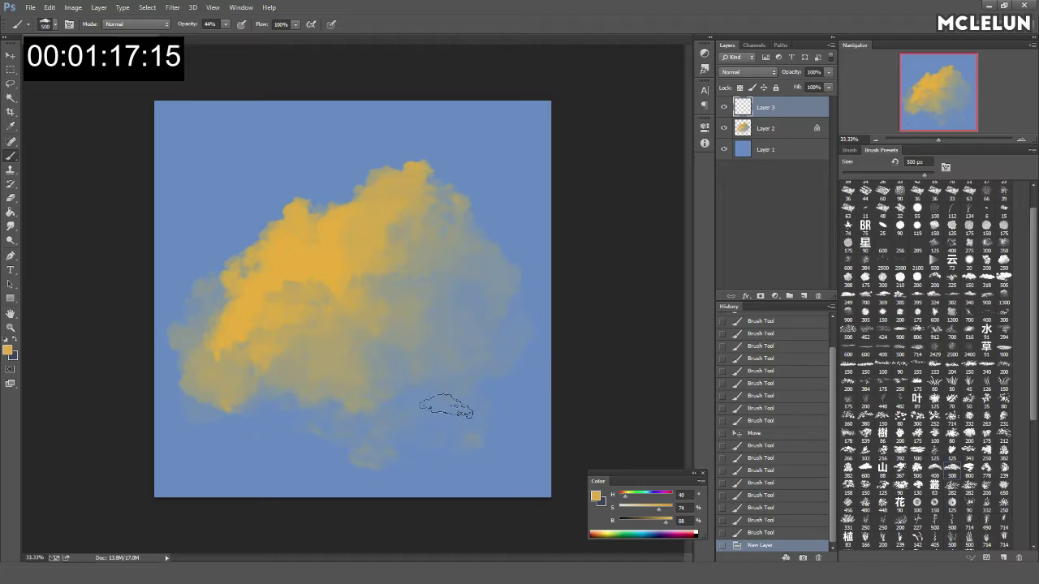
{"action": "left_click", "coordinate": [208, 436], "text": "alt"}
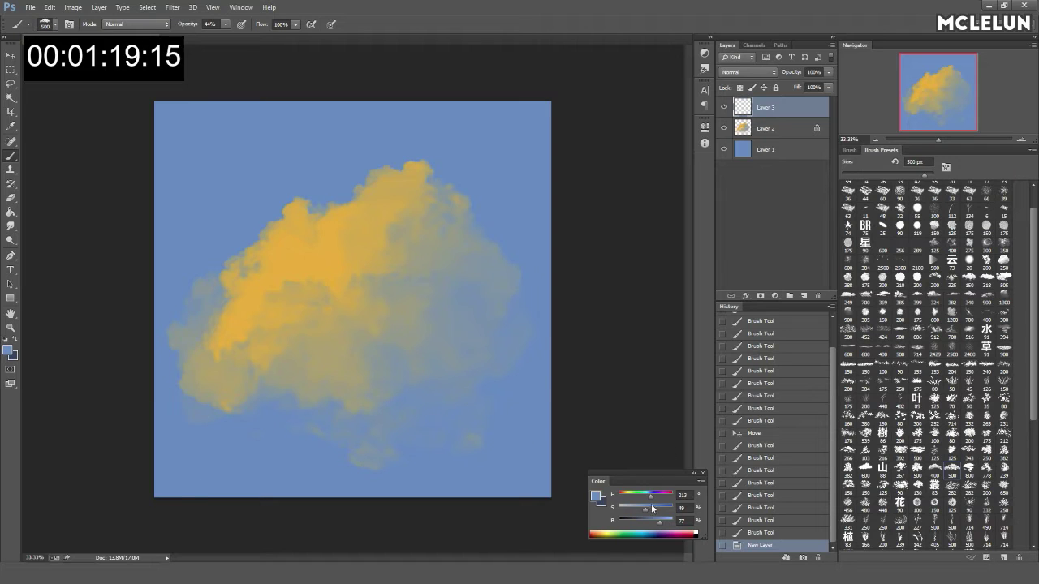
{"action": "left_click_drag", "start_coordinate": [655, 521], "coordinate": [639, 520]}
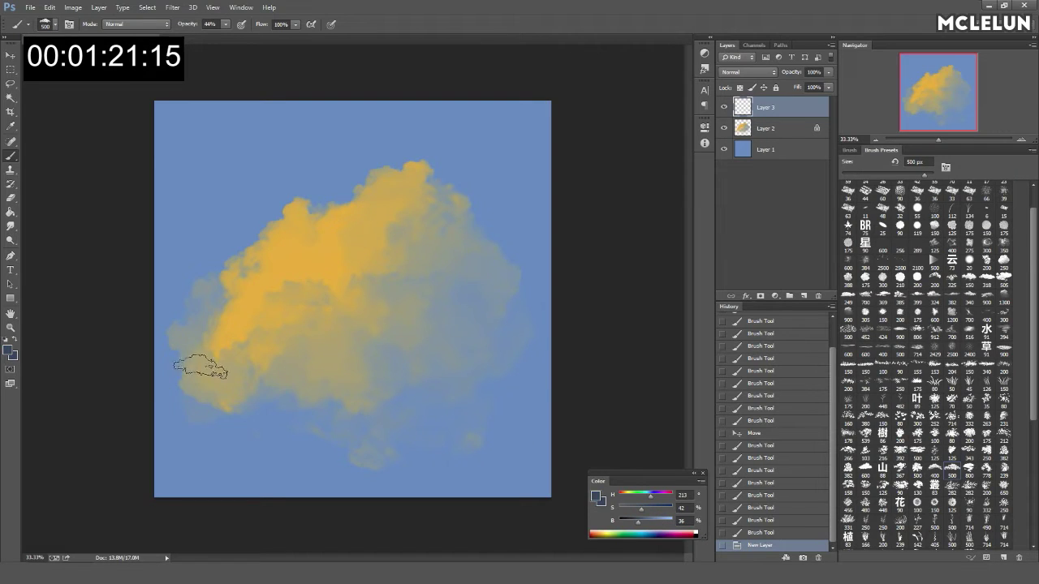
{"action": "left_click_drag", "start_coordinate": [203, 366], "coordinate": [309, 364]}
{"action": "key", "text": "ctrl+z"}
Step: Paint dark navy streaks on the left with a 300 px brush and Color Dynamics enabled
{"action": "left_click", "coordinate": [226, 24]}
{"action": "key", "text": "bracketleft"}
{"action": "key", "text": "bracketleft"}
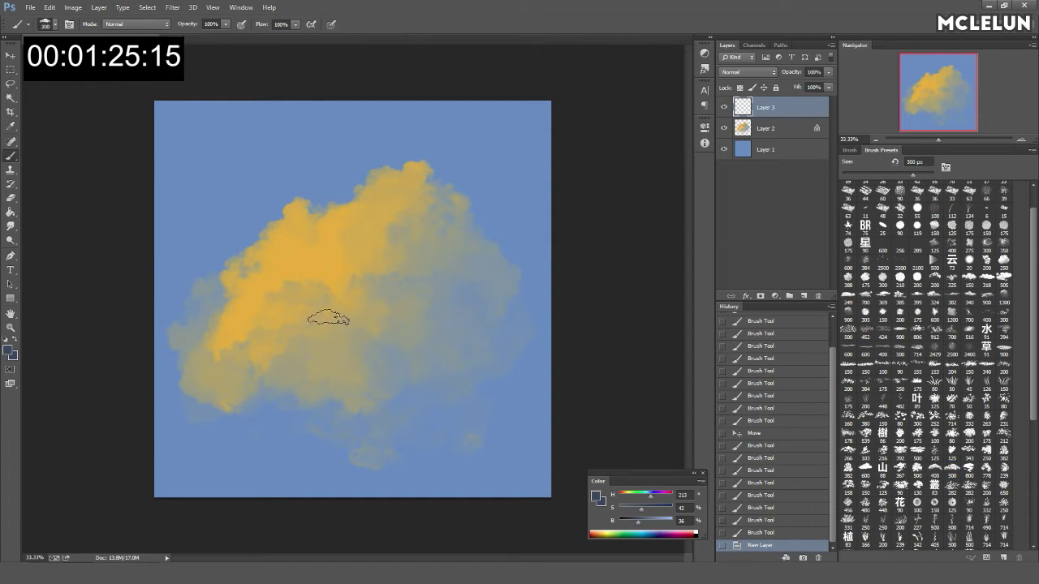
{"action": "left_click_drag", "start_coordinate": [173, 382], "coordinate": [280, 374]}
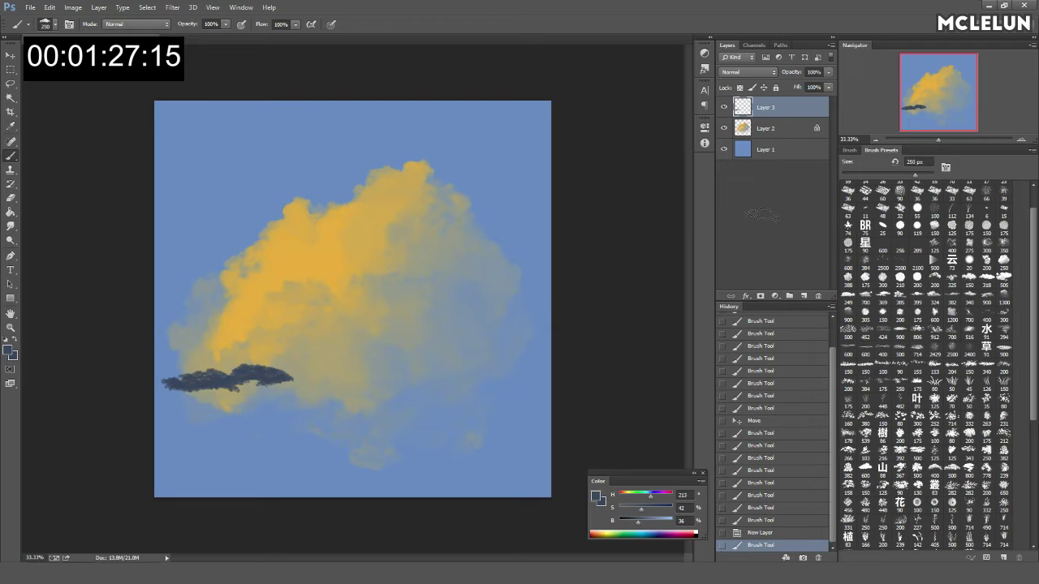
{"action": "left_click", "coordinate": [853, 151]}
{"action": "left_click", "coordinate": [875, 236]}
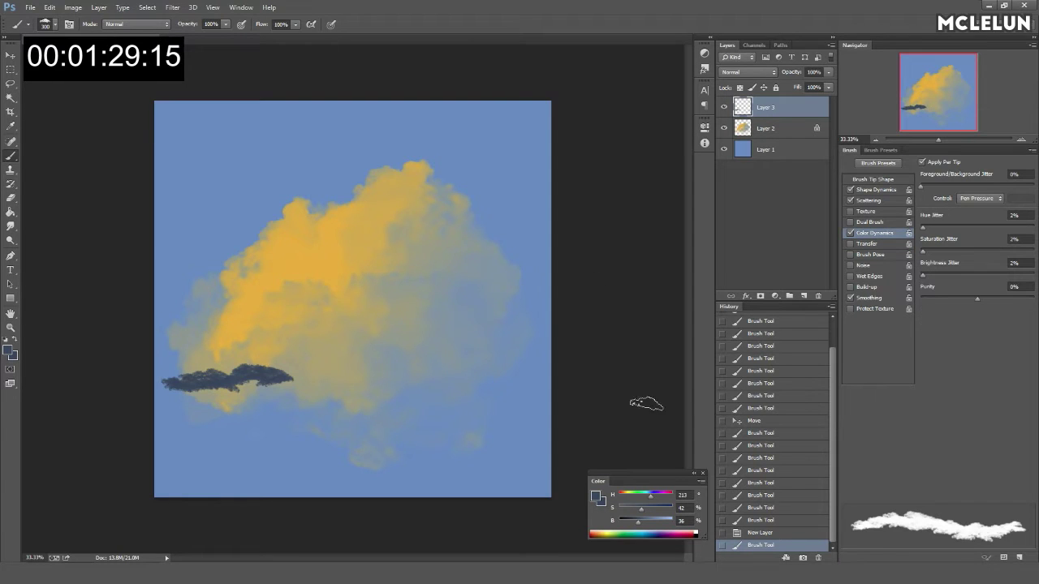
{"action": "mouse_move", "coordinate": [216, 381]}
{"action": "left_mouse_down"}
{"action": "mouse_move", "coordinate": [204, 375]}
{"action": "mouse_move", "coordinate": [256, 387]}
{"action": "mouse_move", "coordinate": [220, 399]}
{"action": "mouse_move", "coordinate": [341, 405]}
{"action": "mouse_move", "coordinate": [324, 398]}
{"action": "mouse_move", "coordinate": [374, 387]}
{"action": "mouse_move", "coordinate": [414, 402]}
{"action": "mouse_move", "coordinate": [454, 390]}
{"action": "mouse_move", "coordinate": [511, 393]}
{"action": "mouse_move", "coordinate": [470, 407]}
{"action": "mouse_move", "coordinate": [526, 416]}
{"action": "mouse_move", "coordinate": [502, 381]}
{"action": "mouse_move", "coordinate": [535, 402]}
{"action": "mouse_move", "coordinate": [527, 373]}
{"action": "mouse_move", "coordinate": [557, 405]}
{"action": "mouse_move", "coordinate": [487, 418]}
{"action": "left_mouse_up"}
Step: Enable Scattering at 175 px and paint the ragged band's upper and lower edges
{"action": "key", "text": "bracketleft"}
{"action": "key", "text": "bracketleft"}
{"action": "key", "text": "bracketleft"}
{"action": "left_click", "coordinate": [889, 200]}
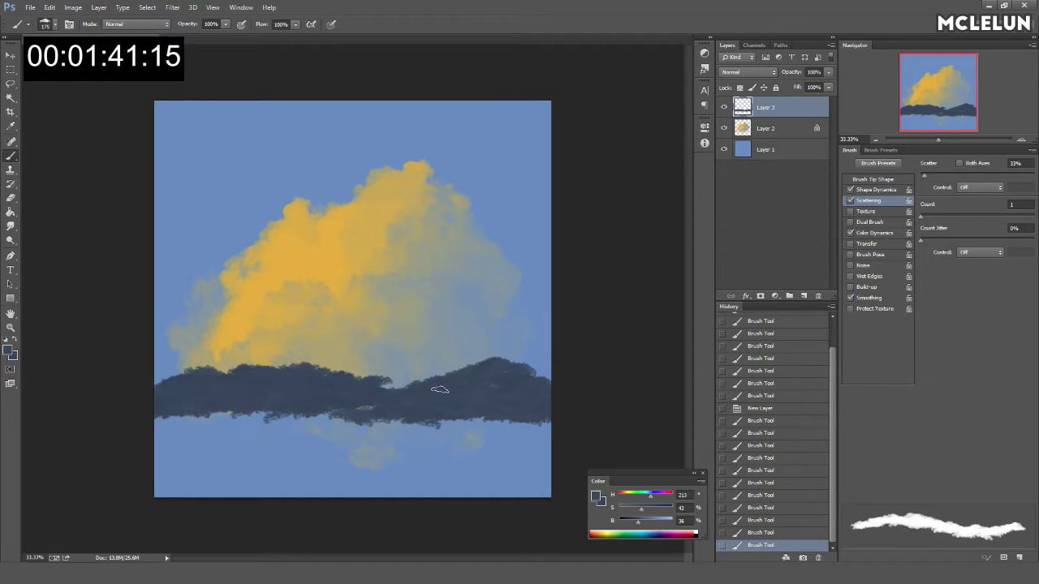
{"action": "mouse_move", "coordinate": [380, 381]}
{"action": "left_mouse_down"}
{"action": "mouse_move", "coordinate": [360, 398]}
{"action": "mouse_move", "coordinate": [138, 394]}
{"action": "left_mouse_up"}
{"action": "left_click_drag", "start_coordinate": [380, 425], "coordinate": [522, 417]}
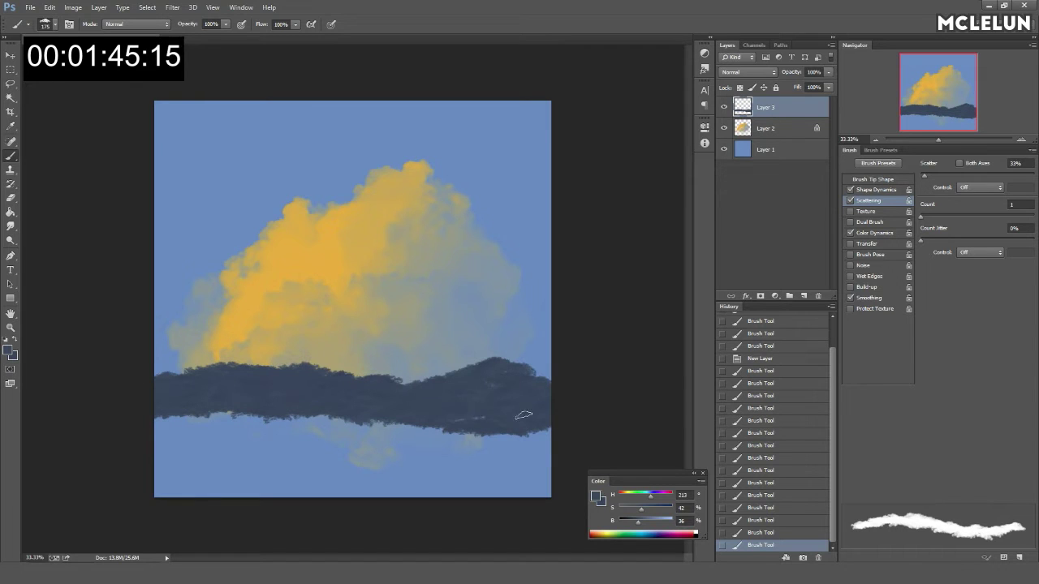
{"action": "mouse_move", "coordinate": [496, 370]}
{"action": "left_mouse_down"}
{"action": "mouse_move", "coordinate": [565, 380]}
{"action": "mouse_move", "coordinate": [267, 379]}
{"action": "left_mouse_up"}
{"action": "mouse_move", "coordinate": [345, 375]}
{"action": "left_mouse_down"}
{"action": "mouse_move", "coordinate": [435, 378]}
{"action": "mouse_move", "coordinate": [167, 419]}
{"action": "mouse_move", "coordinate": [441, 424]}
{"action": "mouse_move", "coordinate": [146, 419]}
{"action": "mouse_move", "coordinate": [230, 415]}
{"action": "left_mouse_up"}
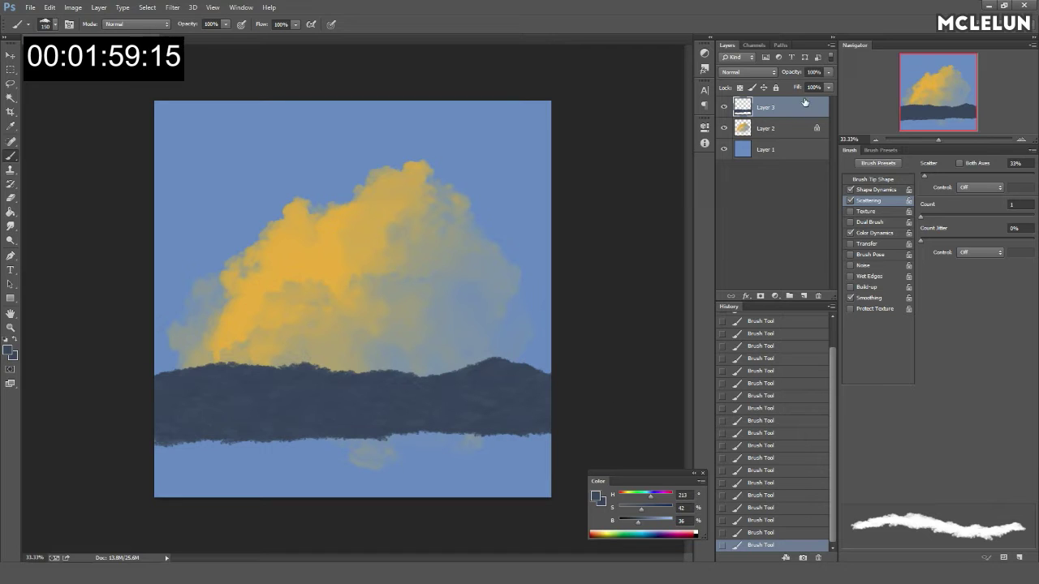
Step: Tint the hills with a clipped sky-layer copy at 15% fill, merged into the hills layer
{"action": "left_click_drag", "start_coordinate": [803, 149], "coordinate": [807, 296]}
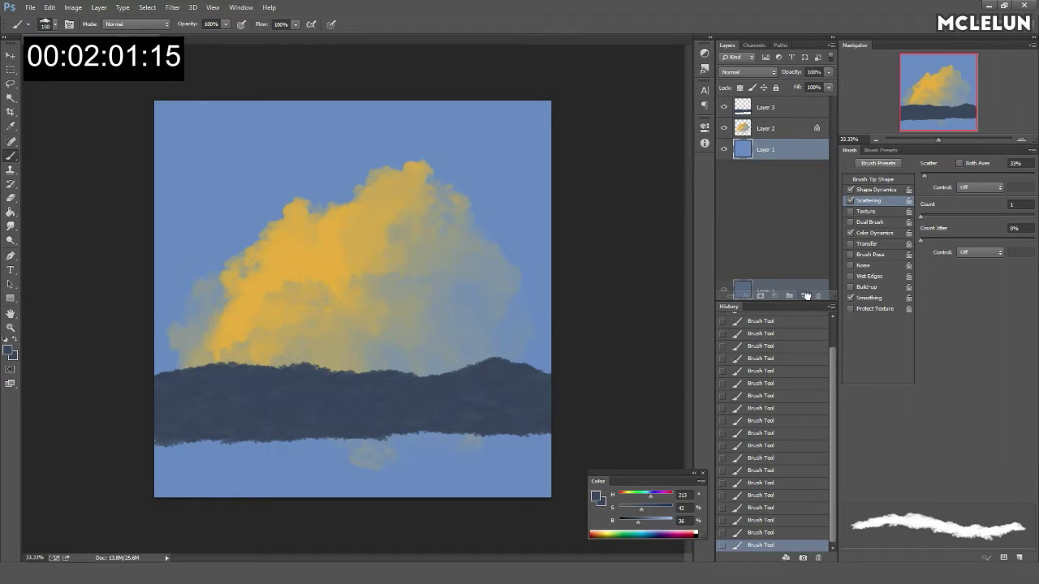
{"action": "left_click_drag", "start_coordinate": [779, 149], "coordinate": [778, 104]}
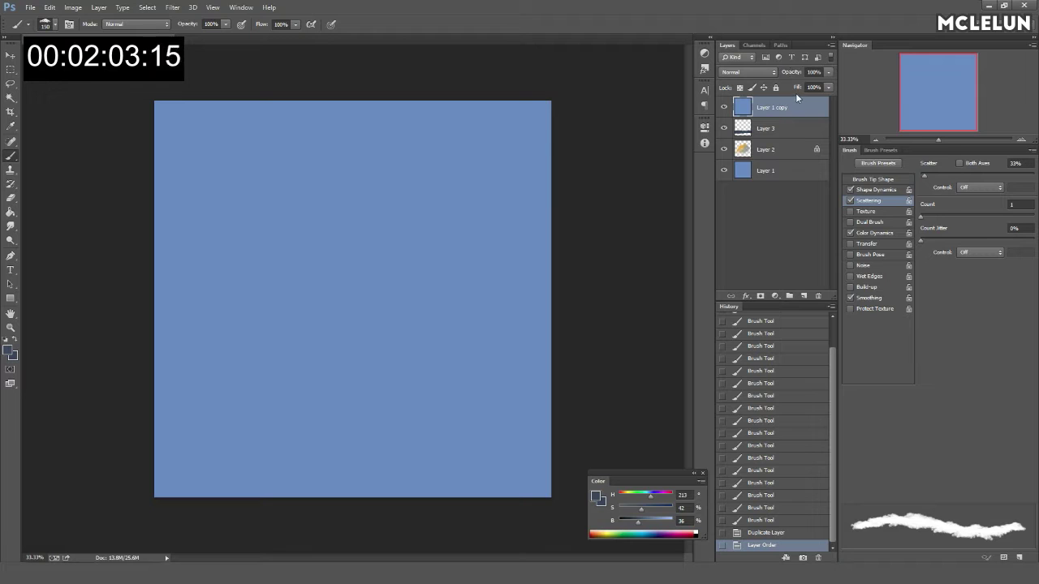
{"action": "right_click", "coordinate": [796, 98]}
{"action": "left_click", "coordinate": [828, 254]}
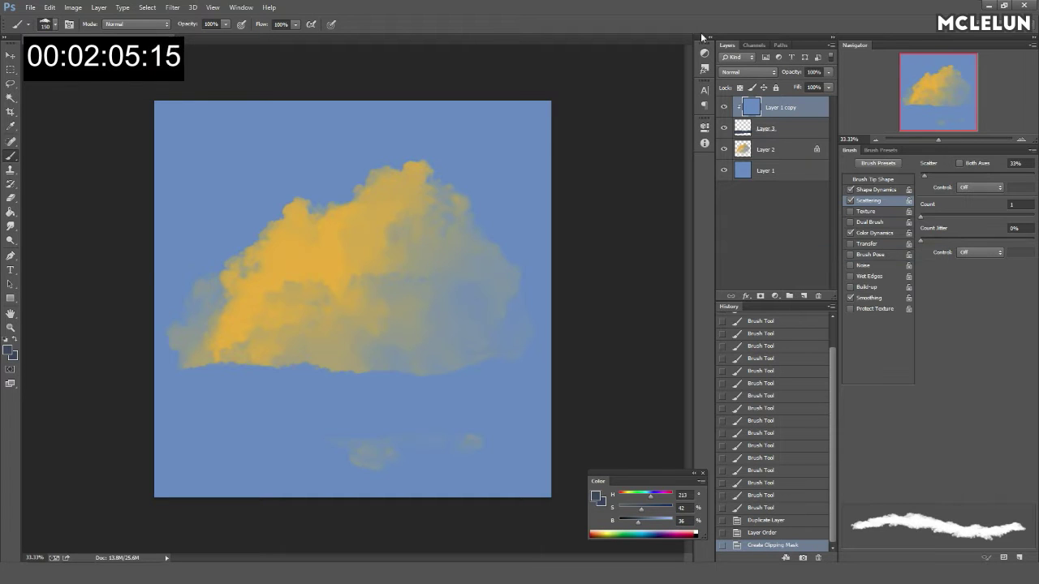
{"action": "left_click_drag", "start_coordinate": [829, 87], "coordinate": [781, 95]}
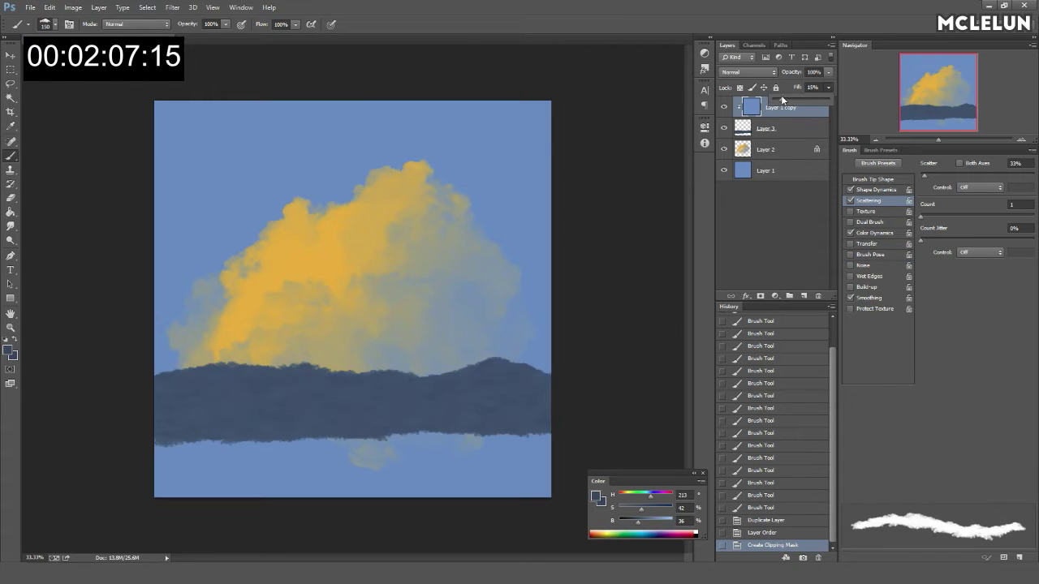
{"action": "key", "text": "ctrl+e"}
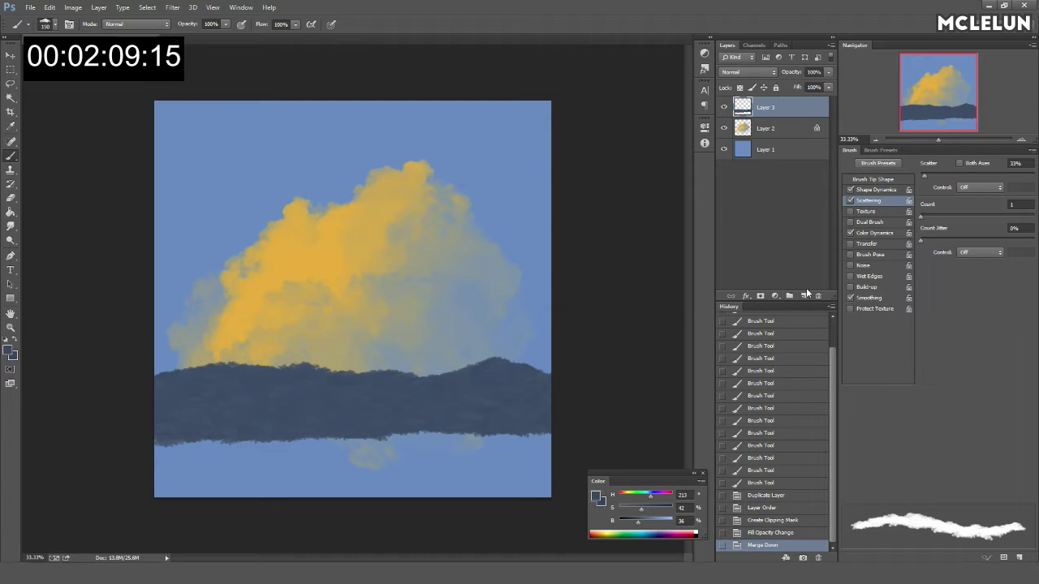
Step: On a new layer, paint darker lower hills from the left across to the right edge
{"action": "left_click", "coordinate": [804, 295]}
{"action": "mouse_move", "coordinate": [143, 423]}
{"action": "left_mouse_down"}
{"action": "mouse_move", "coordinate": [197, 405]}
{"action": "mouse_move", "coordinate": [300, 424]}
{"action": "left_mouse_up"}
{"action": "left_click_drag", "start_coordinate": [153, 390], "coordinate": [340, 421]}
{"action": "left_click_drag", "start_coordinate": [230, 419], "coordinate": [360, 428]}
{"action": "mouse_move", "coordinate": [478, 438]}
{"action": "left_mouse_down"}
{"action": "mouse_move", "coordinate": [406, 435]}
{"action": "mouse_move", "coordinate": [476, 424]}
{"action": "left_mouse_up"}
{"action": "mouse_move", "coordinate": [199, 422]}
{"action": "left_mouse_down"}
{"action": "mouse_move", "coordinate": [457, 424]}
{"action": "mouse_move", "coordinate": [430, 425]}
{"action": "left_mouse_up"}
{"action": "mouse_move", "coordinate": [529, 423]}
{"action": "left_mouse_down"}
{"action": "mouse_move", "coordinate": [487, 445]}
{"action": "mouse_move", "coordinate": [543, 416]}
{"action": "left_mouse_up"}
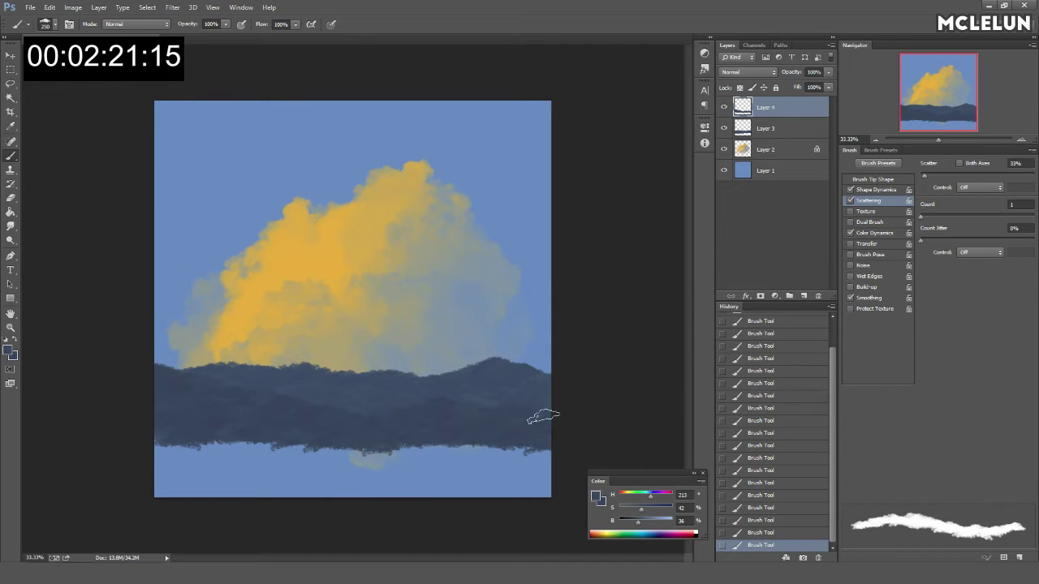
Step: Lower the far hill band slightly and paint more texture on the upper hill layer
{"action": "left_click", "coordinate": [775, 132]}
{"action": "key", "text": "v"}
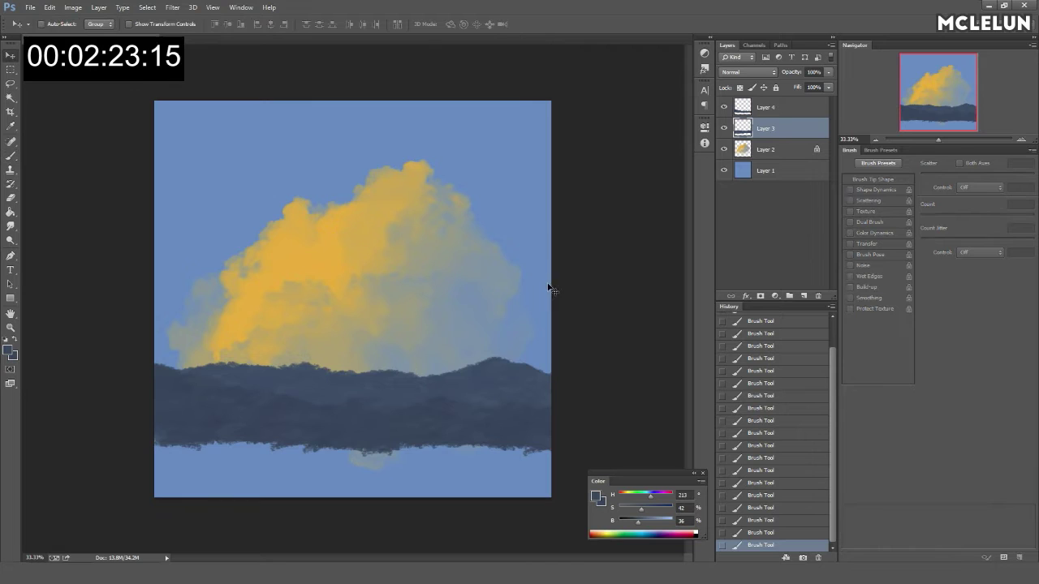
{"action": "left_click_drag", "start_coordinate": [511, 362], "coordinate": [513, 373]}
{"action": "left_click", "coordinate": [779, 107]}
{"action": "key", "text": "b"}
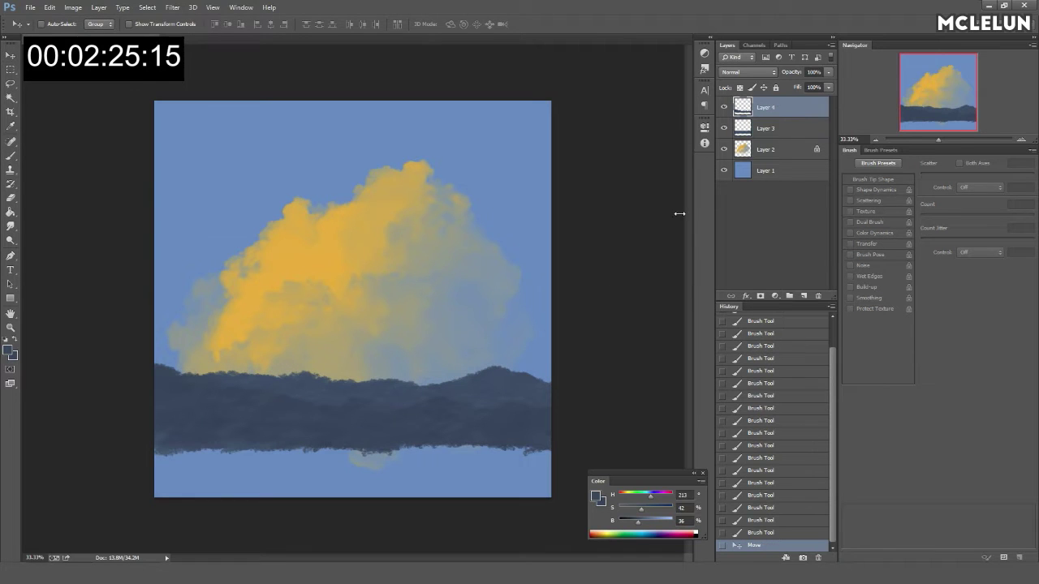
{"action": "mouse_move", "coordinate": [484, 410]}
{"action": "left_mouse_down"}
{"action": "mouse_move", "coordinate": [338, 413]}
{"action": "mouse_move", "coordinate": [552, 418]}
{"action": "mouse_move", "coordinate": [560, 389]}
{"action": "left_mouse_up"}
Step: Apply Levels to the hill layer, merge it down, then revert in History to before the merge
{"action": "key", "text": "ctrl+l"}
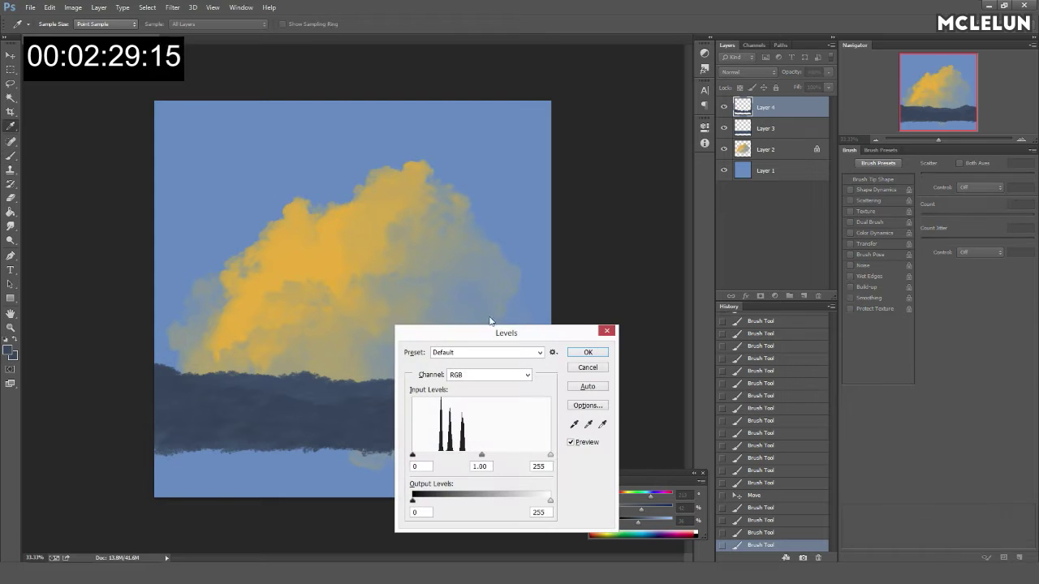
{"action": "left_click", "coordinate": [600, 352]}
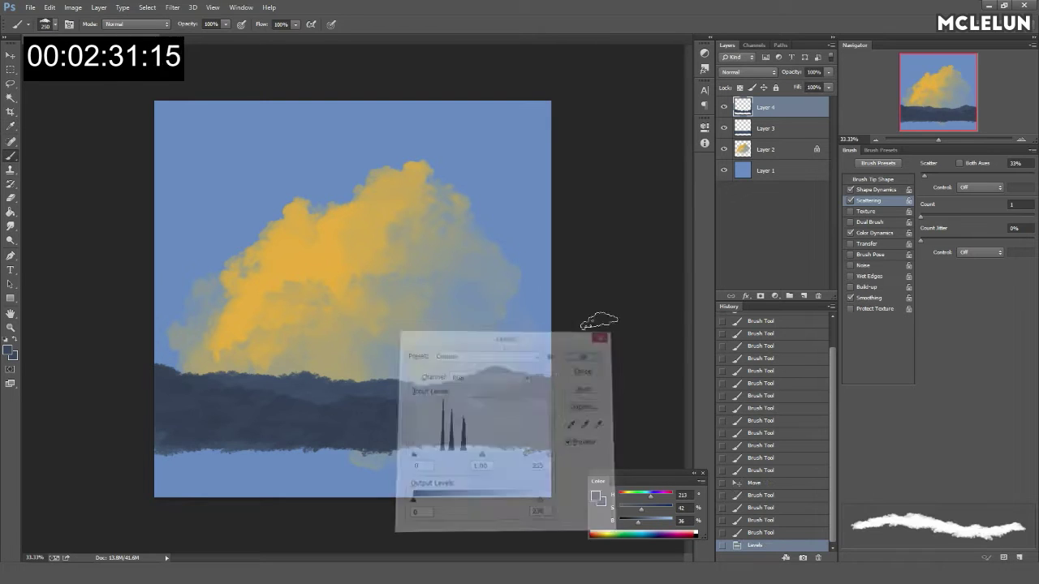
{"action": "key", "text": "ctrl+e"}
{"action": "mouse_move", "coordinate": [463, 409]}
{"action": "left_mouse_down"}
{"action": "mouse_move", "coordinate": [528, 389]}
{"action": "mouse_move", "coordinate": [536, 355]}
{"action": "left_mouse_up"}
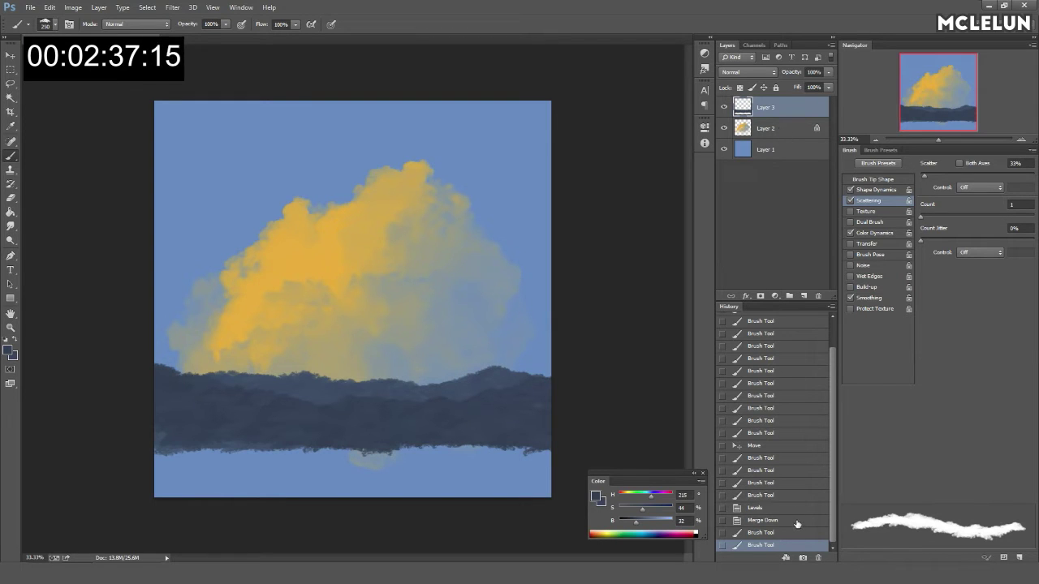
{"action": "left_click", "coordinate": [788, 508]}
Step: Repaint the ridges, then erase part of the lower hill layer's edge with a 400 px eraser
{"action": "mouse_move", "coordinate": [452, 420]}
{"action": "left_mouse_down"}
{"action": "mouse_move", "coordinate": [540, 388]}
{"action": "mouse_move", "coordinate": [503, 401]}
{"action": "left_mouse_up"}
{"action": "left_click", "coordinate": [784, 134]}
{"action": "key", "text": "e"}
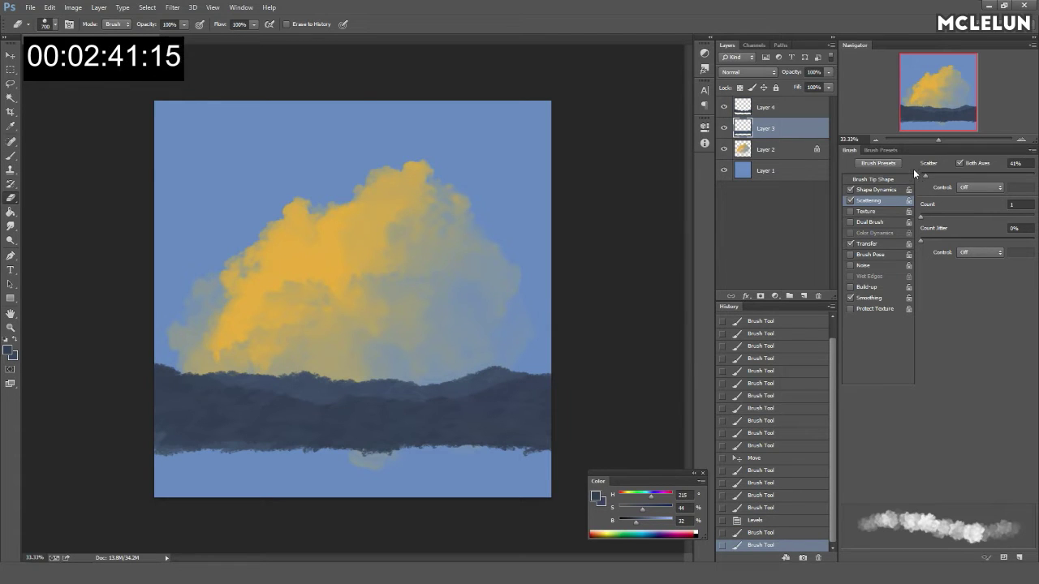
{"action": "left_click", "coordinate": [880, 150]}
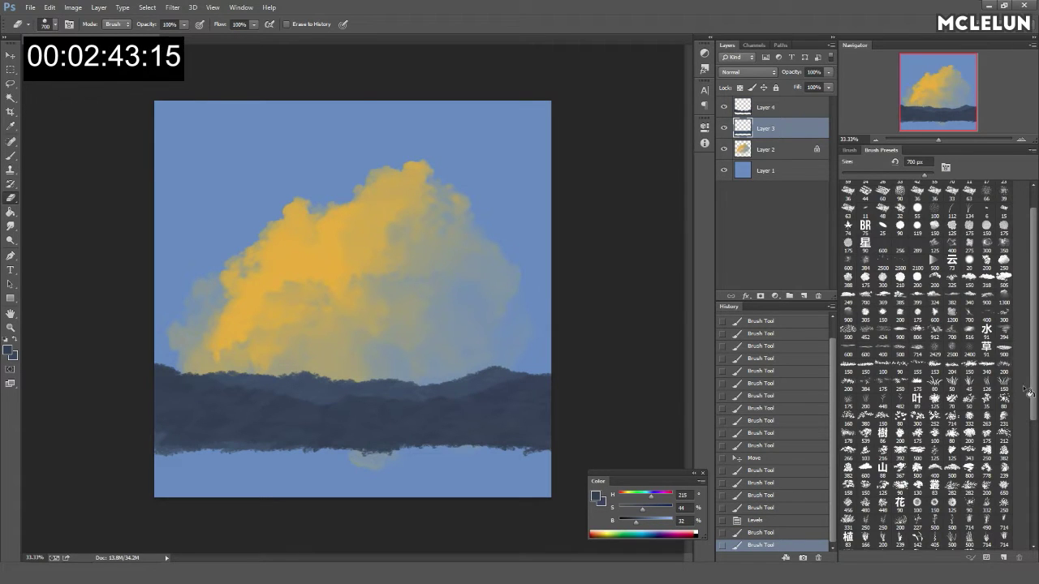
{"action": "scroll", "coordinate": [1036, 395], "scroll_direction": "down", "scroll_amount": 1}
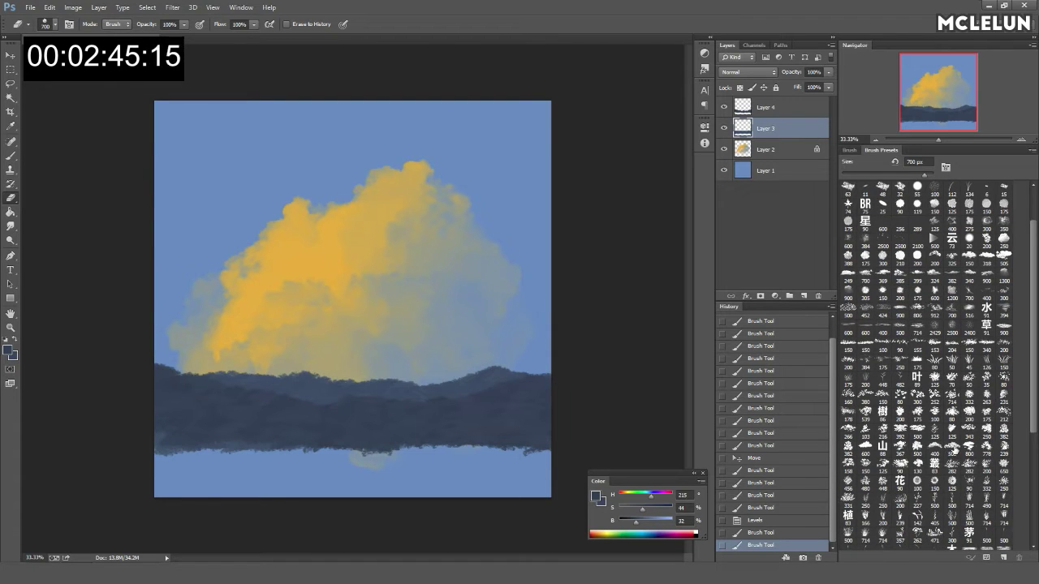
{"action": "key", "text": "bracketleft"}
{"action": "key", "text": "bracketleft"}
{"action": "key", "text": "bracketleft"}
{"action": "mouse_move", "coordinate": [216, 375]}
{"action": "left_mouse_down"}
{"action": "mouse_move", "coordinate": [307, 371]}
{"action": "mouse_move", "coordinate": [253, 382]}
{"action": "left_mouse_up"}
Step: Lightly repaint the dark treeline ridge, extending the strokes to the right
{"action": "key", "text": "b"}
{"action": "mouse_move", "coordinate": [252, 378]}
{"action": "left_mouse_down"}
{"action": "mouse_move", "coordinate": [276, 367]}
{"action": "mouse_move", "coordinate": [268, 374]}
{"action": "left_mouse_up"}
{"action": "left_click_drag", "start_coordinate": [260, 375], "coordinate": [289, 371]}
{"action": "left_click_drag", "start_coordinate": [312, 409], "coordinate": [480, 408]}
{"action": "left_click_drag", "start_coordinate": [393, 422], "coordinate": [300, 403]}
{"action": "left_click_drag", "start_coordinate": [190, 383], "coordinate": [158, 385]}
{"action": "left_click_drag", "start_coordinate": [237, 424], "coordinate": [495, 415]}
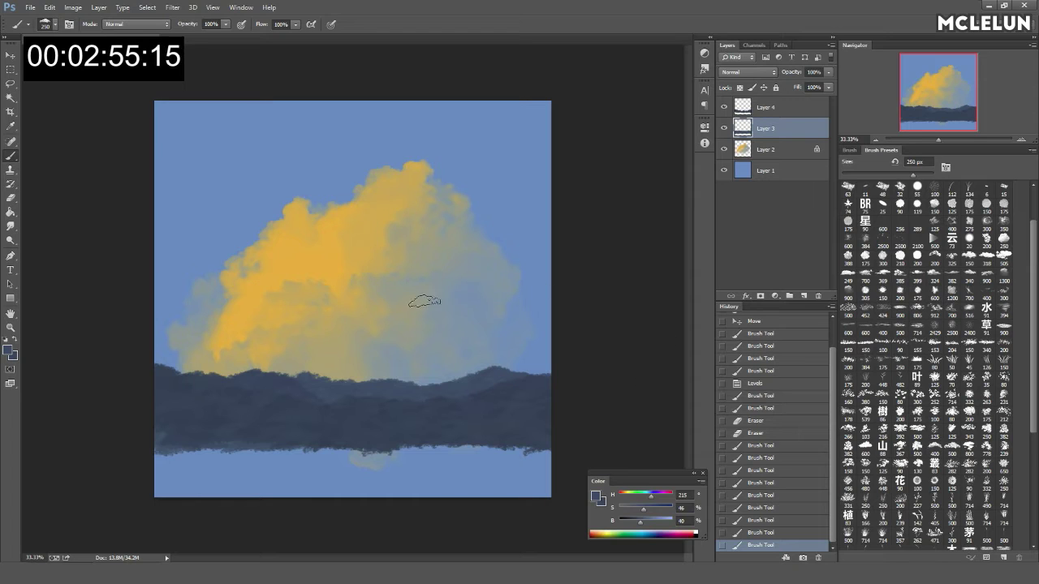
{"action": "left_click", "coordinate": [787, 107]}
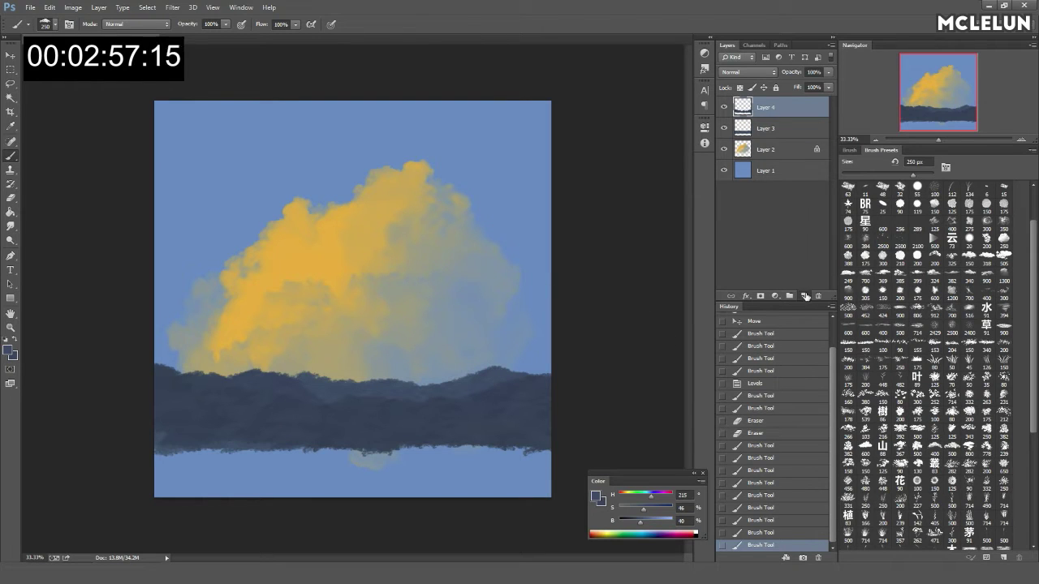
Step: On a new layer, set a dark teal-green colour, testing and undoing strokes near the water line
{"action": "left_click", "coordinate": [804, 296]}
{"action": "left_click_drag", "start_coordinate": [651, 491], "coordinate": [634, 525]}
{"action": "left_click_drag", "start_coordinate": [479, 453], "coordinate": [536, 451]}
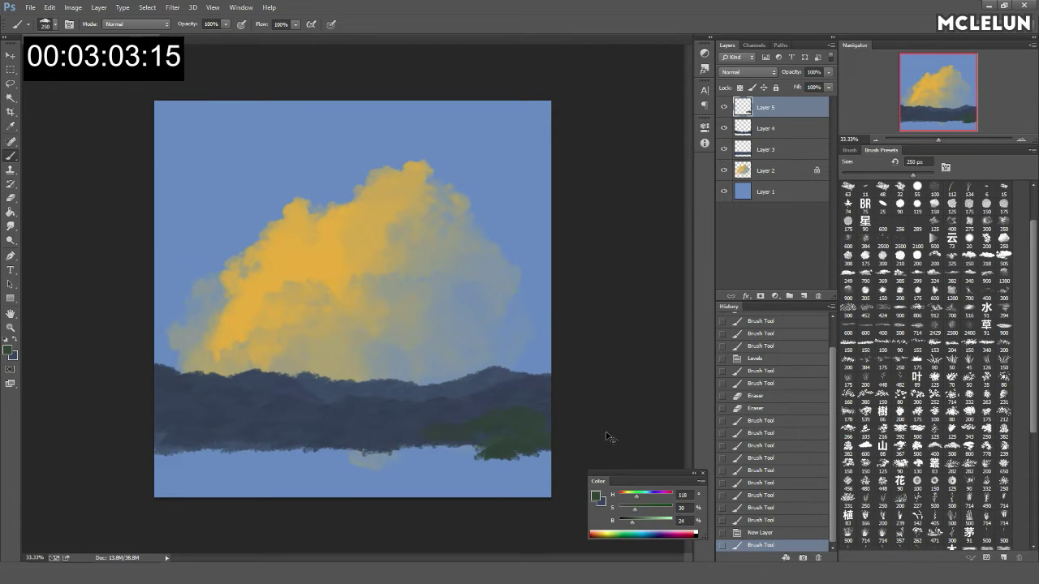
{"action": "key", "text": "ctrl+z"}
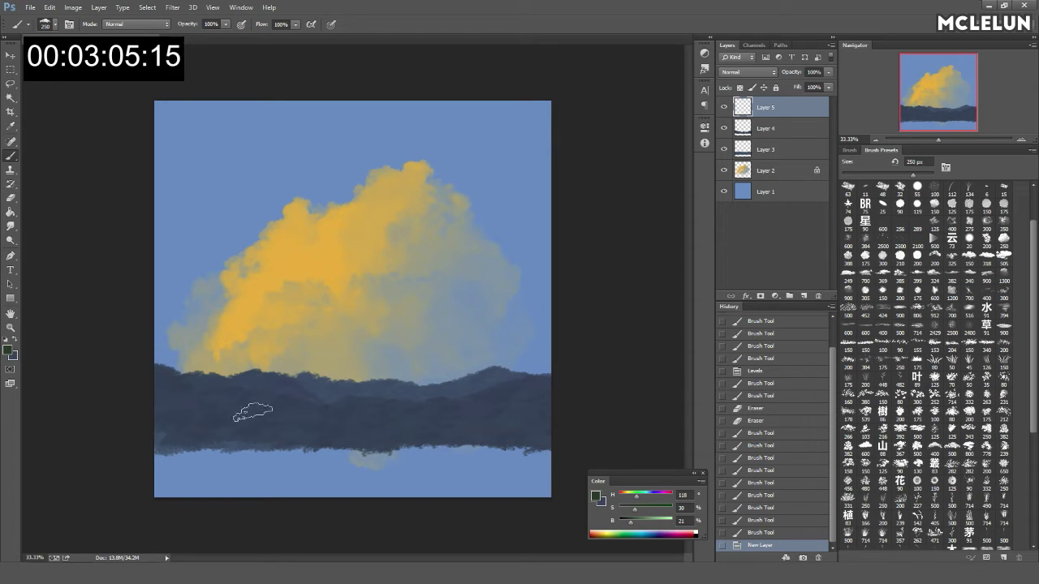
{"action": "left_click", "coordinate": [16, 342]}
{"action": "left_click_drag", "start_coordinate": [349, 451], "coordinate": [529, 445]}
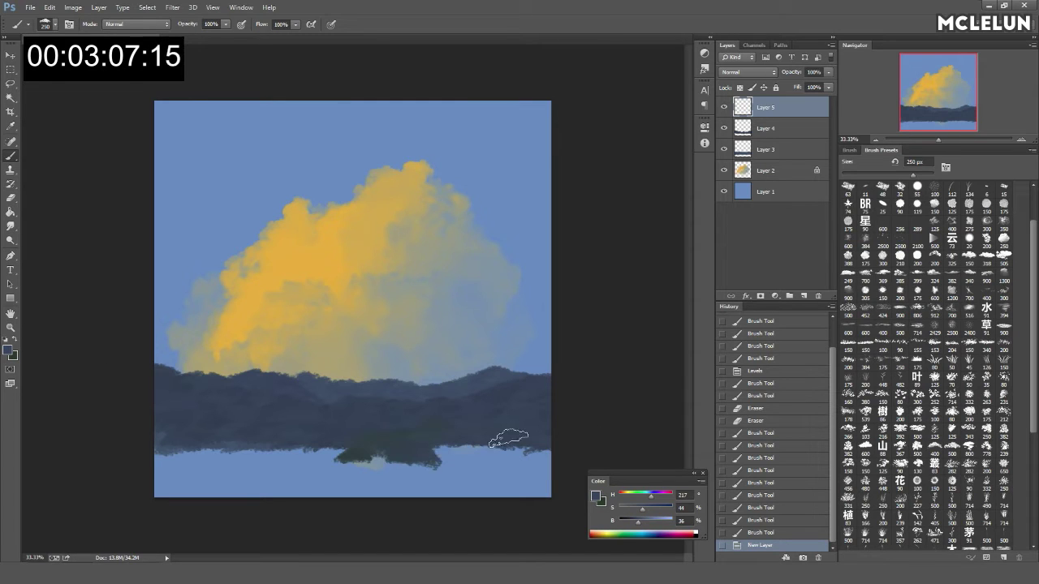
{"action": "key", "text": "ctrl+z"}
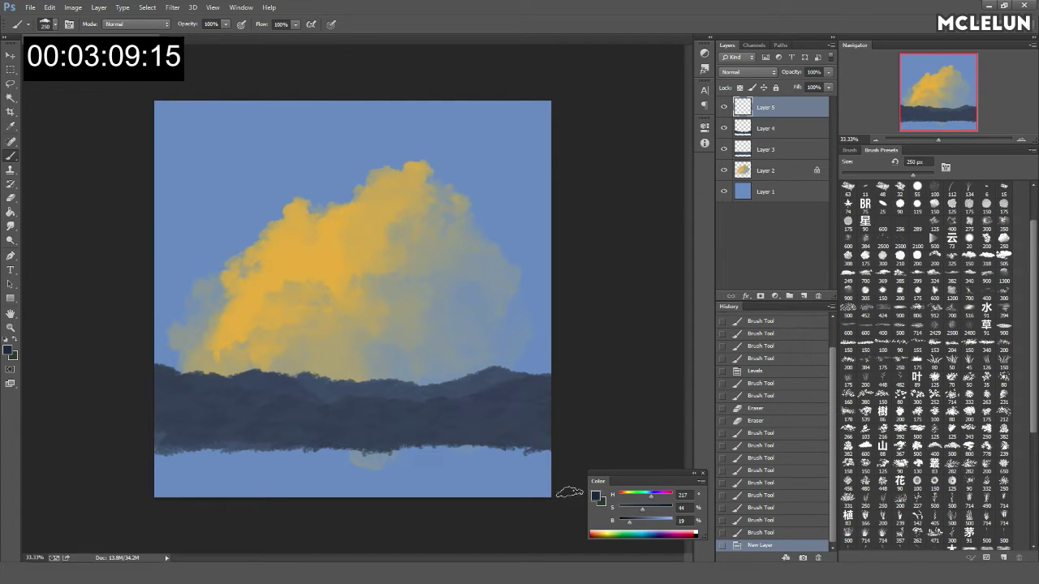
{"action": "left_click_drag", "start_coordinate": [410, 474], "coordinate": [552, 419]}
{"action": "key", "text": "ctrl+z"}
Step: Paint dark green foliage across the lower canvas and right ridge with a 400–600 px brush
{"action": "mouse_move", "coordinate": [487, 442]}
{"action": "left_mouse_down"}
{"action": "mouse_move", "coordinate": [519, 451]}
{"action": "mouse_move", "coordinate": [204, 504]}
{"action": "left_mouse_up"}
{"action": "key", "text": "bracketright"}
{"action": "key", "text": "bracketright"}
{"action": "key", "text": "bracketright"}
{"action": "key", "text": "bracketright"}
{"action": "key", "text": "bracketright"}
{"action": "key", "text": "bracketleft"}
{"action": "key", "text": "bracketleft"}
{"action": "mouse_move", "coordinate": [498, 437]}
{"action": "left_mouse_down"}
{"action": "mouse_move", "coordinate": [464, 417]}
{"action": "mouse_move", "coordinate": [360, 410]}
{"action": "mouse_move", "coordinate": [297, 417]}
{"action": "mouse_move", "coordinate": [180, 469]}
{"action": "mouse_move", "coordinate": [578, 458]}
{"action": "mouse_move", "coordinate": [185, 487]}
{"action": "mouse_move", "coordinate": [552, 474]}
{"action": "left_mouse_up"}
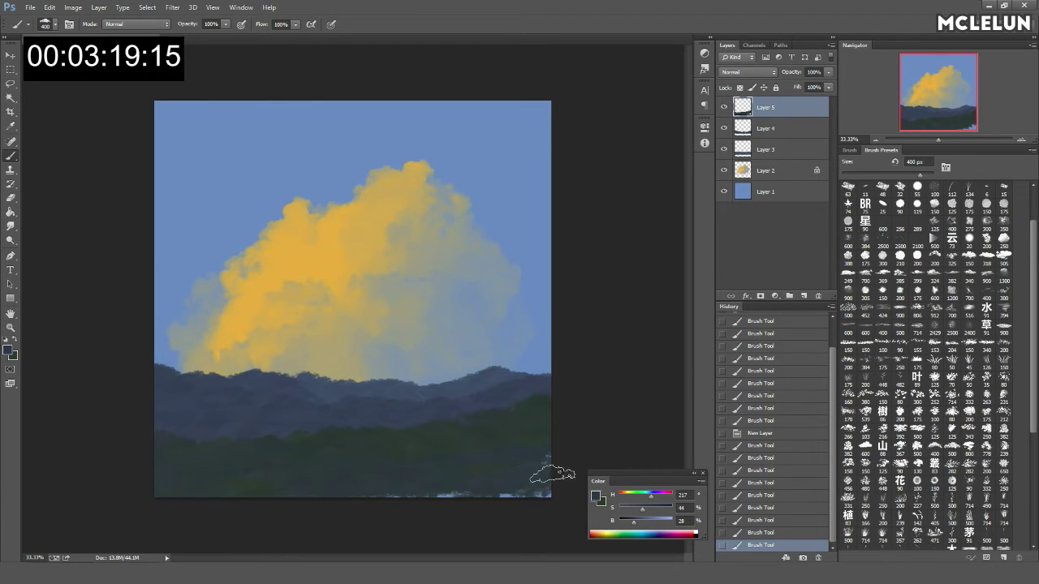
{"action": "key", "text": "bracketright"}
{"action": "key", "text": "bracketright"}
{"action": "mouse_move", "coordinate": [531, 417]}
{"action": "left_mouse_down"}
{"action": "mouse_move", "coordinate": [538, 413]}
{"action": "mouse_move", "coordinate": [161, 461]}
{"action": "mouse_move", "coordinate": [528, 489]}
{"action": "mouse_move", "coordinate": [538, 425]}
{"action": "mouse_move", "coordinate": [232, 457]}
{"action": "left_mouse_up"}
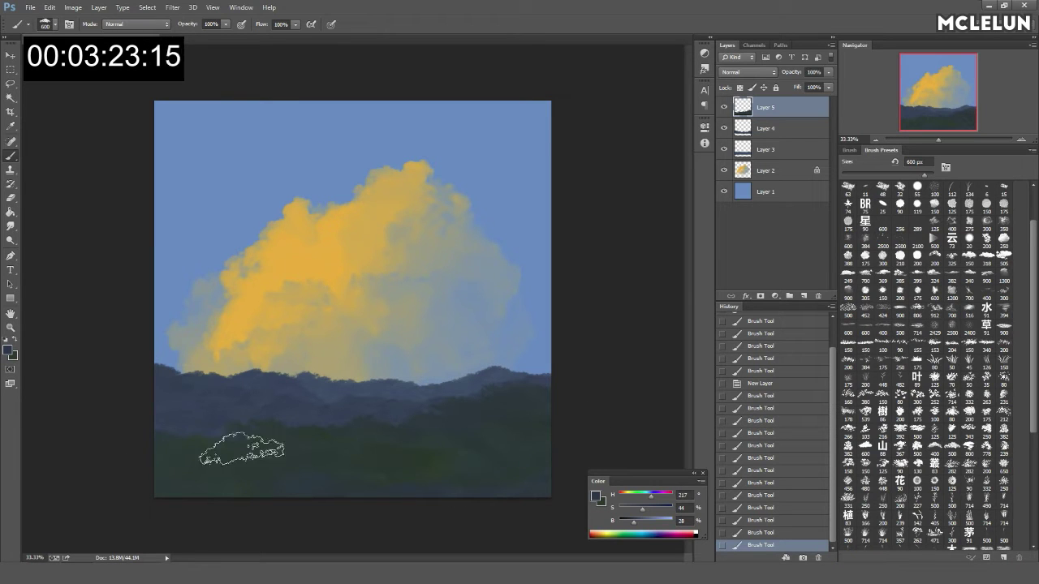
Step: Darken the bottom trees with a dark green sampled from the canvas
{"action": "left_click", "coordinate": [390, 445], "text": "alt"}
{"action": "left_click_drag", "start_coordinate": [279, 447], "coordinate": [134, 479]}
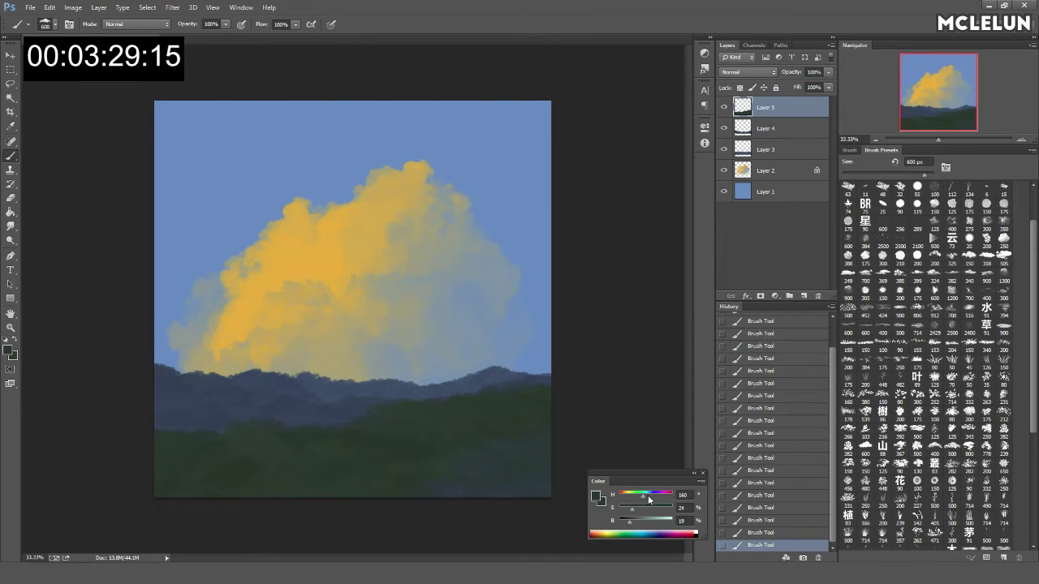
{"action": "left_click_drag", "start_coordinate": [476, 464], "coordinate": [167, 481]}
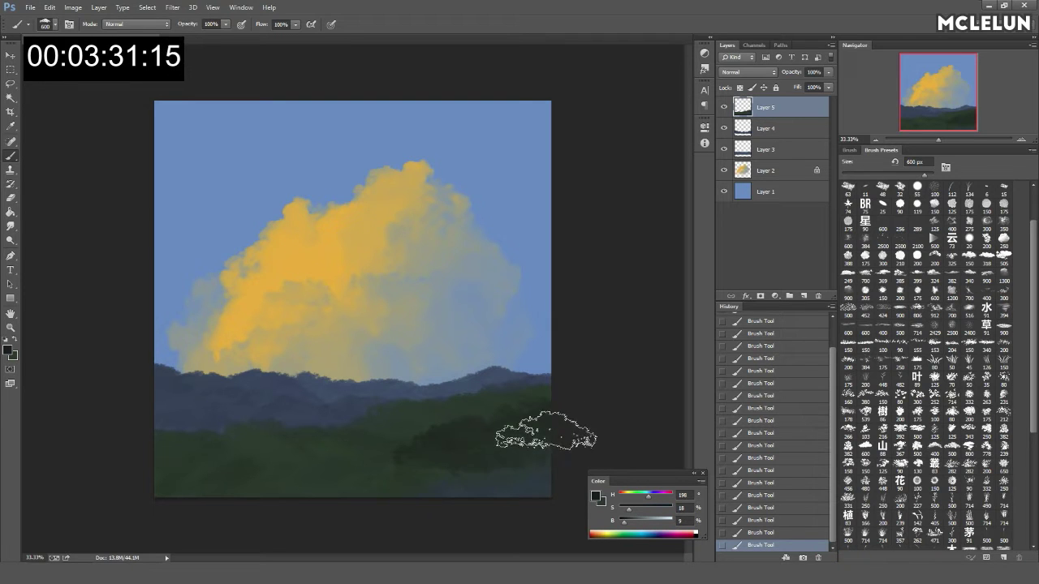
{"action": "mouse_move", "coordinate": [429, 493]}
{"action": "left_mouse_down"}
{"action": "mouse_move", "coordinate": [273, 492]}
{"action": "mouse_move", "coordinate": [475, 459]}
{"action": "left_mouse_up"}
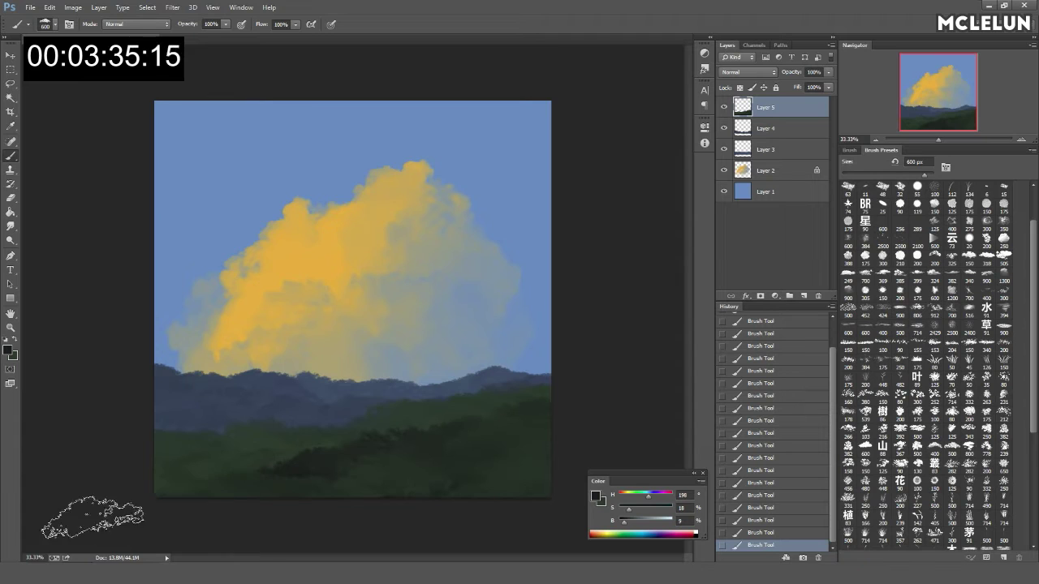
{"action": "mouse_move", "coordinate": [290, 475]}
{"action": "left_mouse_down"}
{"action": "mouse_move", "coordinate": [566, 431]}
{"action": "mouse_move", "coordinate": [475, 436]}
{"action": "mouse_move", "coordinate": [522, 434]}
{"action": "mouse_move", "coordinate": [347, 487]}
{"action": "mouse_move", "coordinate": [296, 476]}
{"action": "mouse_move", "coordinate": [455, 480]}
{"action": "mouse_move", "coordinate": [274, 466]}
{"action": "left_mouse_up"}
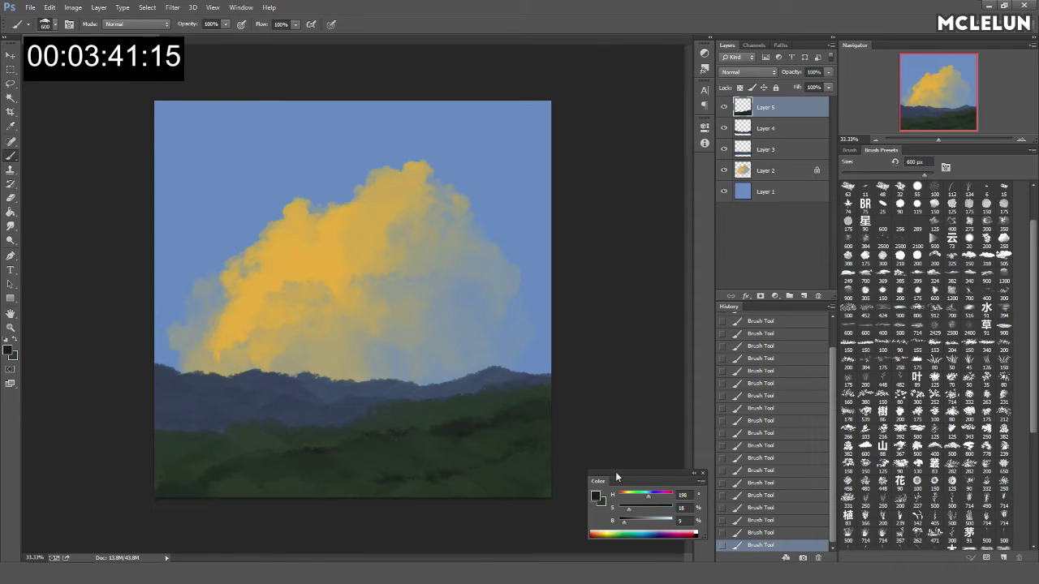
Step: Pick a darker green and cover the remaining bluish patches along the bottom
{"action": "left_click", "coordinate": [596, 497]}
{"action": "left_click", "coordinate": [447, 396]}
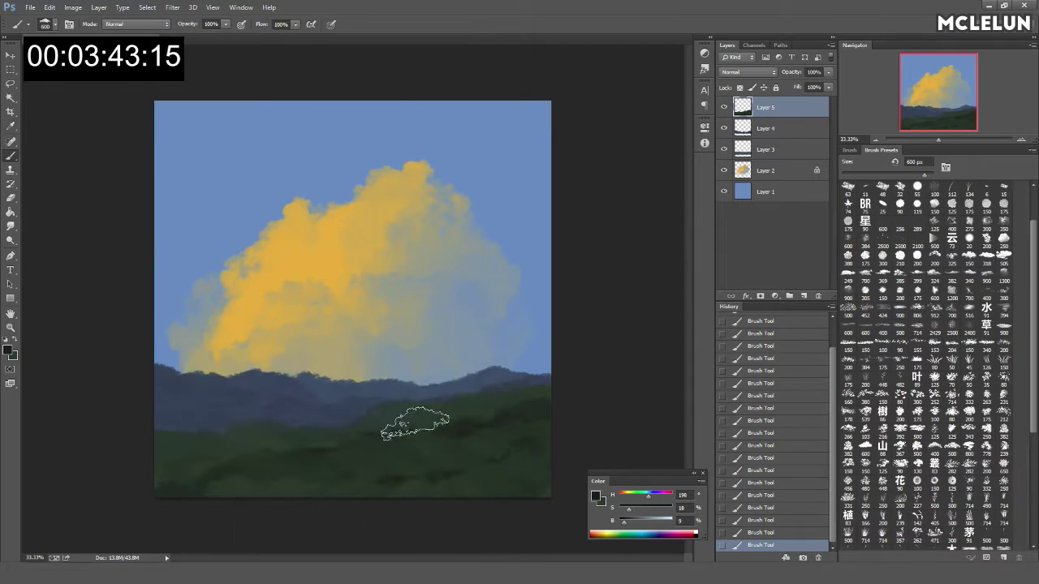
{"action": "left_click", "coordinate": [465, 417], "text": "alt"}
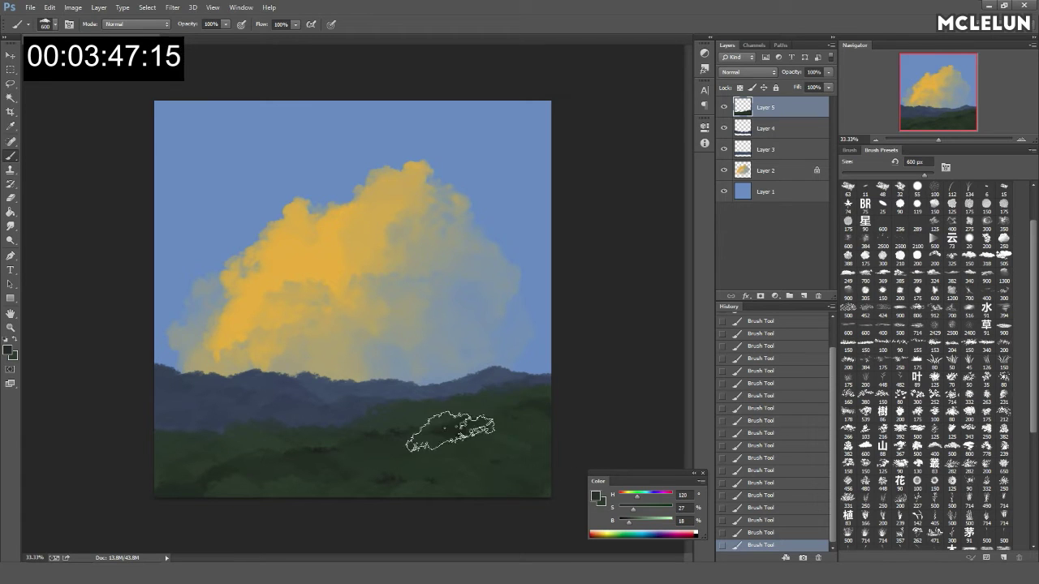
{"action": "left_click", "coordinate": [305, 461], "text": "alt"}
{"action": "left_click_drag", "start_coordinate": [201, 479], "coordinate": [610, 410]}
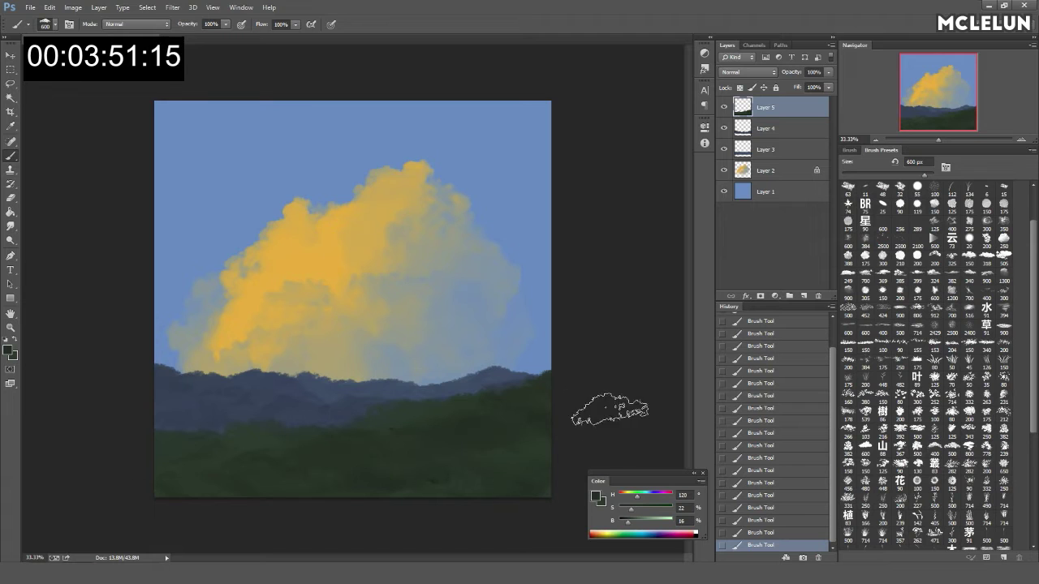
Step: Flatten the green hills' top edge by transforming both top corners down
{"action": "key", "text": "ctrl+t"}
{"action": "left_click_drag", "start_coordinate": [551, 370], "coordinate": [552, 380]}
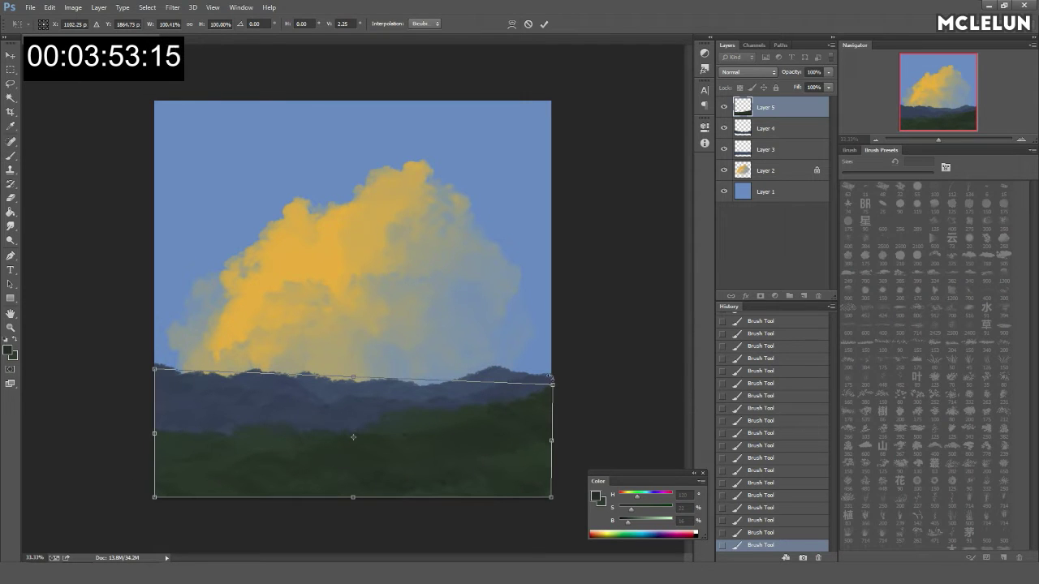
{"action": "left_click_drag", "start_coordinate": [150, 374], "coordinate": [159, 385]}
{"action": "key", "text": "Return"}
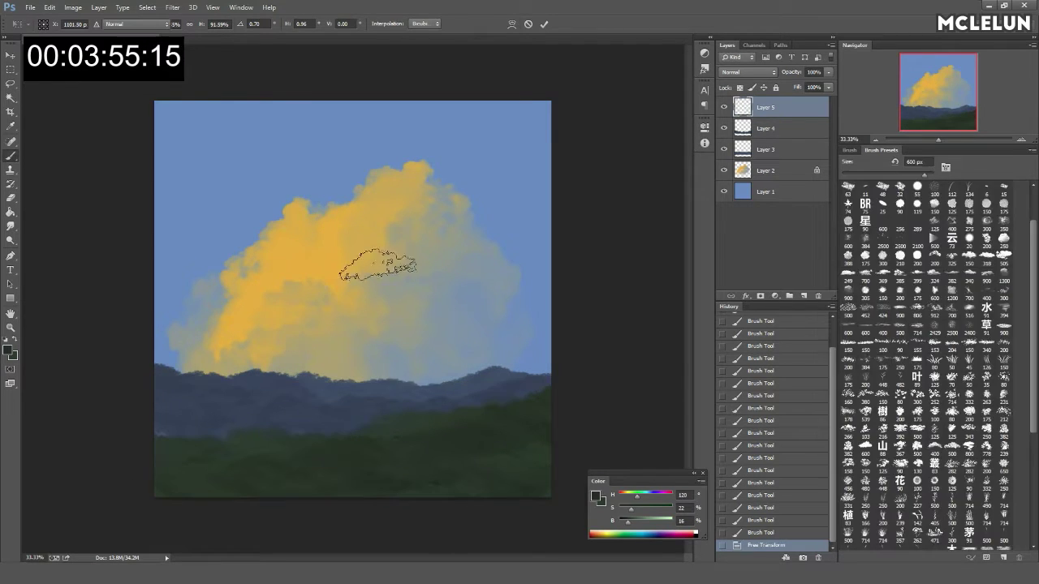
Step: Move both blue ridge layers down and shift the lower ridges right
{"action": "left_click", "coordinate": [779, 129]}
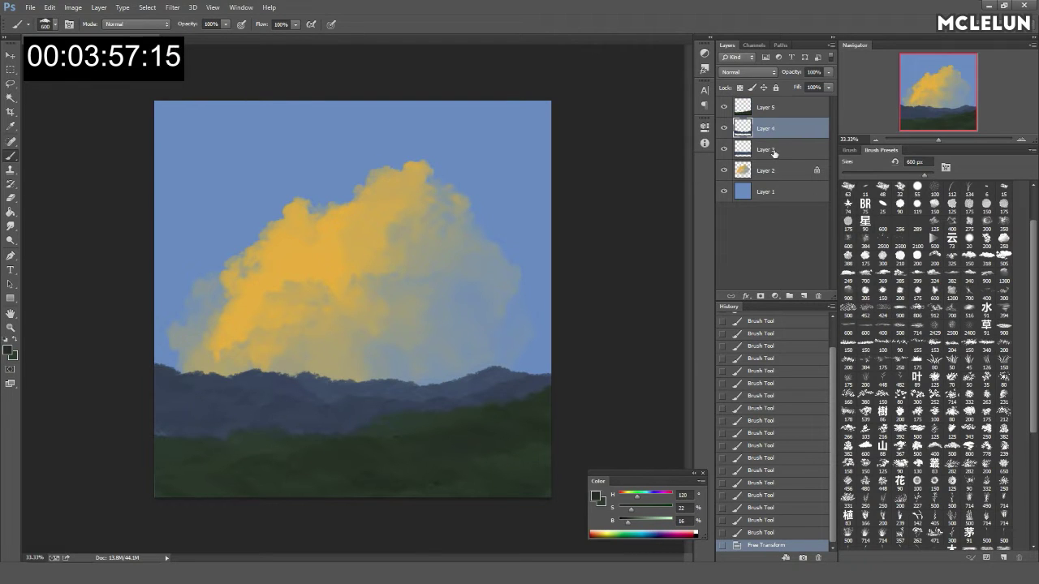
{"action": "left_click", "coordinate": [779, 150], "text": "shift"}
{"action": "key", "text": "v"}
{"action": "left_click_drag", "start_coordinate": [515, 284], "coordinate": [516, 291]}
{"action": "left_click", "coordinate": [767, 149]}
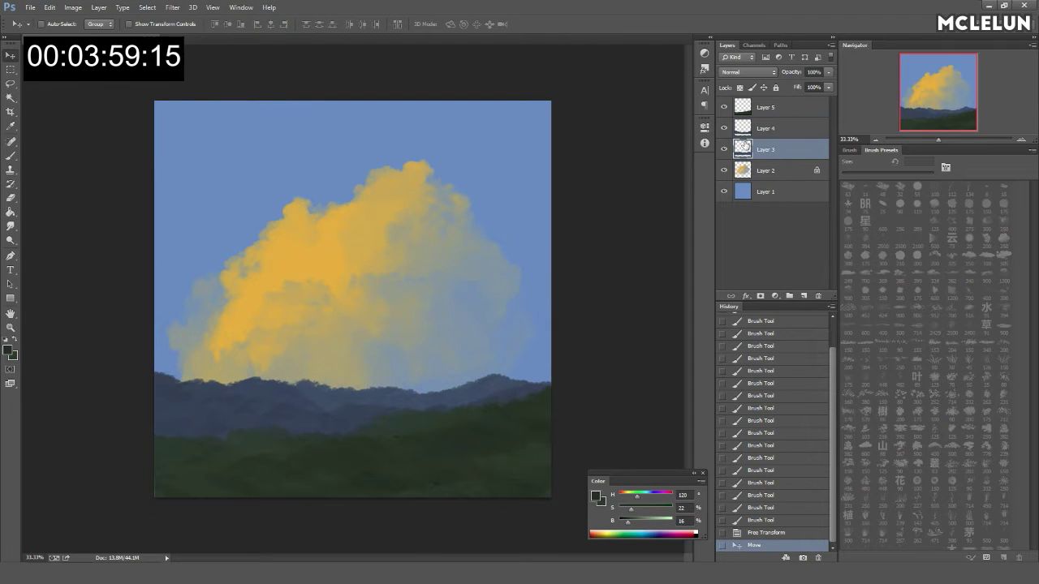
{"action": "left_click_drag", "start_coordinate": [457, 364], "coordinate": [488, 363]}
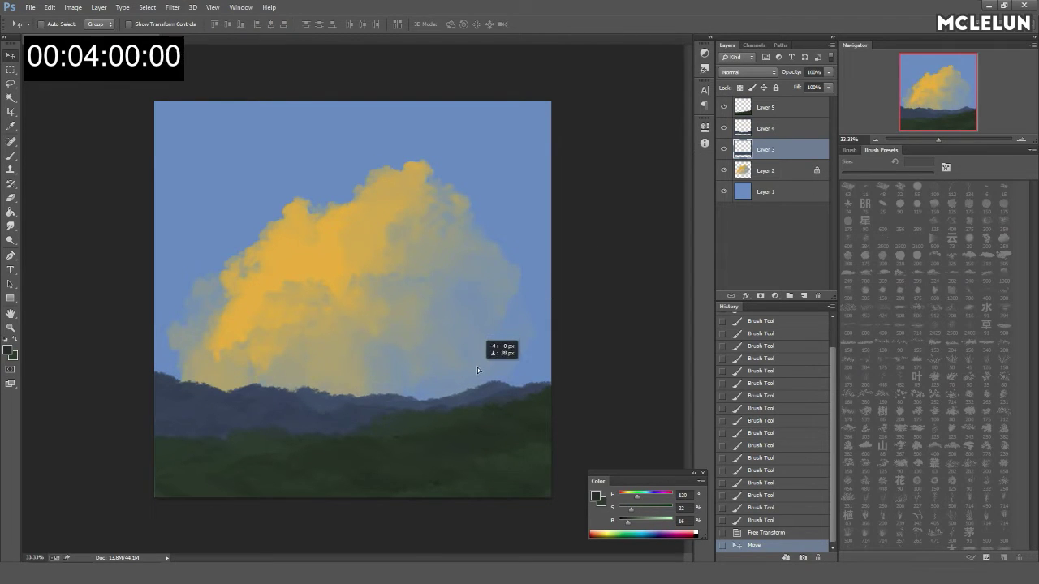
Step: Nudge the upper and lower blue ridge layers slightly further down
{"action": "left_click", "coordinate": [770, 131]}
{"action": "left_click_drag", "start_coordinate": [421, 389], "coordinate": [420, 392]}
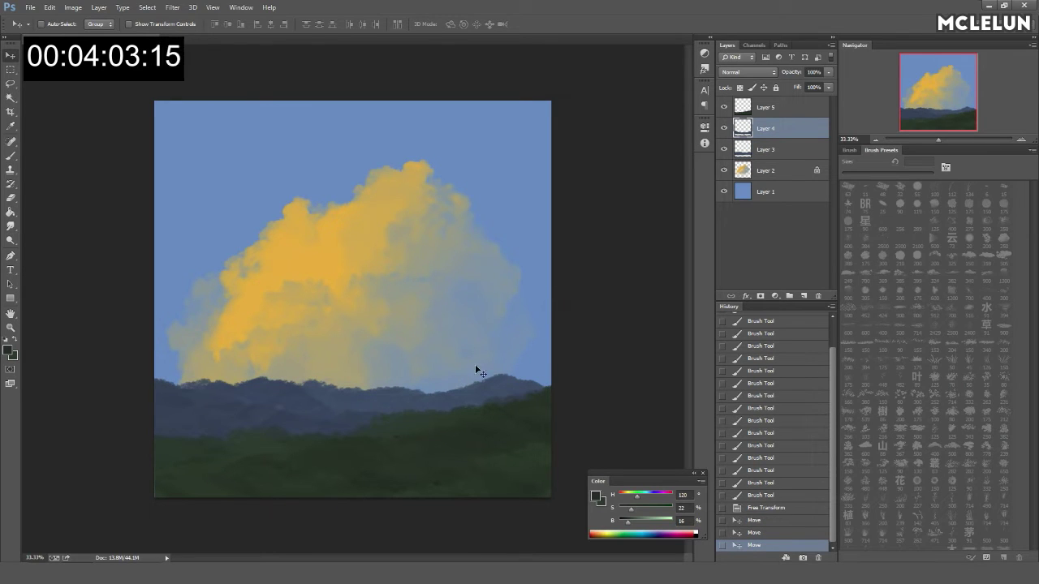
{"action": "left_click", "coordinate": [767, 149]}
{"action": "left_click_drag", "start_coordinate": [445, 354], "coordinate": [445, 361]}
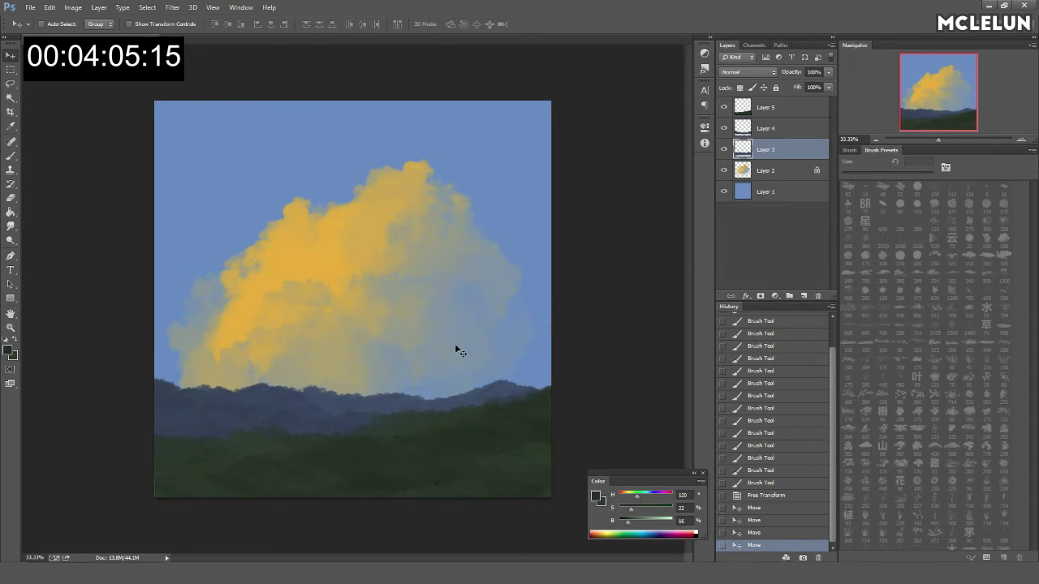
Step: Dab foliage strokes onto the green hills layer
{"action": "left_click", "coordinate": [786, 112]}
{"action": "key", "text": "b"}
{"action": "left_click", "coordinate": [162, 529]}
{"action": "left_click", "coordinate": [105, 528]}
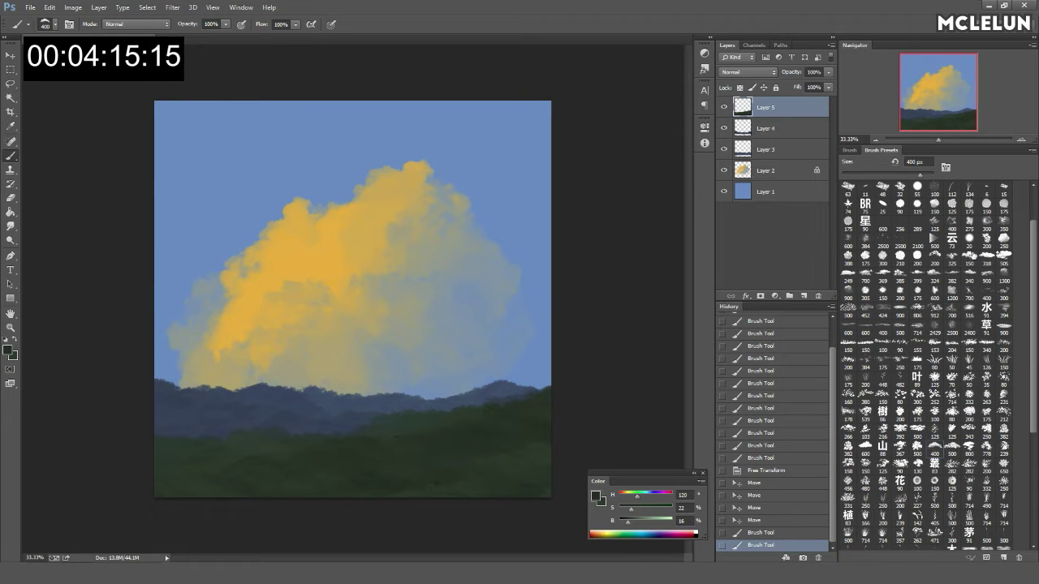
Step: Add a new layer above the golden cloud and paint a large yellow mass mid-canvas
{"action": "key", "text": "b"}
{"action": "key", "text": "e"}
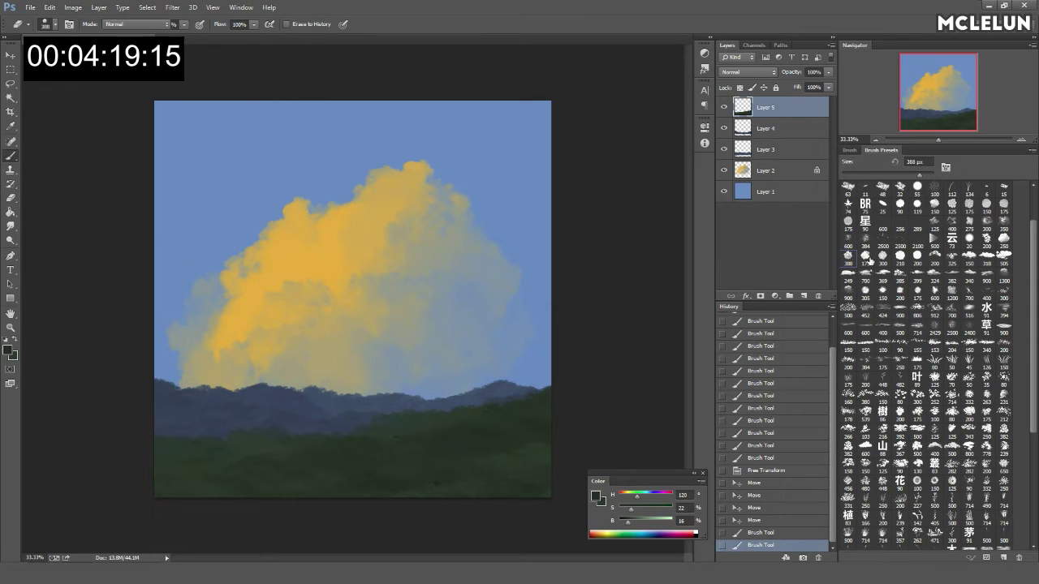
{"action": "key", "text": "b"}
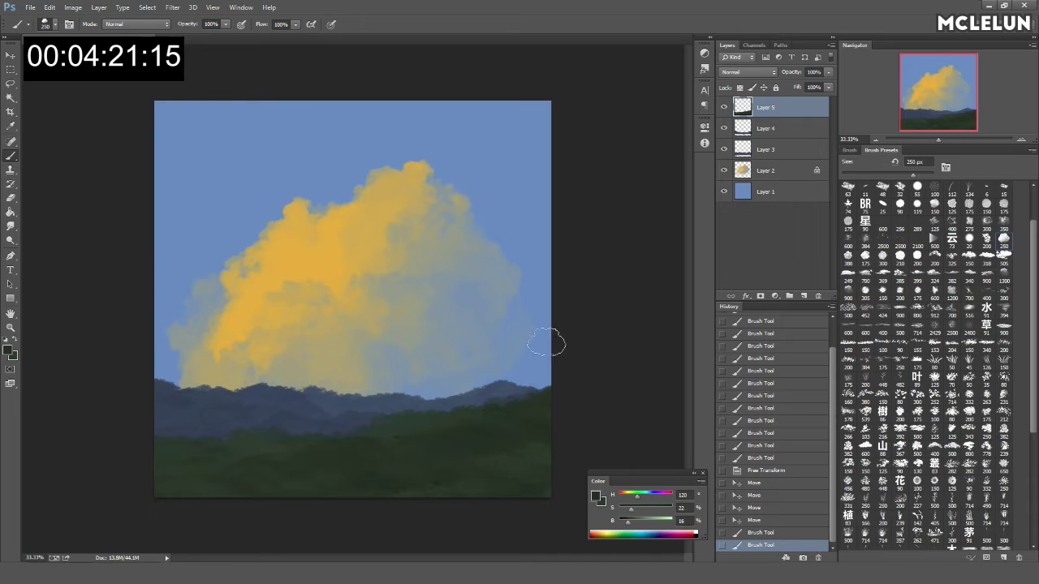
{"action": "left_click", "coordinate": [781, 170]}
{"action": "left_click", "coordinate": [803, 296]}
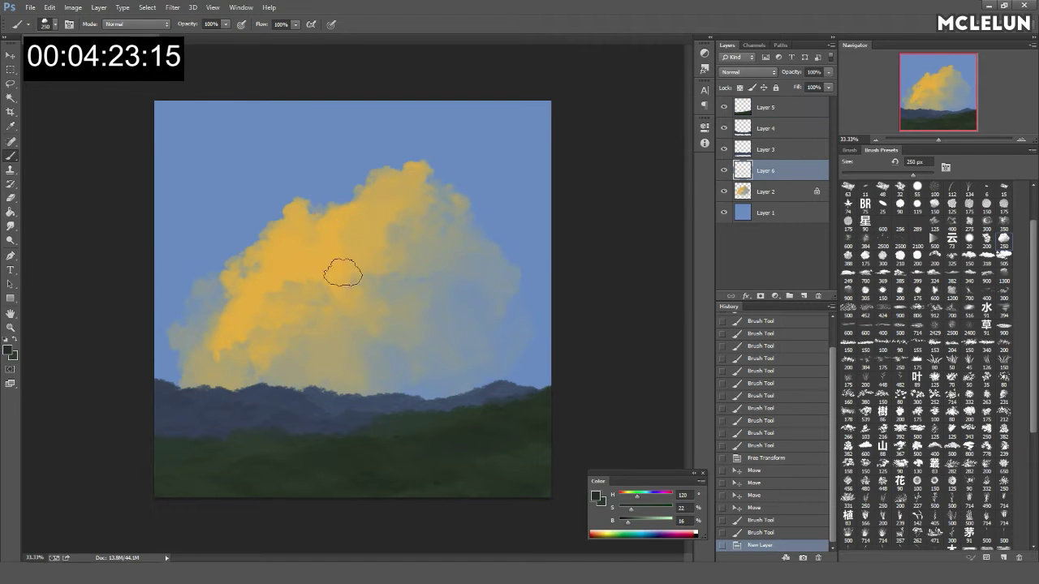
{"action": "left_click", "coordinate": [344, 271], "text": "alt"}
{"action": "left_click_drag", "start_coordinate": [348, 362], "coordinate": [461, 320]}
{"action": "key", "text": "ctrl+z"}
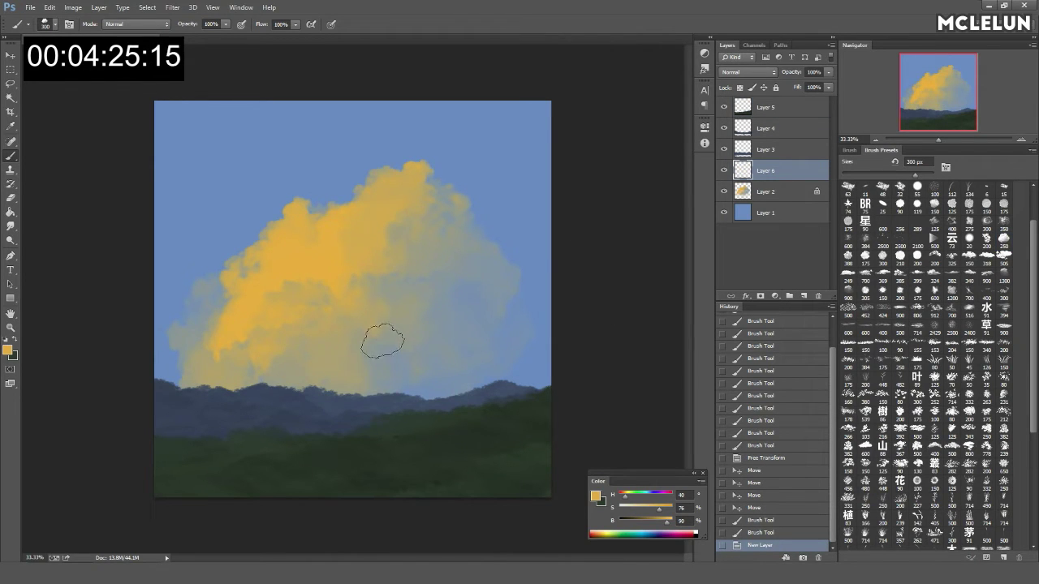
{"action": "mouse_move", "coordinate": [352, 352]}
{"action": "left_mouse_down"}
{"action": "mouse_move", "coordinate": [452, 317]}
{"action": "mouse_move", "coordinate": [511, 325]}
{"action": "mouse_move", "coordinate": [479, 365]}
{"action": "left_mouse_up"}
Step: Erase the yellow mass's lower right and set brush Transfer Flow Jitter to 100%
{"action": "key", "text": "e"}
{"action": "left_click_drag", "start_coordinate": [503, 333], "coordinate": [329, 393]}
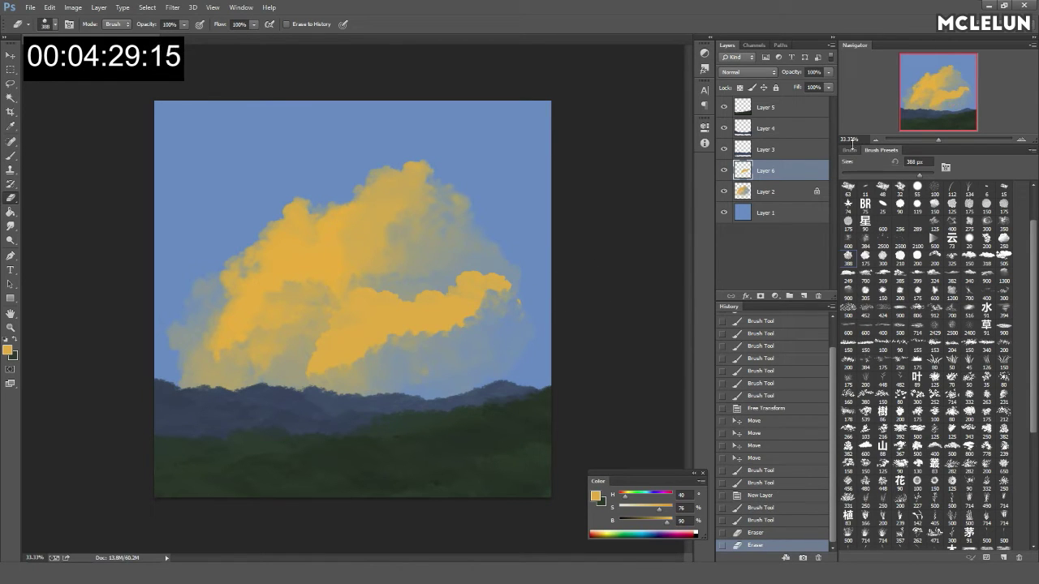
{"action": "left_click", "coordinate": [849, 150]}
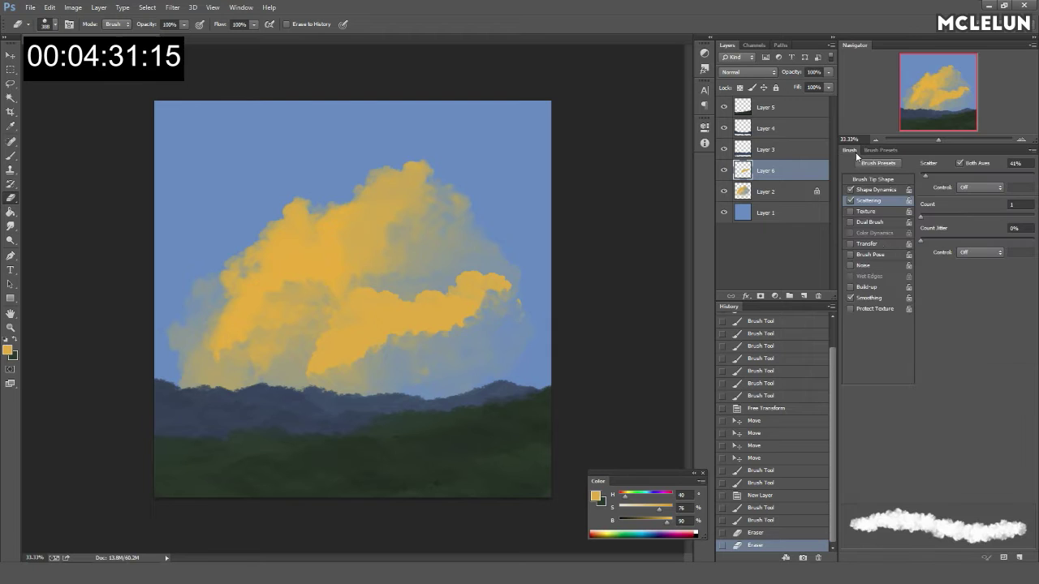
{"action": "left_click", "coordinate": [867, 244]}
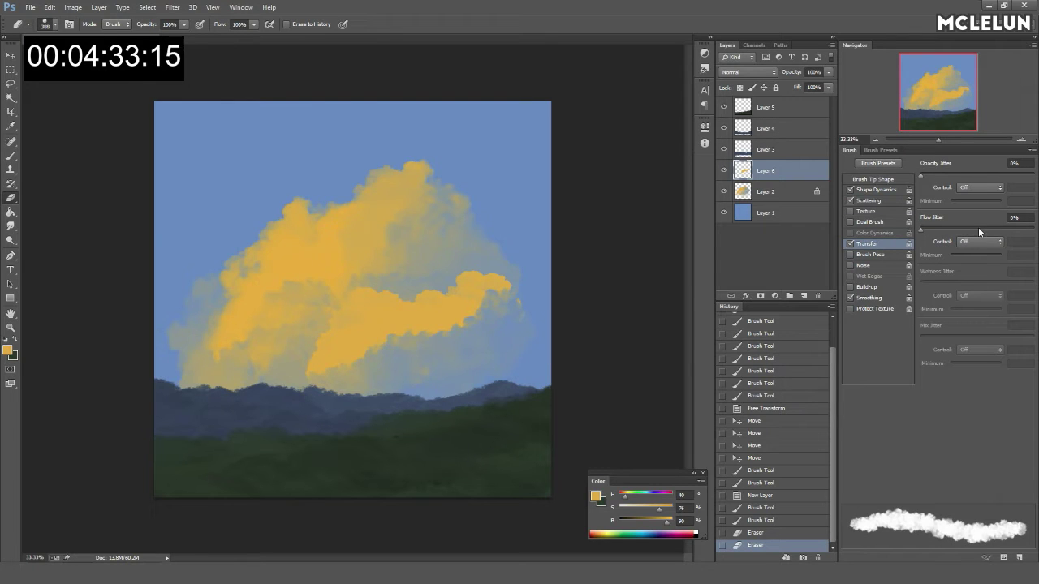
{"action": "left_click_drag", "start_coordinate": [979, 233], "coordinate": [1034, 231]}
Step: Refine the yellow cloud's right lobe and base with alternating erasing and painting
{"action": "left_click_drag", "start_coordinate": [496, 332], "coordinate": [487, 290]}
{"action": "left_click_drag", "start_coordinate": [442, 375], "coordinate": [344, 349]}
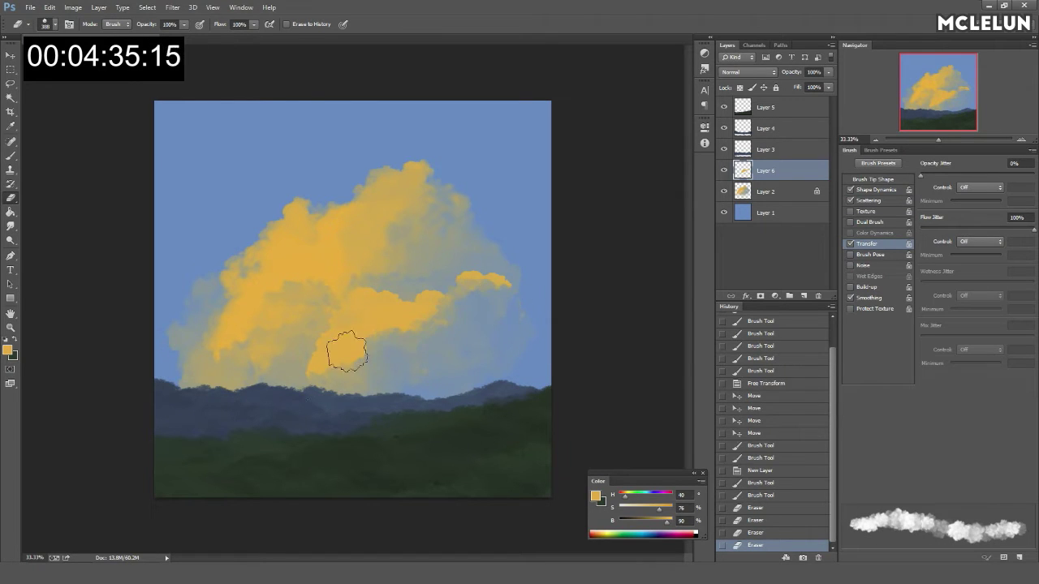
{"action": "key", "text": "b"}
{"action": "key", "text": "e"}
{"action": "mouse_move", "coordinate": [267, 359]}
{"action": "left_mouse_down"}
{"action": "mouse_move", "coordinate": [327, 404]}
{"action": "mouse_move", "coordinate": [301, 367]}
{"action": "left_mouse_up"}
{"action": "mouse_move", "coordinate": [515, 313]}
{"action": "left_mouse_down"}
{"action": "mouse_move", "coordinate": [533, 284]}
{"action": "mouse_move", "coordinate": [464, 279]}
{"action": "mouse_move", "coordinate": [455, 309]}
{"action": "mouse_move", "coordinate": [382, 359]}
{"action": "mouse_move", "coordinate": [499, 301]}
{"action": "left_mouse_up"}
Step: Paint grey-blue cloud shapes at the lower right near the mountains
{"action": "key", "text": "b"}
{"action": "left_click", "coordinate": [502, 275], "text": "alt"}
{"action": "left_click_drag", "start_coordinate": [455, 341], "coordinate": [534, 361]}
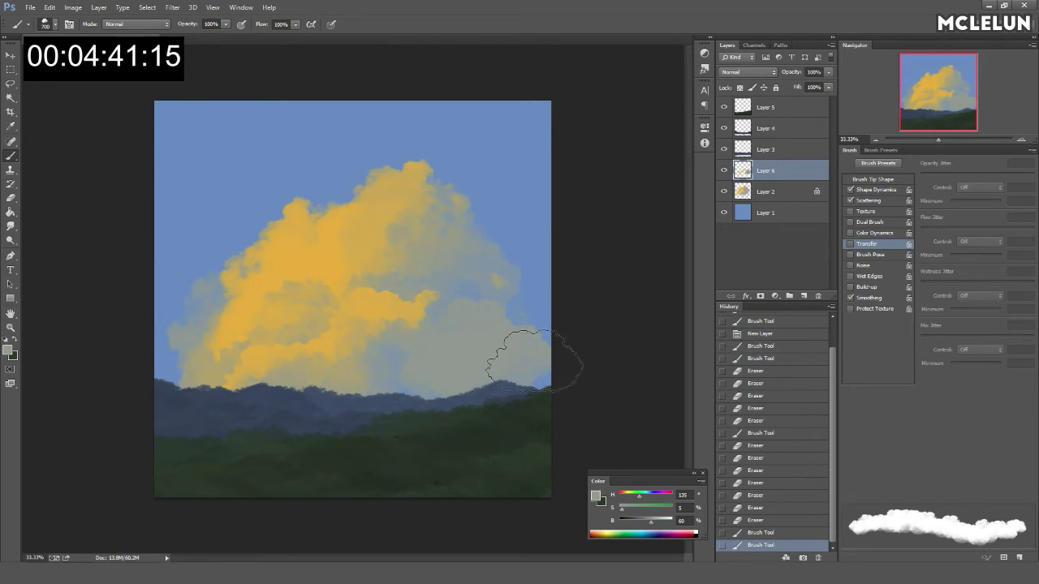
{"action": "mouse_move", "coordinate": [430, 388]}
{"action": "left_mouse_down"}
{"action": "mouse_move", "coordinate": [569, 383]}
{"action": "mouse_move", "coordinate": [439, 414]}
{"action": "left_mouse_up"}
{"action": "key", "text": "e"}
{"action": "key", "text": "b"}
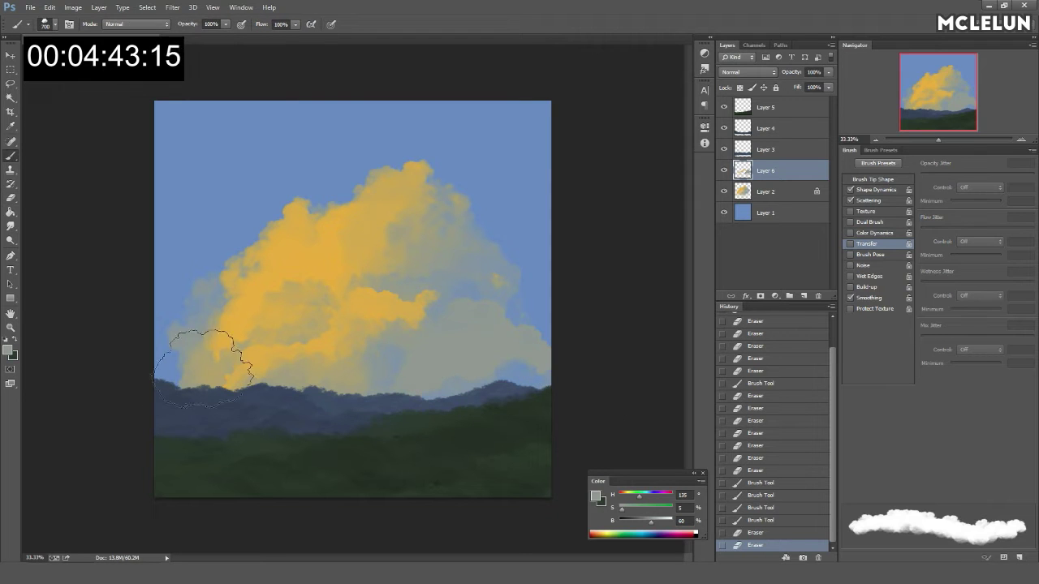
{"action": "left_click_drag", "start_coordinate": [203, 349], "coordinate": [162, 357]}
Step: Extend yellow cloud lobes along the left edge and erase the edge above the mountains
{"action": "left_click", "coordinate": [263, 348], "text": "alt"}
{"action": "left_click_drag", "start_coordinate": [235, 317], "coordinate": [162, 332]}
{"action": "mouse_move", "coordinate": [194, 362]}
{"action": "left_mouse_down"}
{"action": "mouse_move", "coordinate": [158, 377]}
{"action": "mouse_move", "coordinate": [243, 388]}
{"action": "left_mouse_up"}
{"action": "key", "text": "e"}
{"action": "left_click_drag", "start_coordinate": [348, 398], "coordinate": [455, 405]}
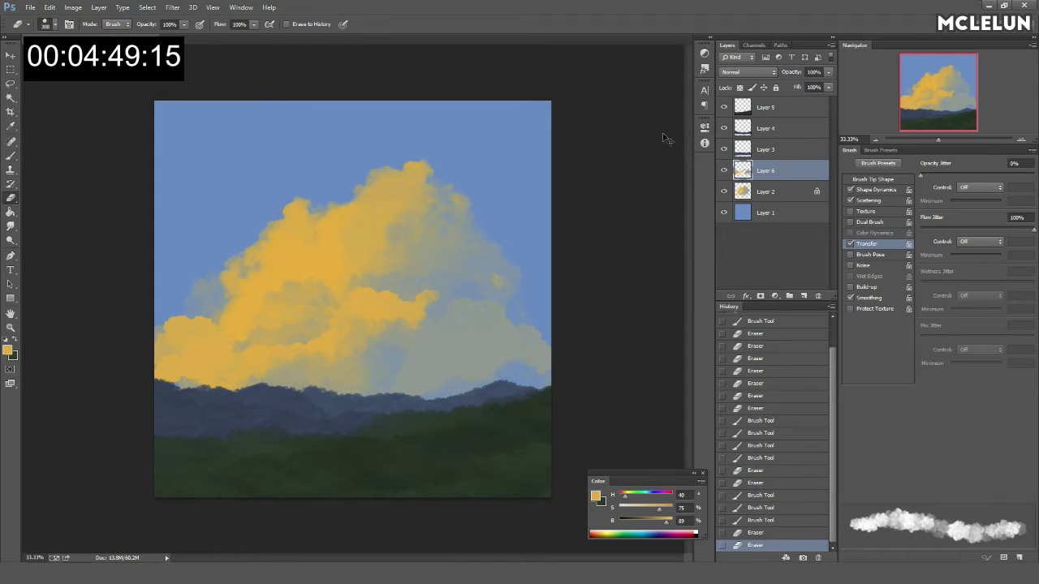
Step: Merge the new cloud strokes layer down and name the result CLOUD
{"action": "key", "text": "b"}
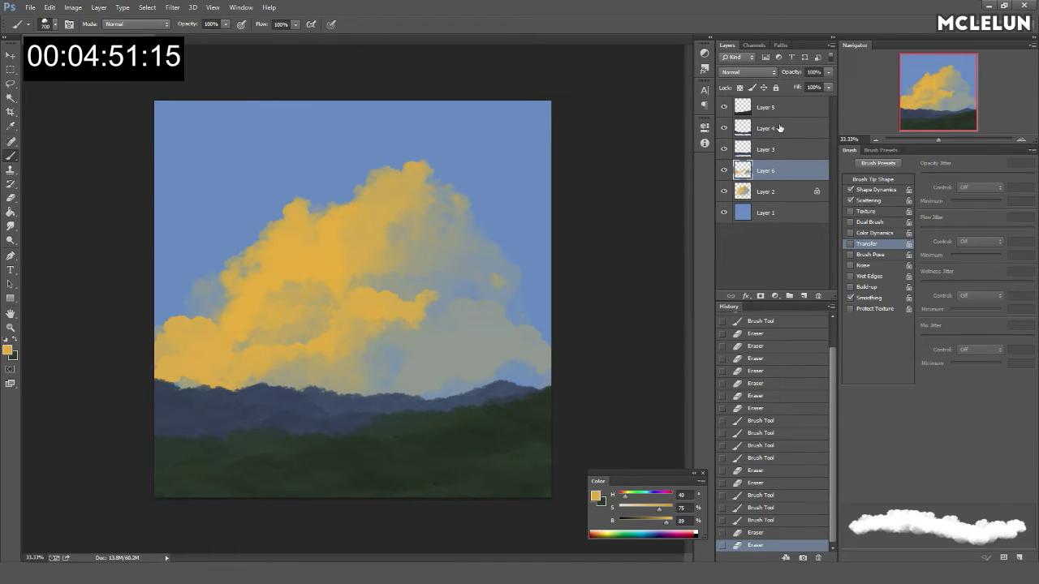
{"action": "left_click", "coordinate": [772, 112]}
{"action": "double_click", "coordinate": [773, 192]}
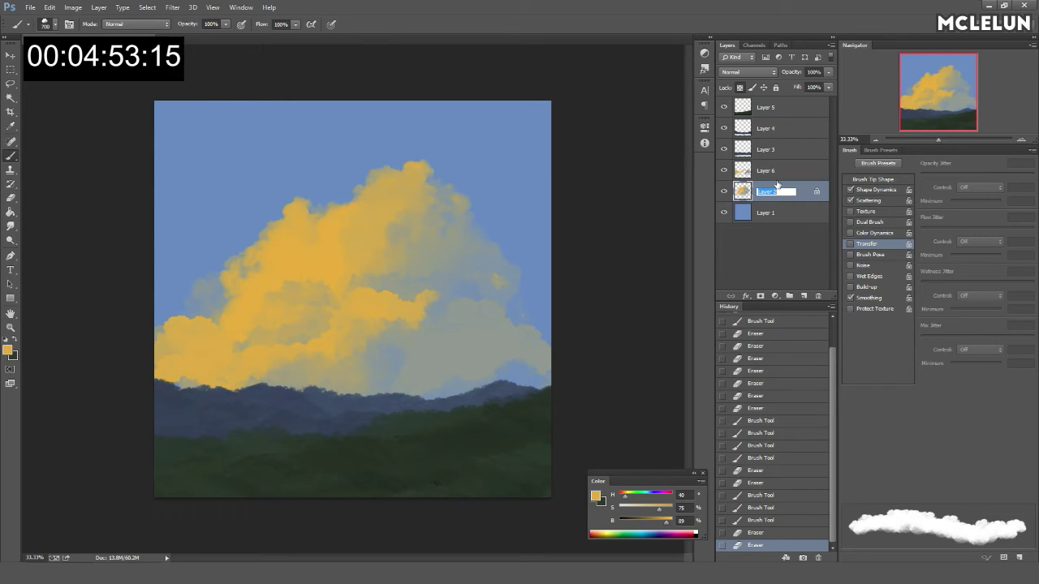
{"action": "left_click", "coordinate": [775, 172]}
{"action": "key", "text": "ctrl+e"}
{"action": "type", "text": "C"}
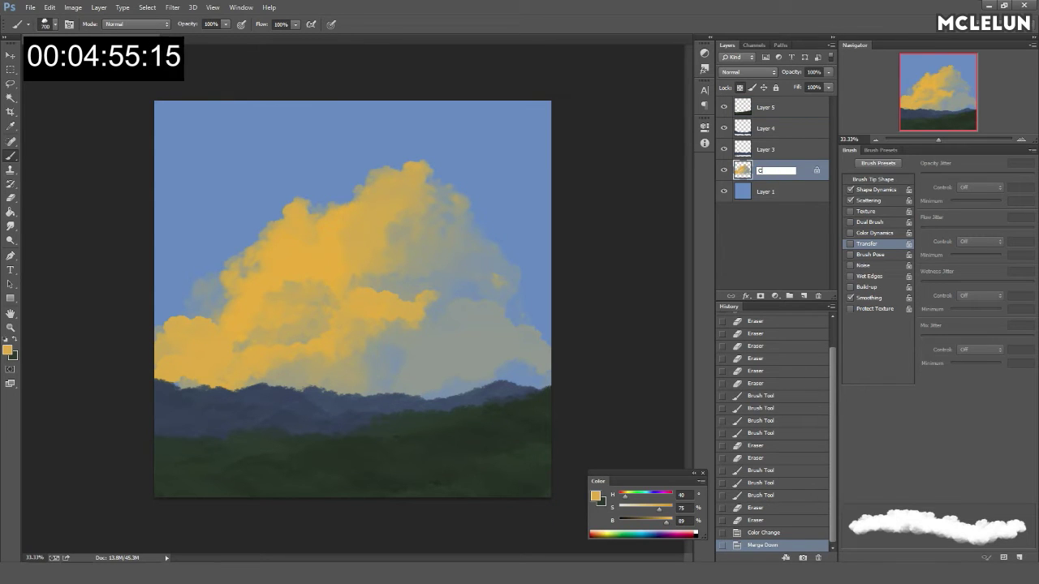
{"action": "type", "text": "LOUD"}
{"action": "key", "text": "Return"}
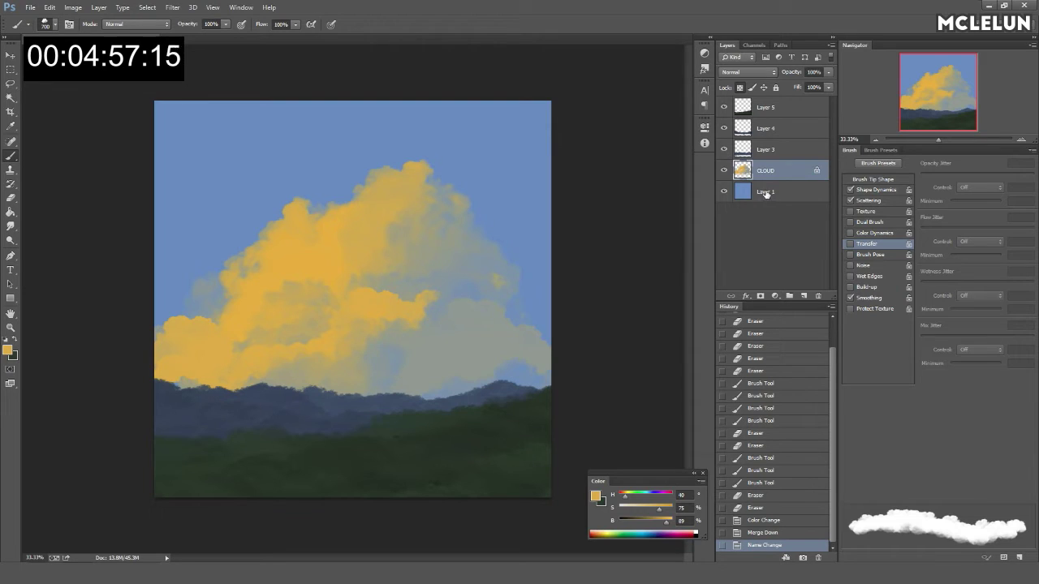
Step: Rename the remaining layers SKY, M3, M2 and M1
{"action": "double_click", "coordinate": [766, 193]}
{"action": "type", "text": "SKY"}
{"action": "key", "text": "Return"}
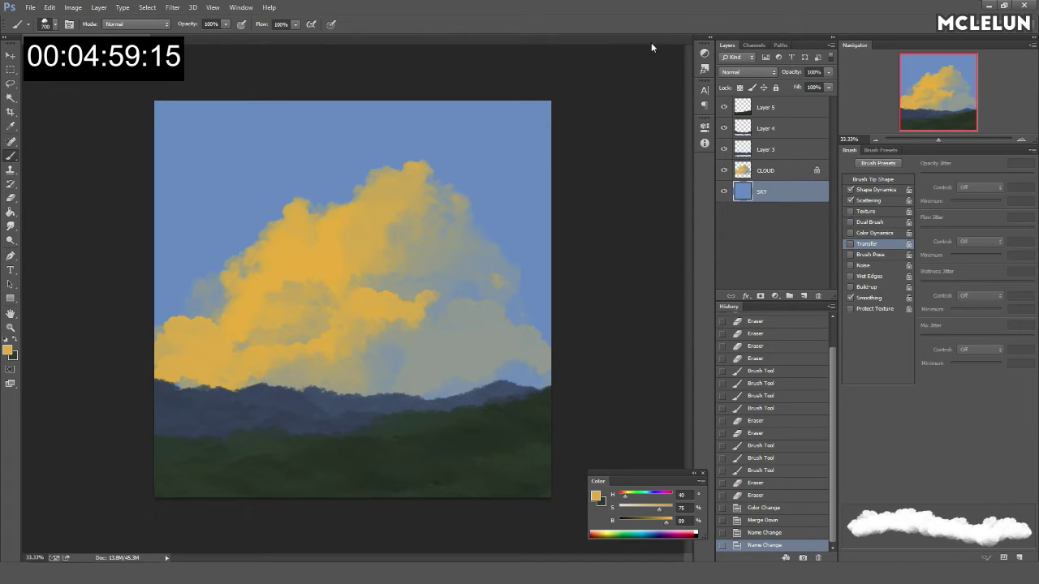
{"action": "double_click", "coordinate": [766, 150]}
{"action": "type", "text": "M"}
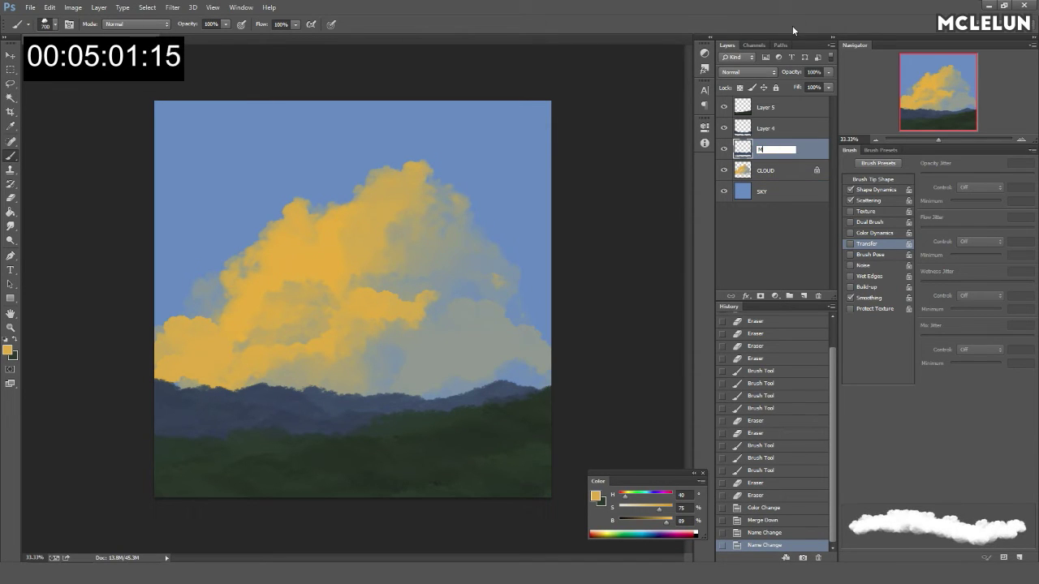
{"action": "type", "text": "3"}
{"action": "key", "text": "Return"}
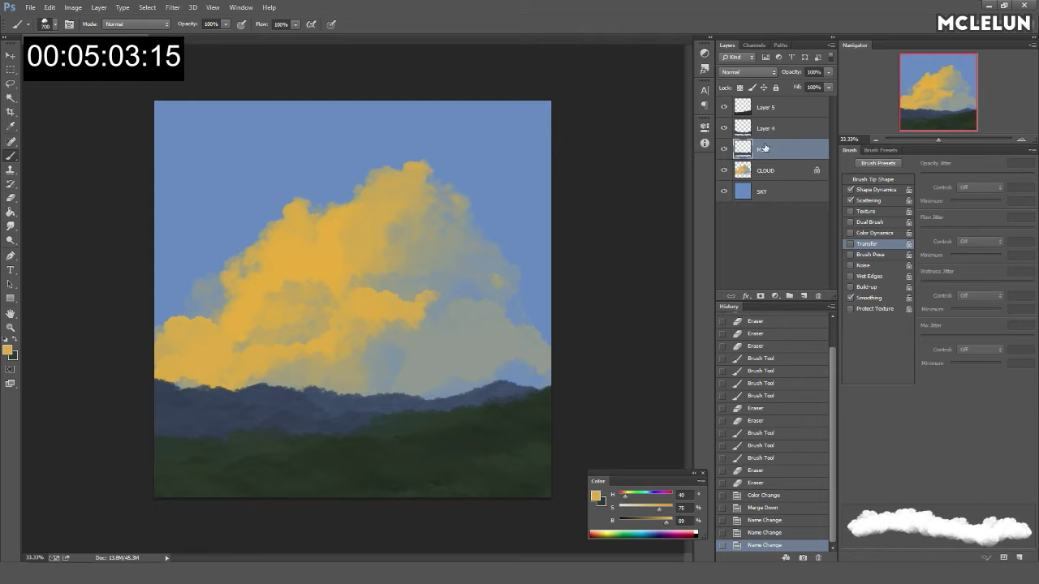
{"action": "double_click", "coordinate": [764, 128]}
{"action": "type", "text": "M2"}
{"action": "key", "text": "Return"}
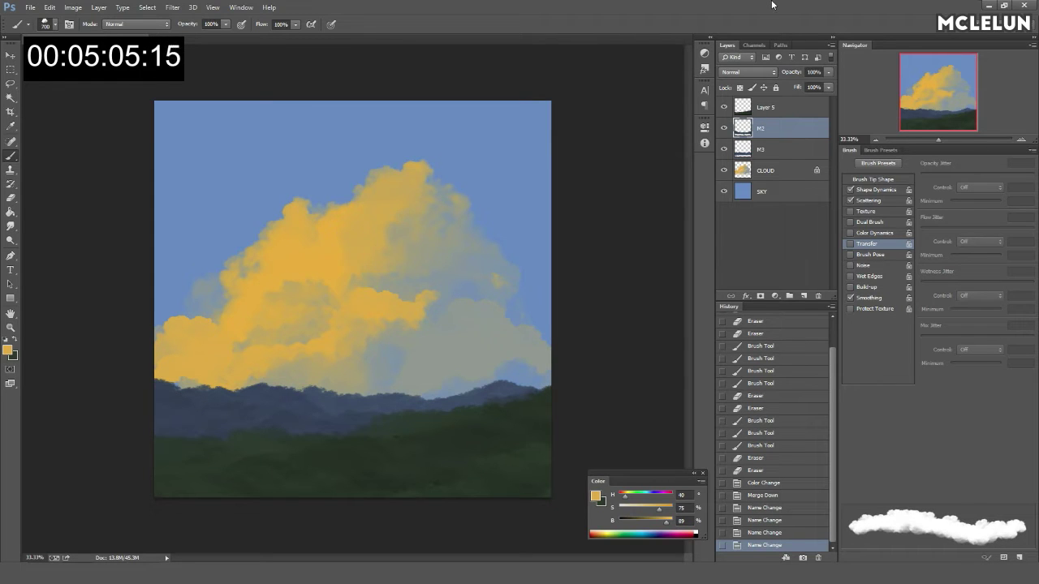
{"action": "double_click", "coordinate": [765, 107]}
{"action": "type", "text": "M1"}
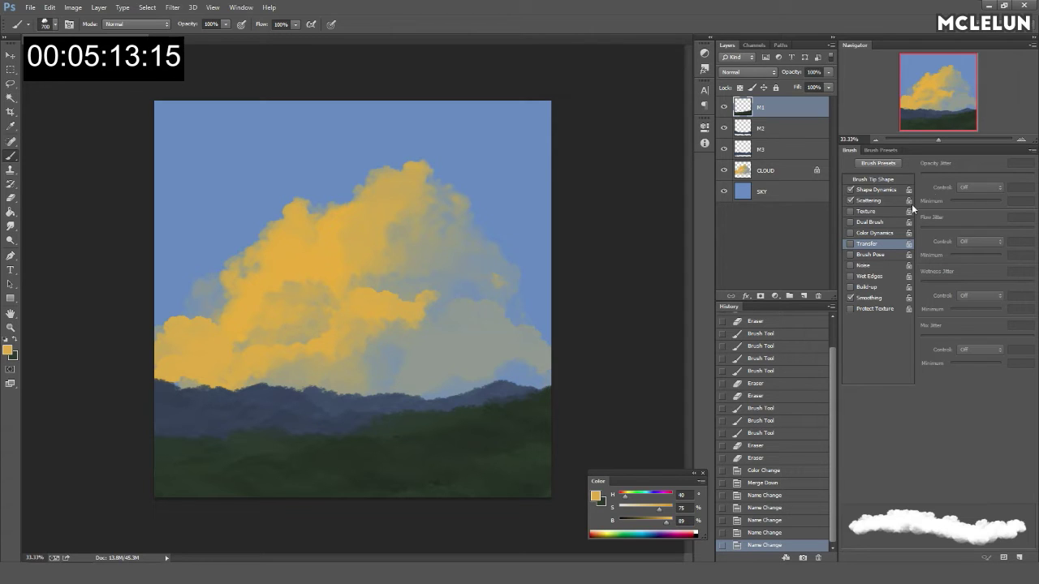
{"action": "left_click", "coordinate": [893, 151]}
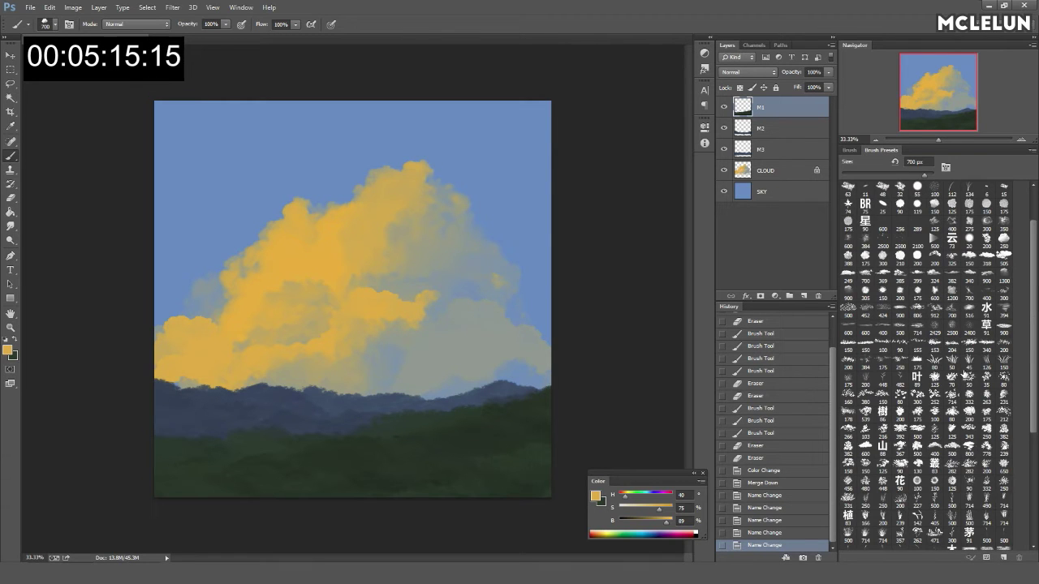
Step: Pick a tree-shaped brush preset and darken the painting colour toward blue
{"action": "left_click_drag", "start_coordinate": [1033, 406], "coordinate": [1033, 473]}
{"action": "left_click", "coordinate": [881, 491]}
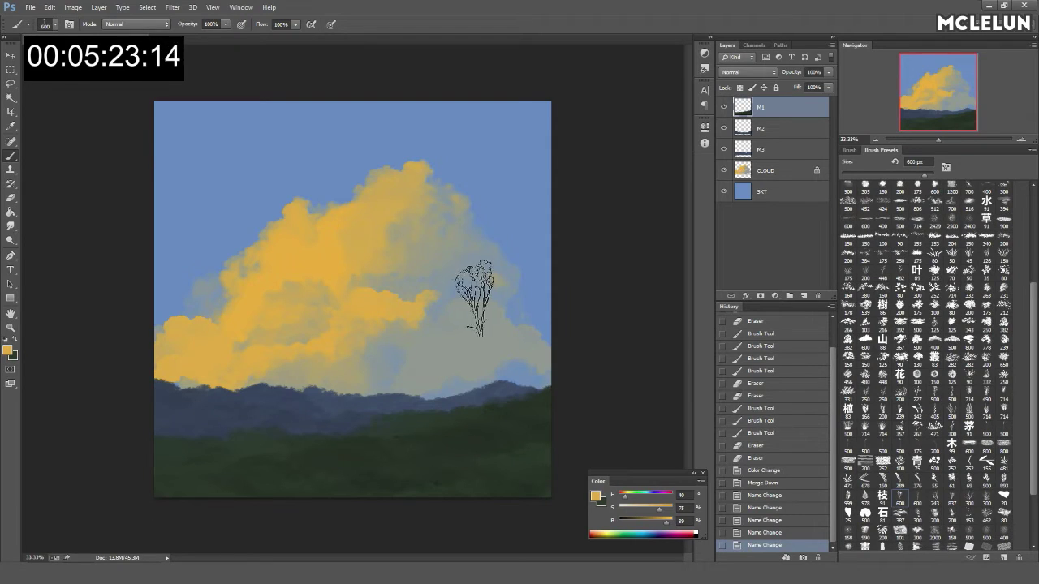
{"action": "key", "text": "alt"}
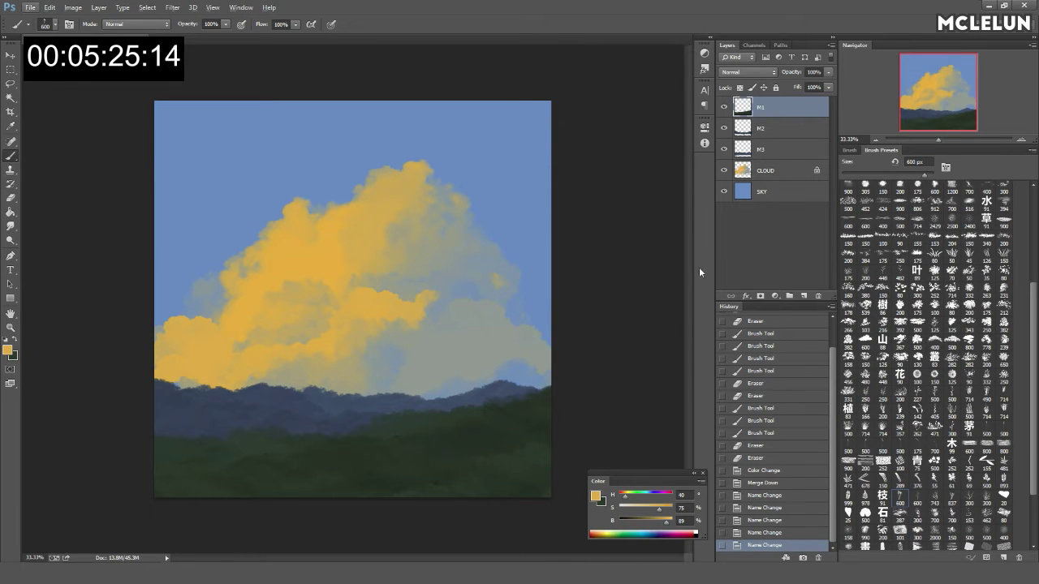
{"action": "left_click_drag", "start_coordinate": [939, 142], "coordinate": [931, 143]}
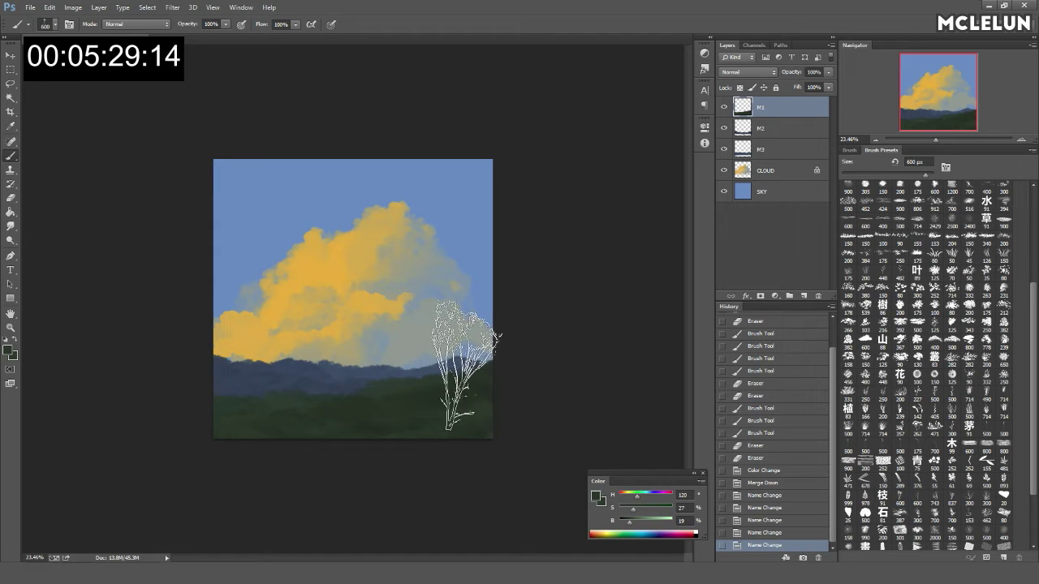
{"action": "left_click", "coordinate": [625, 524]}
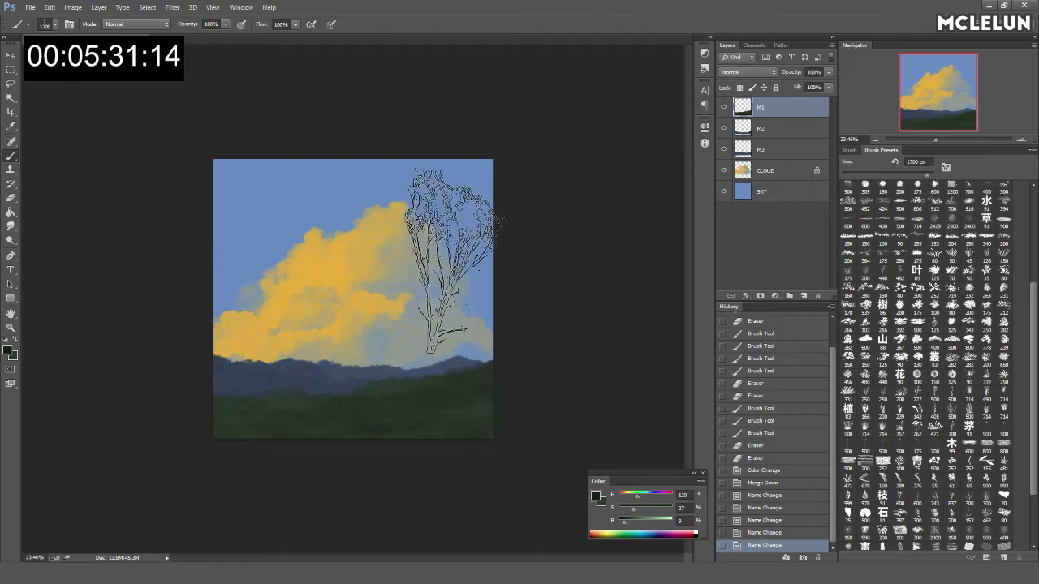
{"action": "left_click_drag", "start_coordinate": [642, 501], "coordinate": [648, 501]}
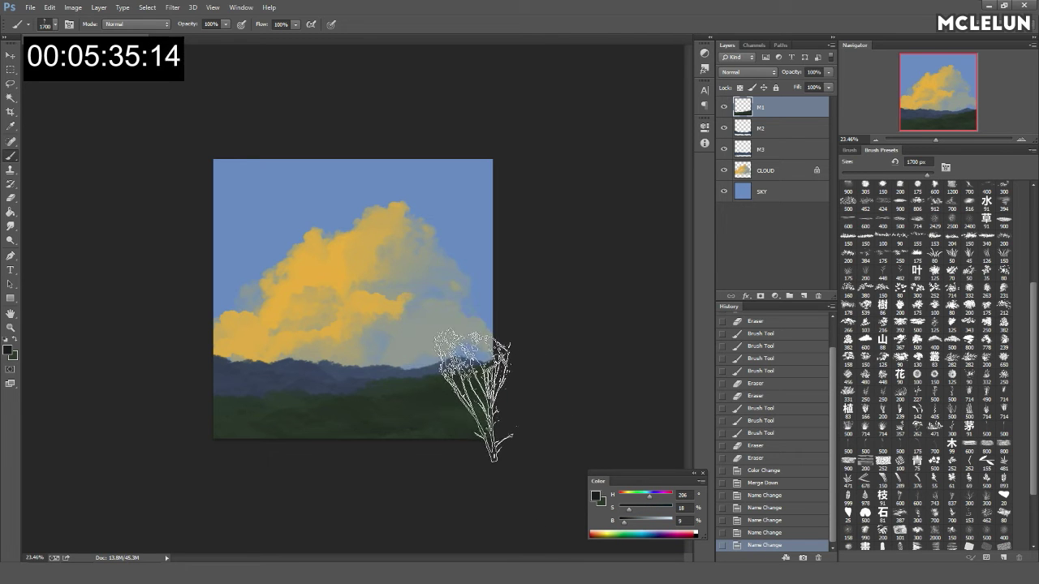
Step: Try stamping progressively larger dark trees at lower right, undoing each
{"action": "left_click", "coordinate": [487, 386]}
{"action": "key", "text": "bracketright"}
{"action": "key", "text": "bracketright"}
{"action": "key", "text": "bracketright"}
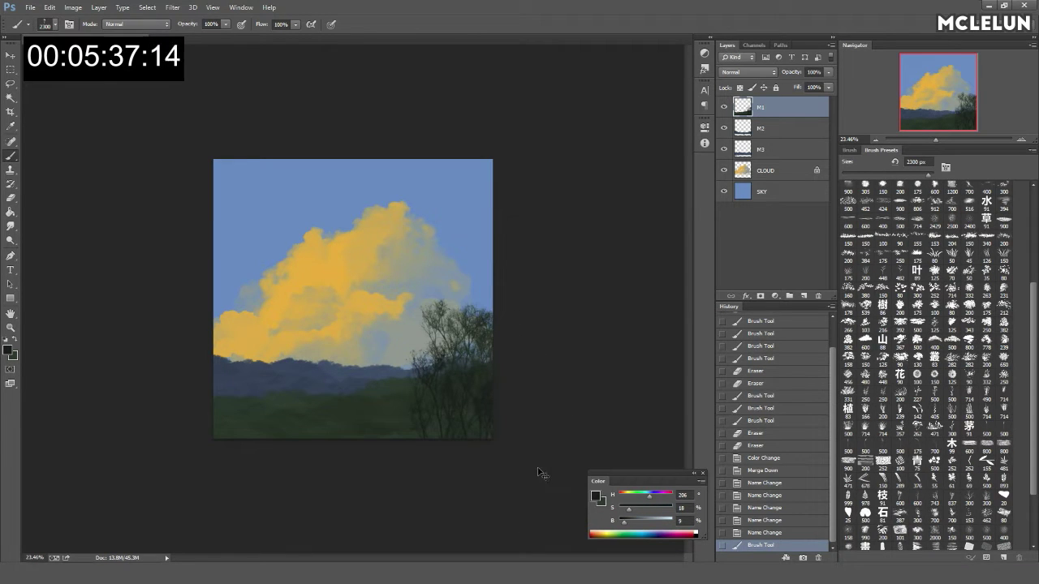
{"action": "key", "text": "ctrl+z"}
{"action": "key", "text": "bracketright"}
{"action": "key", "text": "bracketright"}
{"action": "key", "text": "bracketright"}
{"action": "key", "text": "bracketright"}
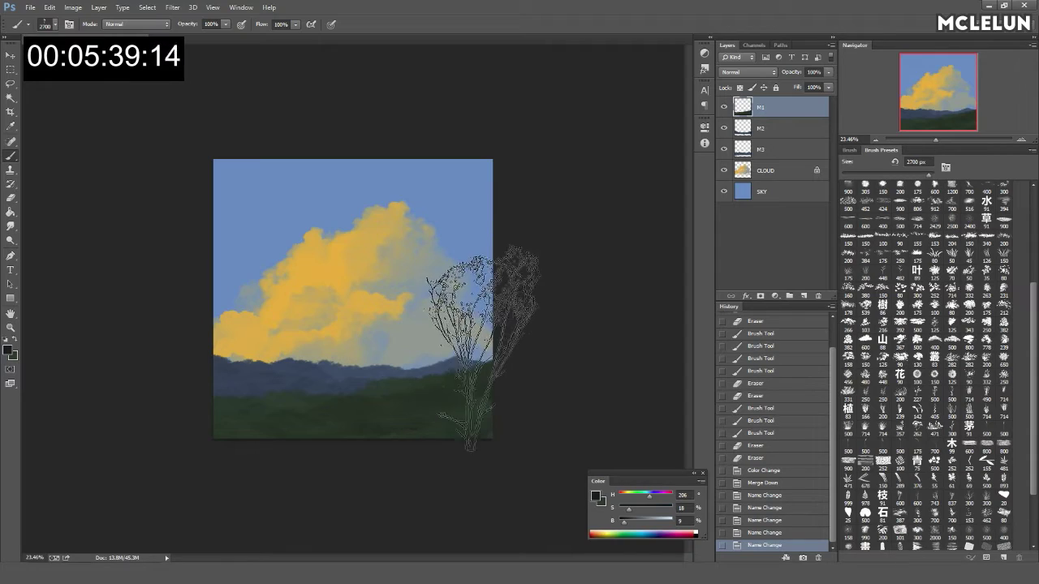
{"action": "left_click", "coordinate": [475, 339]}
{"action": "key", "text": "bracketright"}
{"action": "key", "text": "bracketright"}
{"action": "key", "text": "bracketright"}
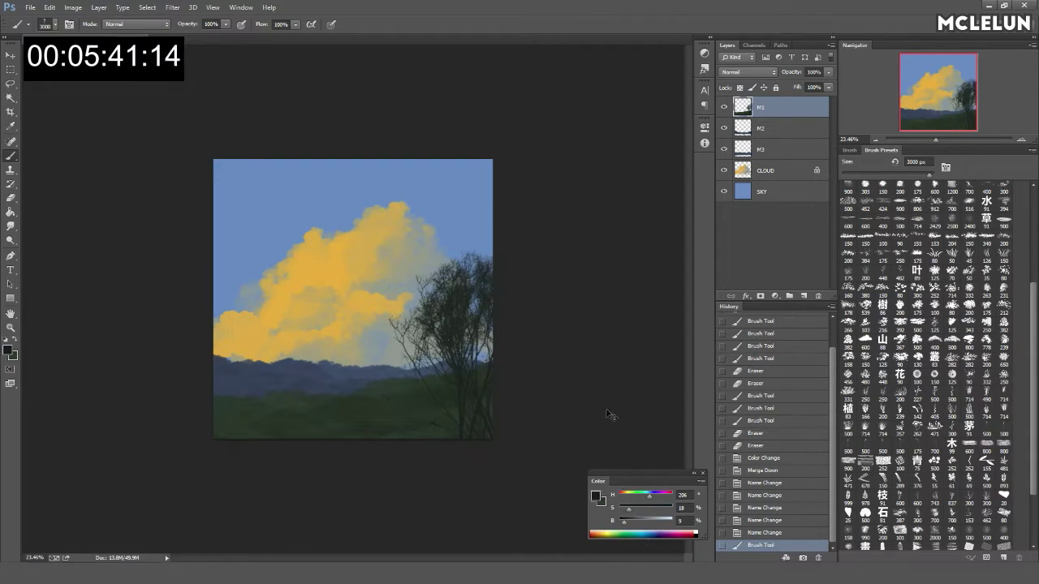
{"action": "key", "text": "ctrl+z"}
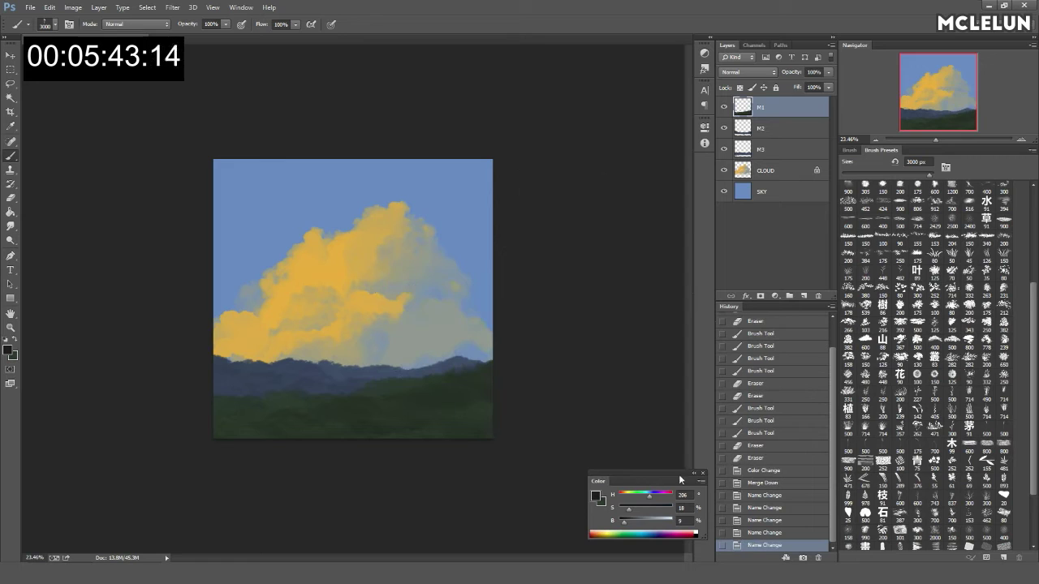
Step: Enable Color Dynamics, switch to dark green, and test then undo a tree cluster
{"action": "left_click", "coordinate": [849, 150]}
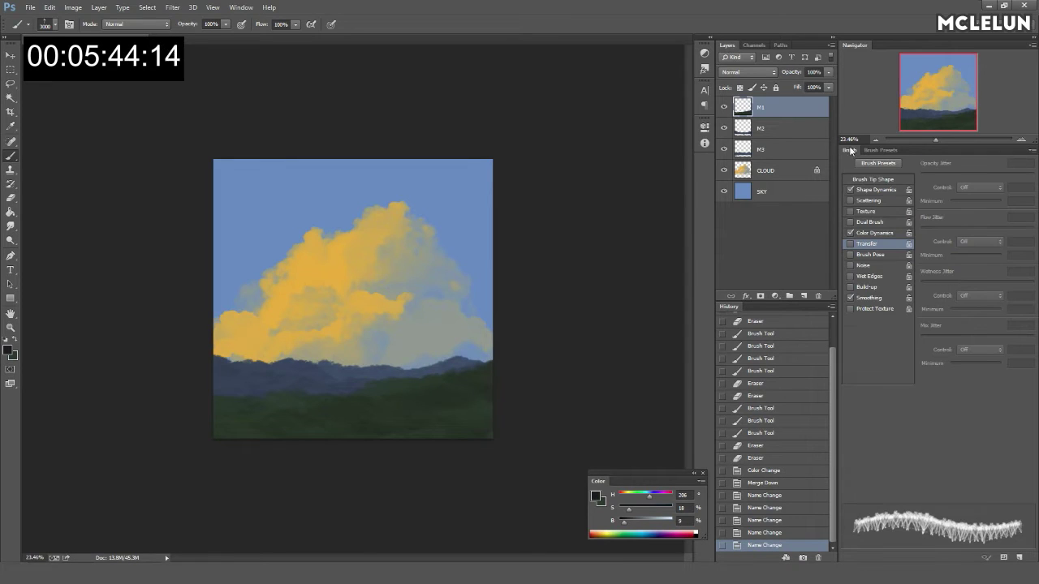
{"action": "left_click", "coordinate": [883, 233]}
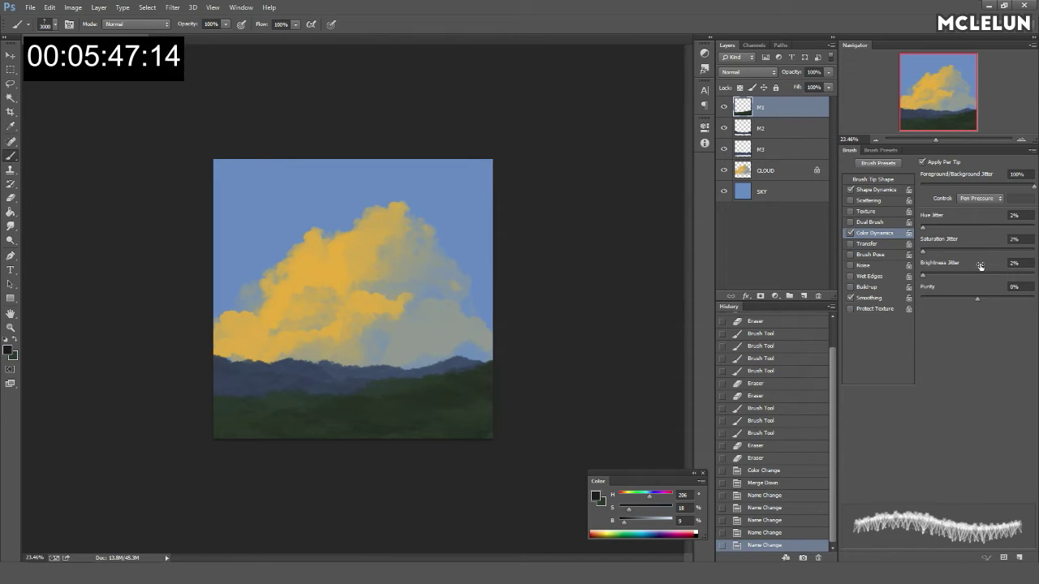
{"action": "left_click", "coordinate": [605, 505]}
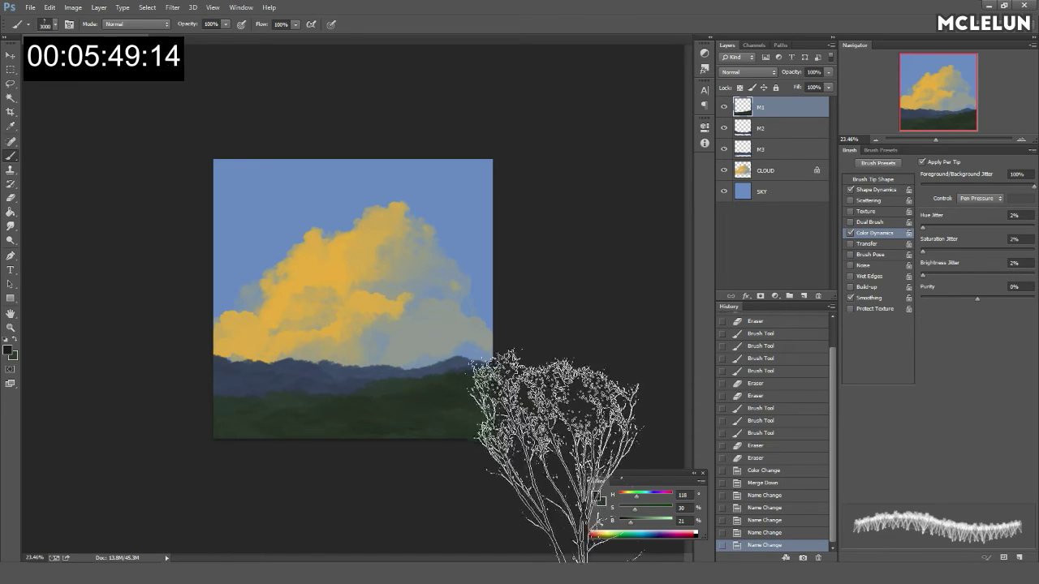
{"action": "left_click", "coordinate": [447, 377]}
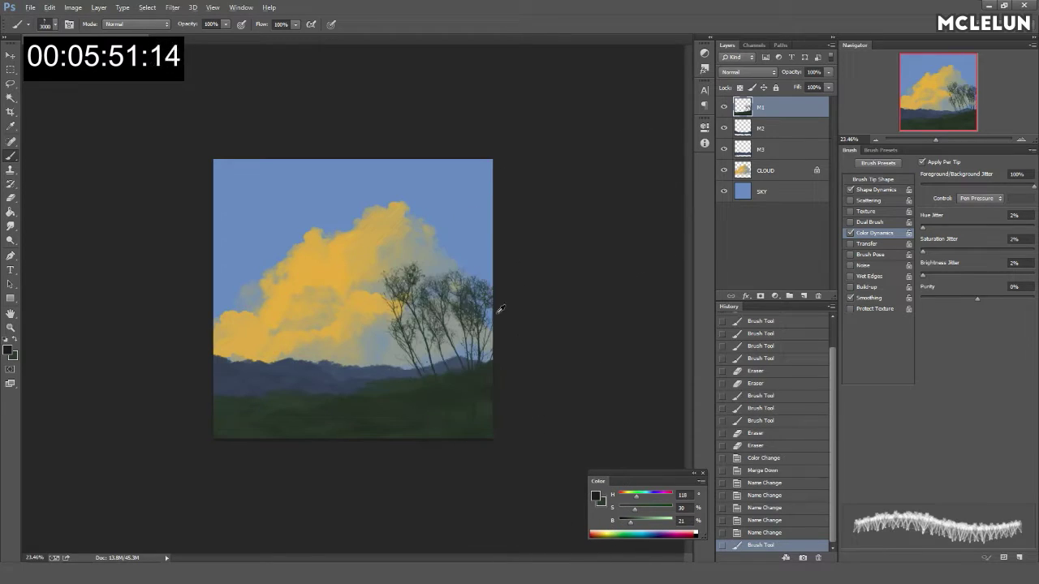
{"action": "left_click_drag", "start_coordinate": [967, 138], "coordinate": [944, 139]}
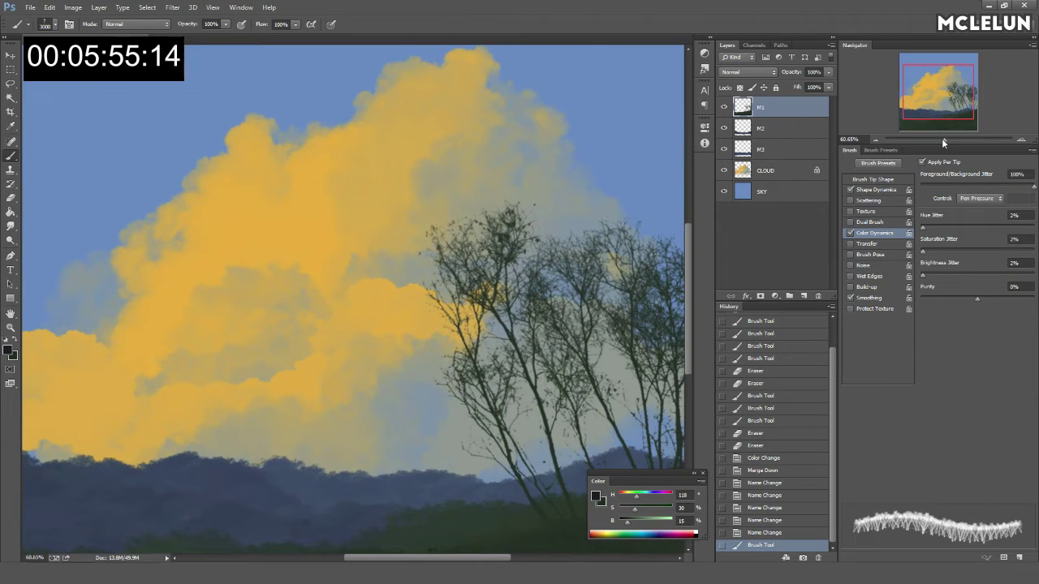
{"action": "left_click_drag", "start_coordinate": [943, 139], "coordinate": [937, 139]}
{"action": "key", "text": "ctrl+z"}
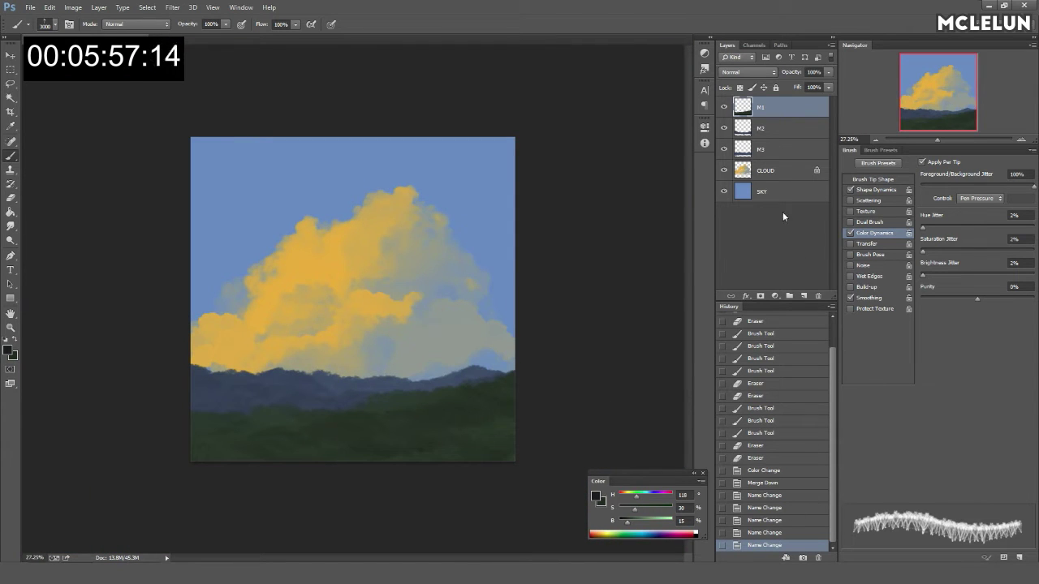
{"action": "left_click", "coordinate": [804, 296]}
Step: Reduce the tree brush's Angle Jitter to 1% and clear the trial trees
{"action": "left_click", "coordinate": [463, 341]}
{"action": "left_click", "coordinate": [450, 345]}
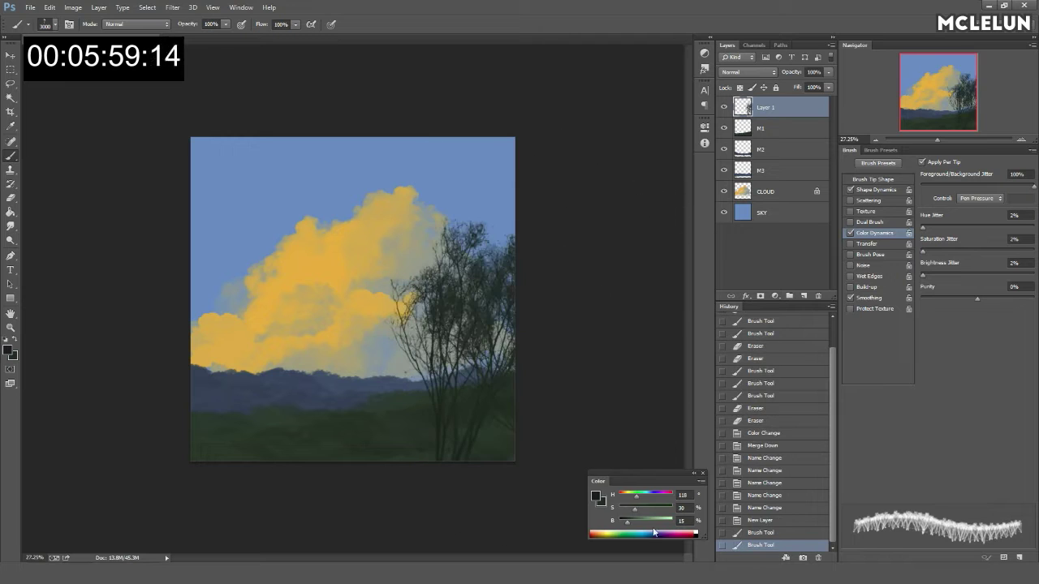
{"action": "key", "text": "ctrl+z"}
{"action": "left_click", "coordinate": [876, 189]}
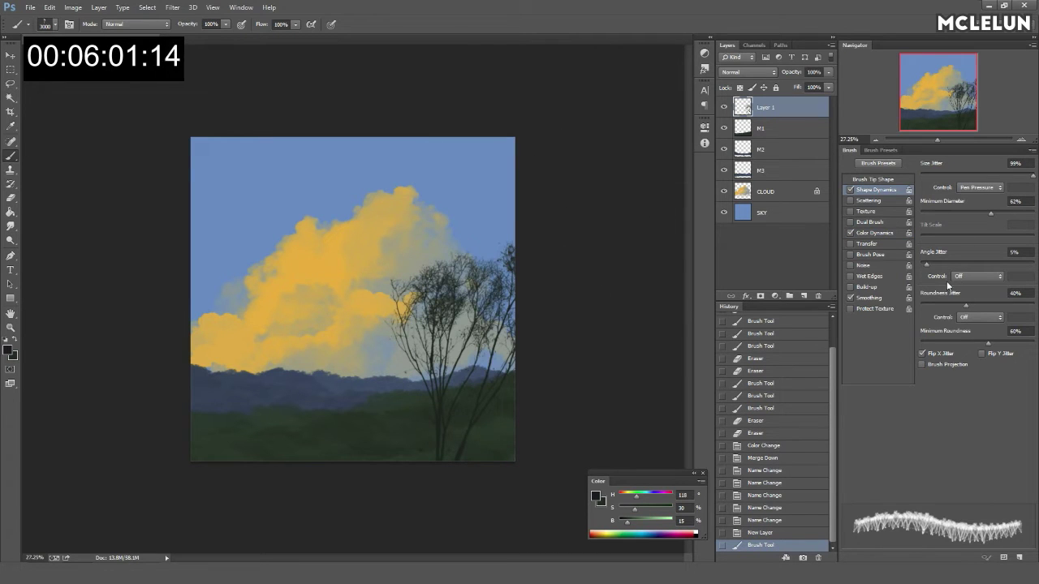
{"action": "left_click_drag", "start_coordinate": [926, 264], "coordinate": [922, 264]}
{"action": "key", "text": "ctrl+a"}
{"action": "key", "text": "Delete"}
Step: Stamp trees on the right and along the left edge, then apply Levels
{"action": "left_click", "coordinate": [487, 365]}
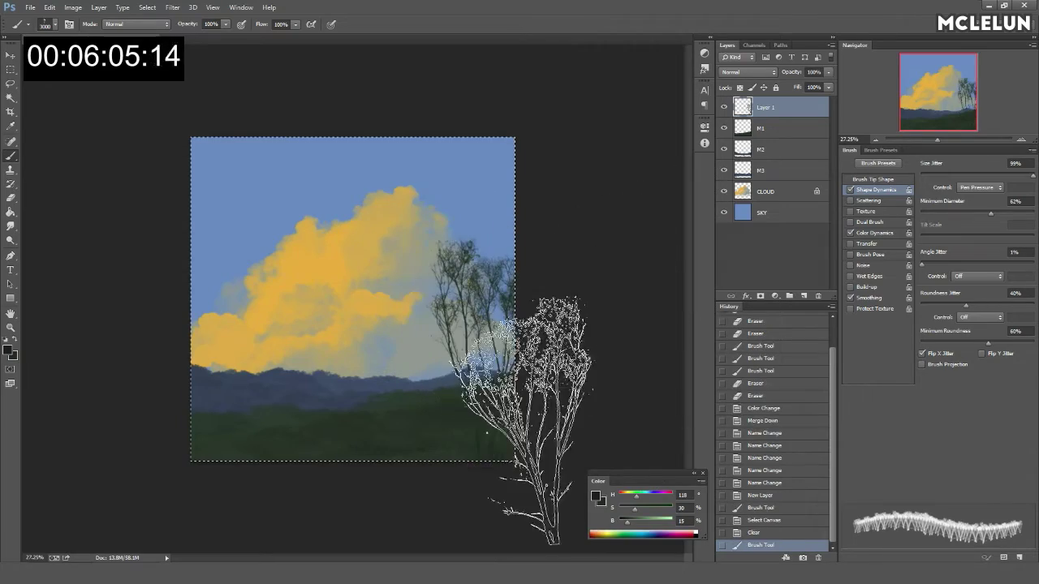
{"action": "left_click", "coordinate": [203, 426]}
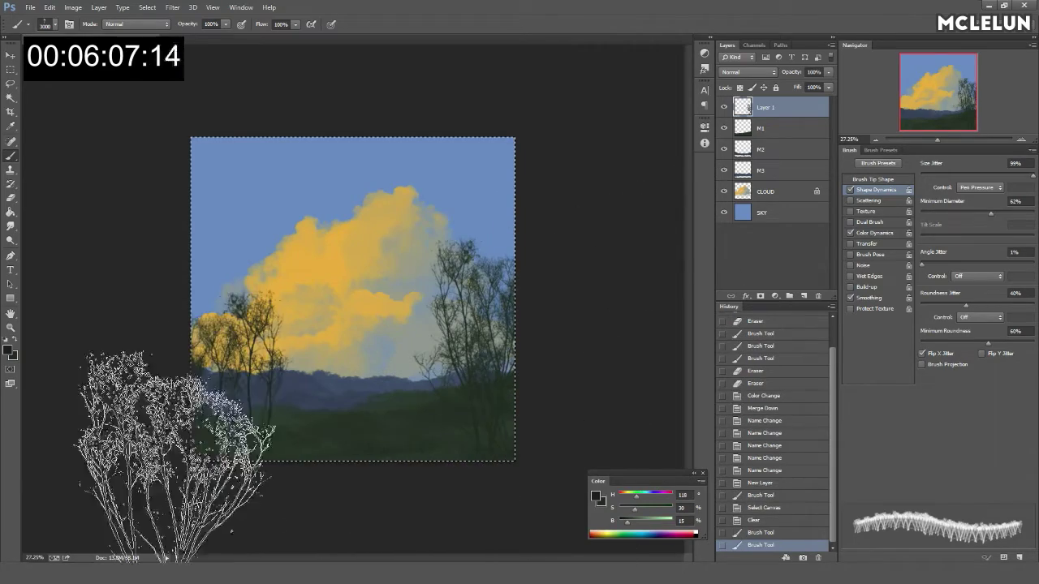
{"action": "left_click", "coordinate": [163, 460]}
{"action": "left_click", "coordinate": [195, 357]}
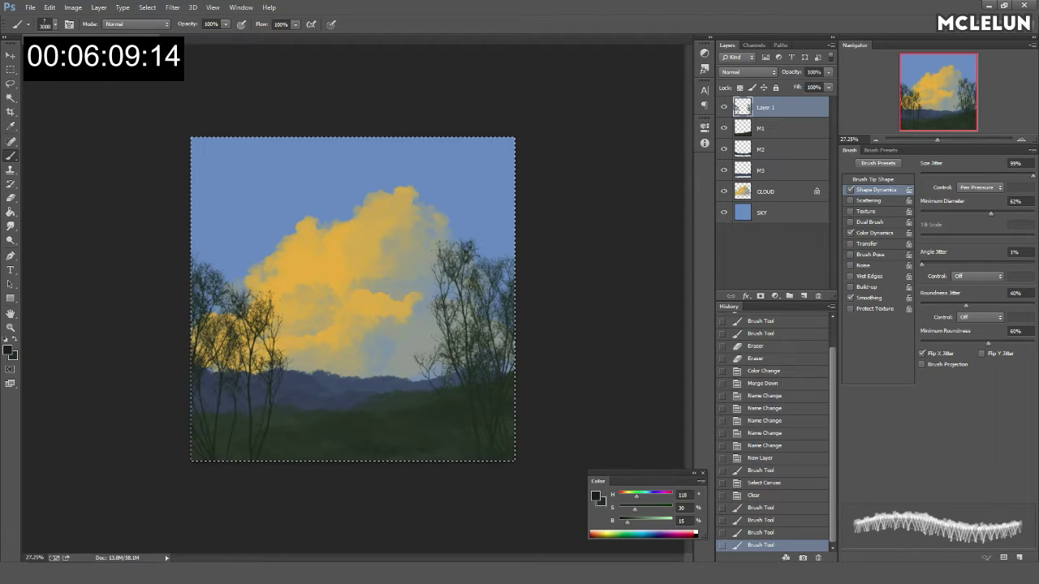
{"action": "key", "text": "ctrl+l"}
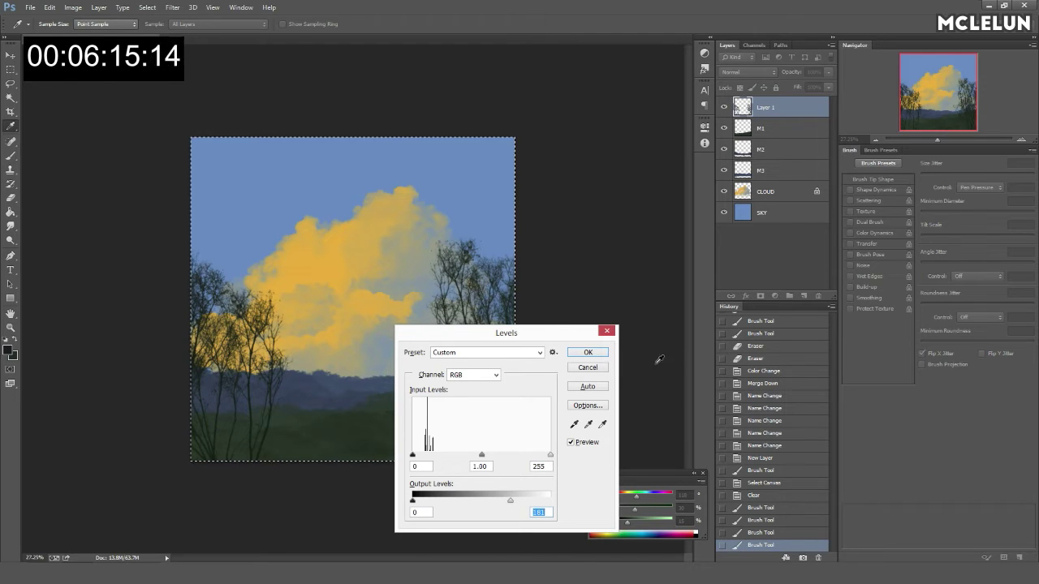
{"action": "key", "text": "Return"}
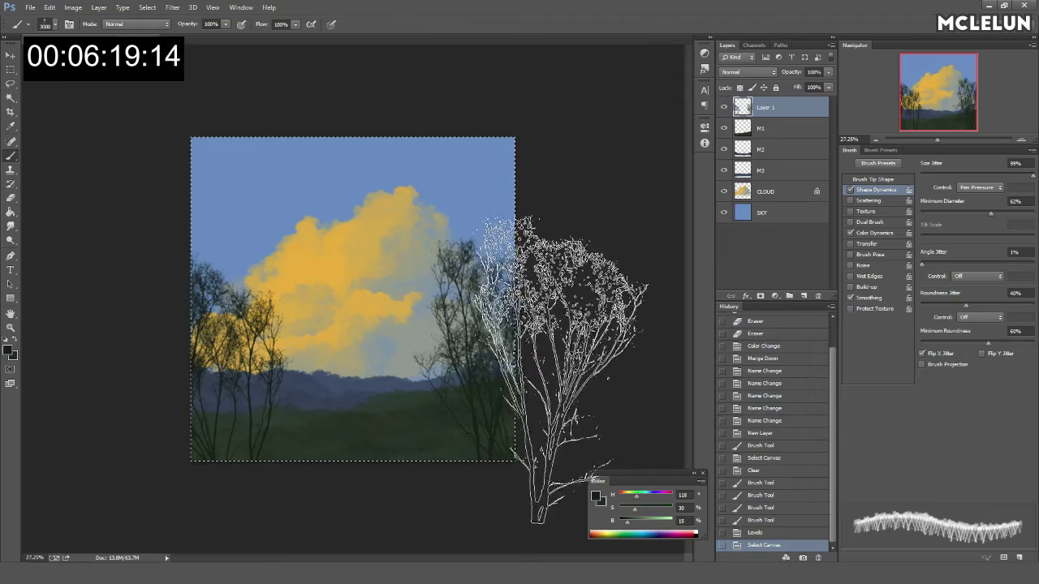
Step: Clear the tree layer and try several tree stamps on the right edge
{"action": "key", "text": "ctrl+a"}
{"action": "key", "text": "Delete"}
{"action": "left_click", "coordinate": [483, 365]}
{"action": "left_click", "coordinate": [504, 309]}
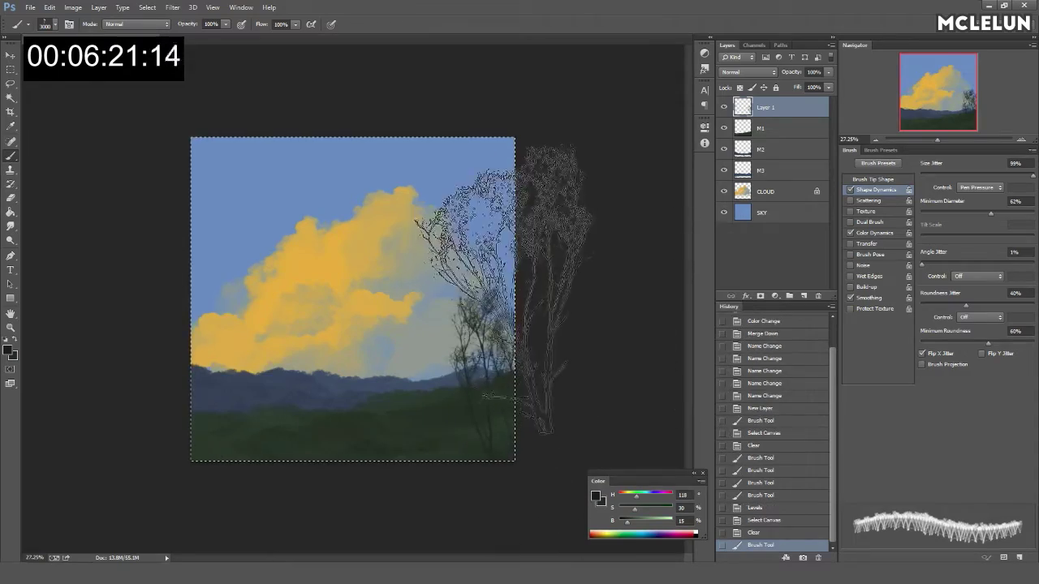
{"action": "left_click", "coordinate": [447, 324]}
{"action": "left_click", "coordinate": [455, 317]}
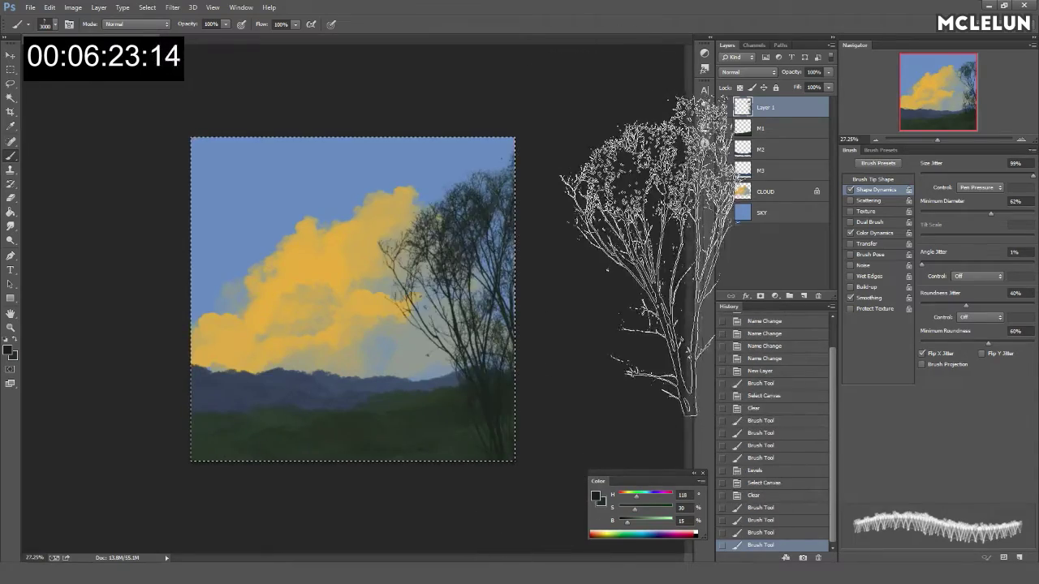
{"action": "key", "text": "ctrl+a"}
{"action": "key", "text": "Delete"}
{"action": "left_click", "coordinate": [535, 308]}
{"action": "left_click", "coordinate": [588, 426]}
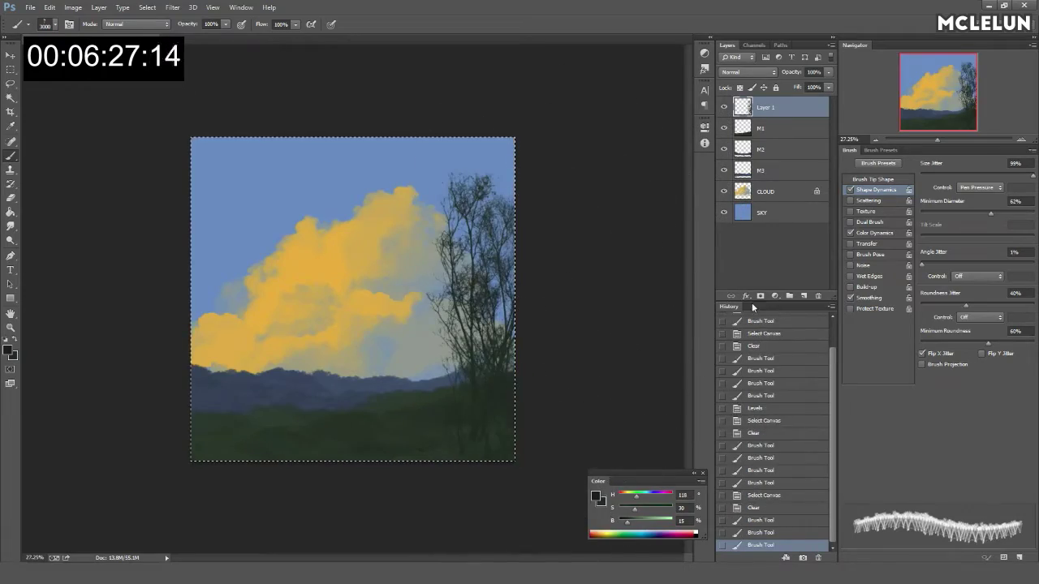
Step: Try left-edge and left-plus-right tree placements, clearing the layer after each
{"action": "key", "text": "ctrl+a"}
{"action": "key", "text": "Delete"}
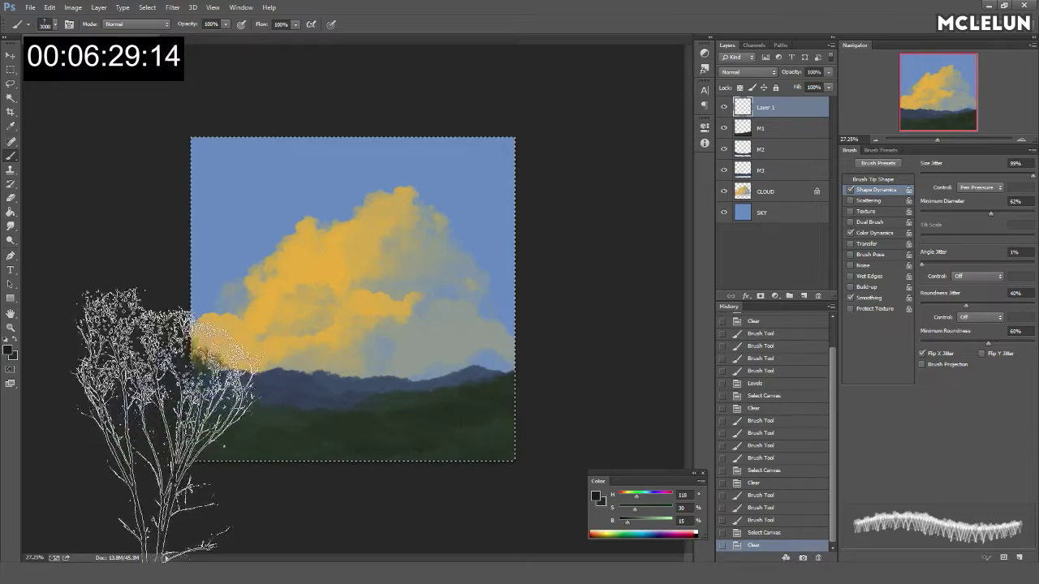
{"action": "left_click", "coordinate": [146, 398]}
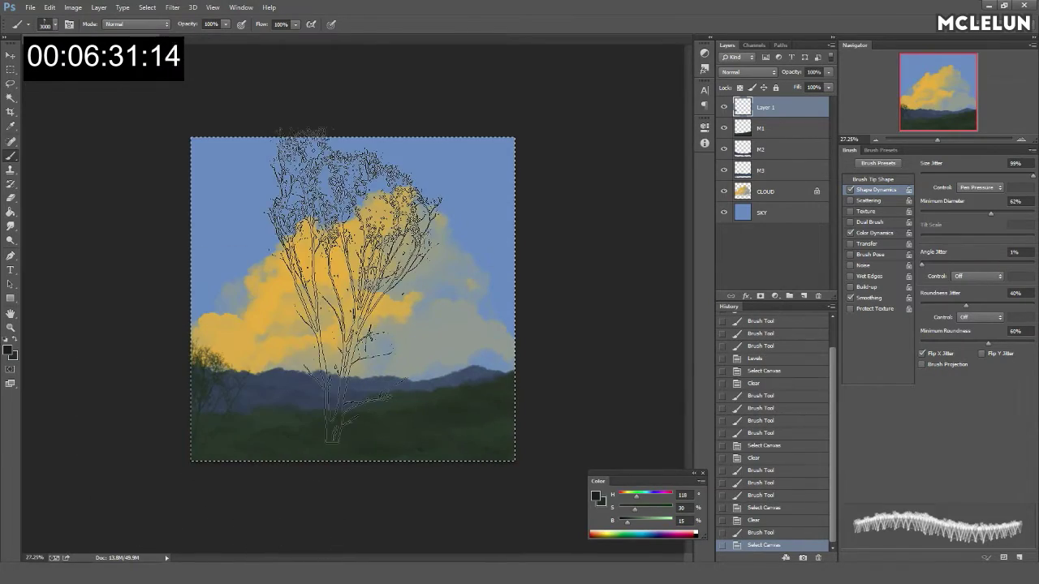
{"action": "key", "text": "ctrl+a"}
{"action": "key", "text": "Delete"}
{"action": "key", "text": "ctrl+d"}
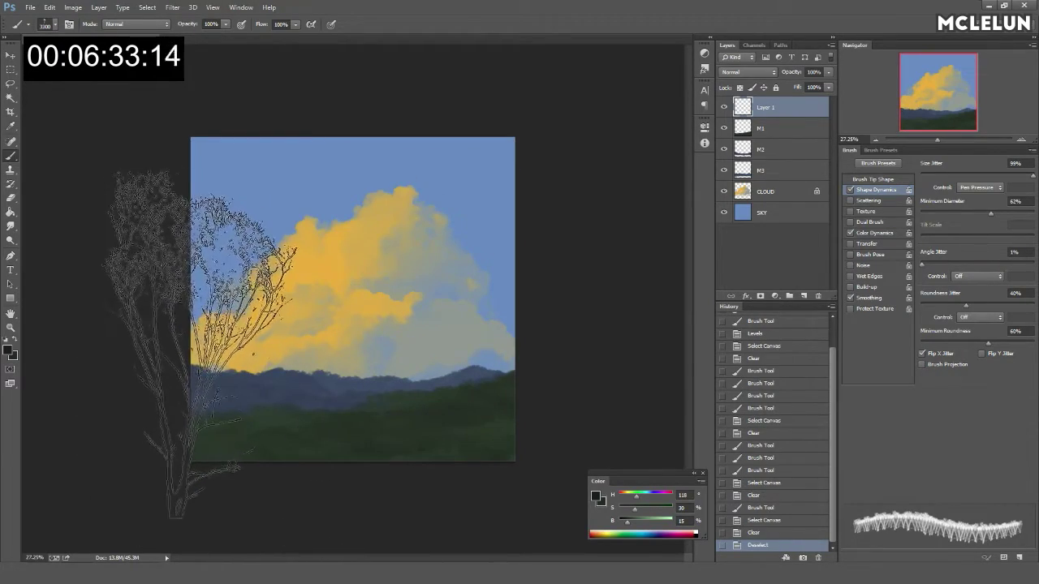
{"action": "left_click", "coordinate": [207, 333]}
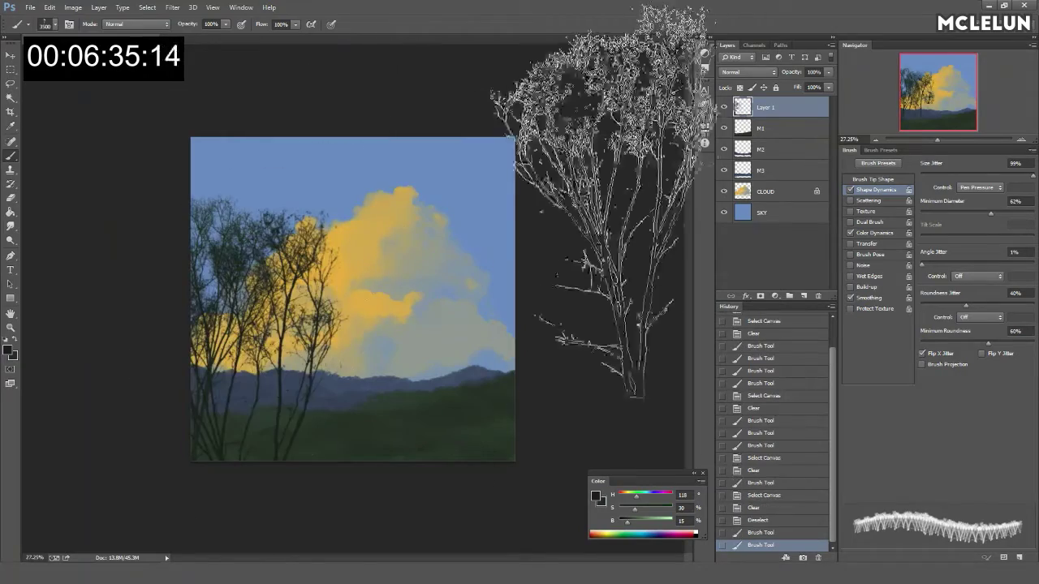
{"action": "left_click", "coordinate": [454, 349]}
{"action": "key", "text": "ctrl+a"}
{"action": "key", "text": "Delete"}
{"action": "key", "text": "Delete"}
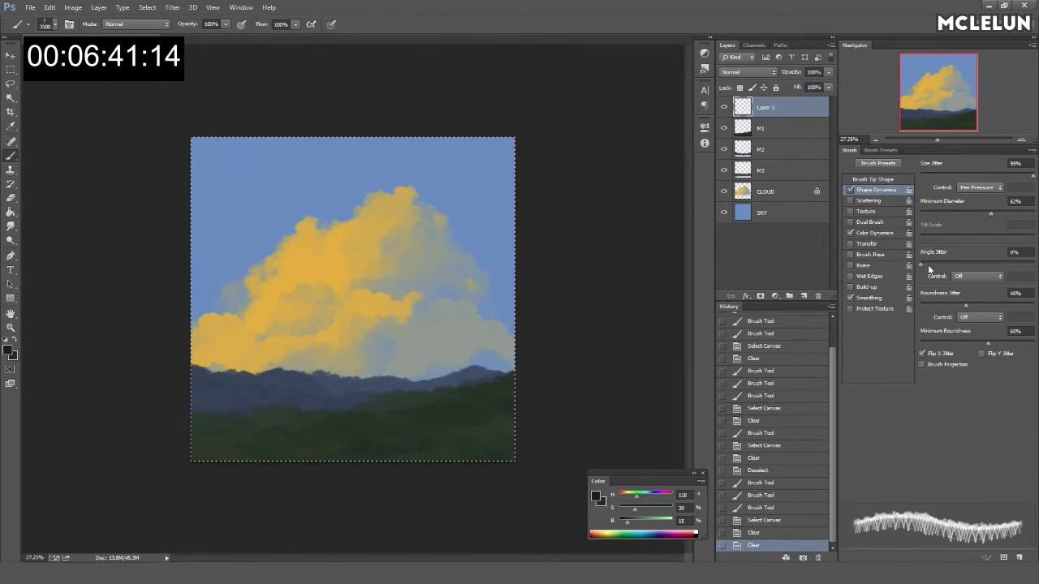
Step: Stamp trees on both the right and left sides, then clear them
{"action": "left_click", "coordinate": [536, 349]}
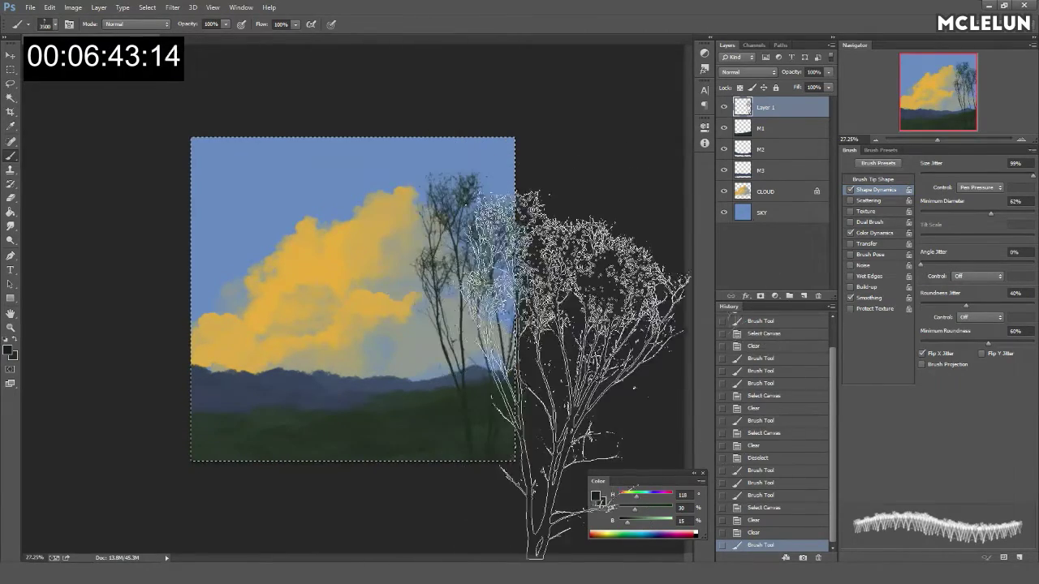
{"action": "left_click", "coordinate": [552, 341]}
{"action": "left_click", "coordinate": [223, 325]}
{"action": "left_click", "coordinate": [230, 463]}
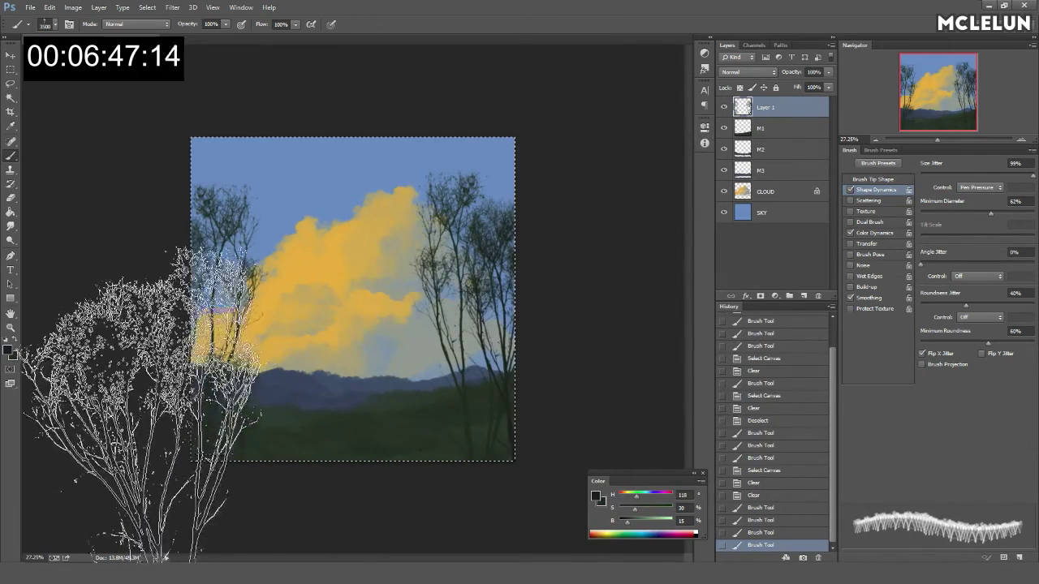
{"action": "left_click", "coordinate": [98, 422]}
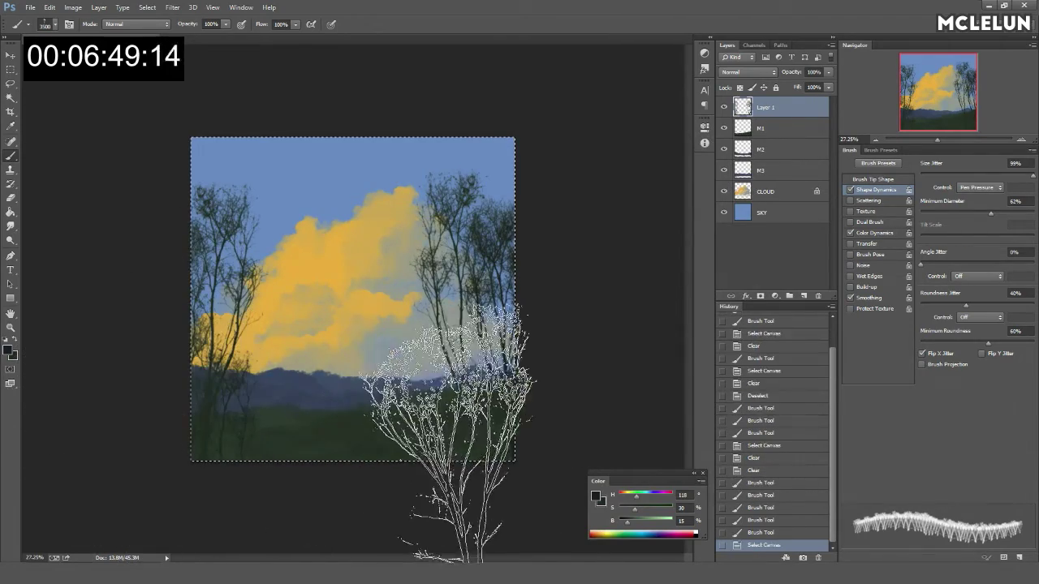
{"action": "key", "text": "ctrl+a"}
{"action": "key", "text": "Delete"}
Step: Test middle and right tree stamps, keeping one small cluster at the lower right
{"action": "left_click", "coordinate": [438, 341]}
{"action": "key", "text": "ctrl+z"}
{"action": "left_click", "coordinate": [442, 349]}
{"action": "left_click", "coordinate": [479, 358]}
{"action": "key", "text": "ctrl+z"}
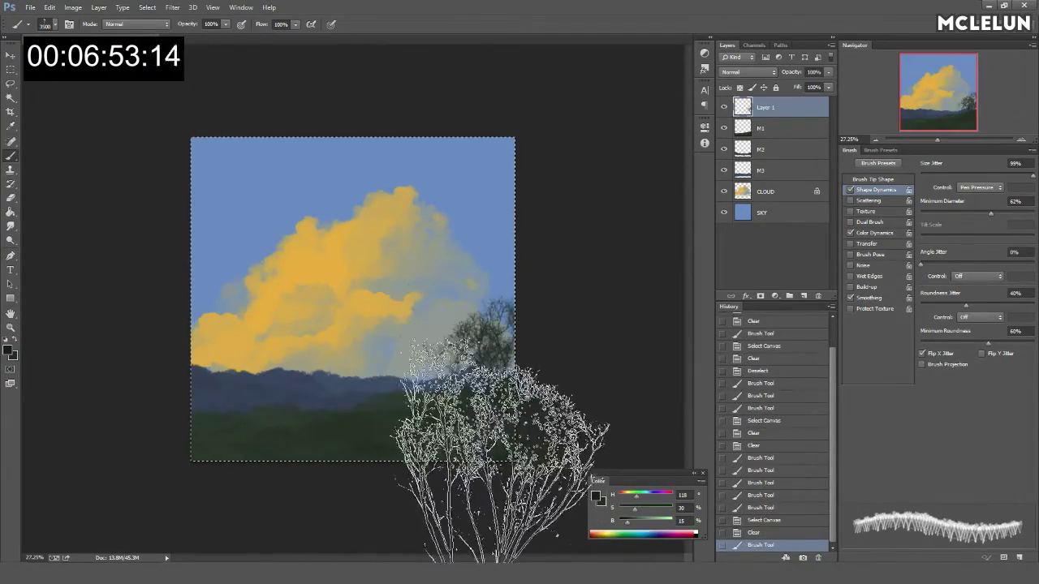
{"action": "left_click", "coordinate": [426, 382]}
{"action": "key", "text": "ctrl+alt+z"}
{"action": "key", "text": "ctrl+alt+z"}
{"action": "left_click", "coordinate": [438, 341]}
{"action": "left_click", "coordinate": [246, 359]}
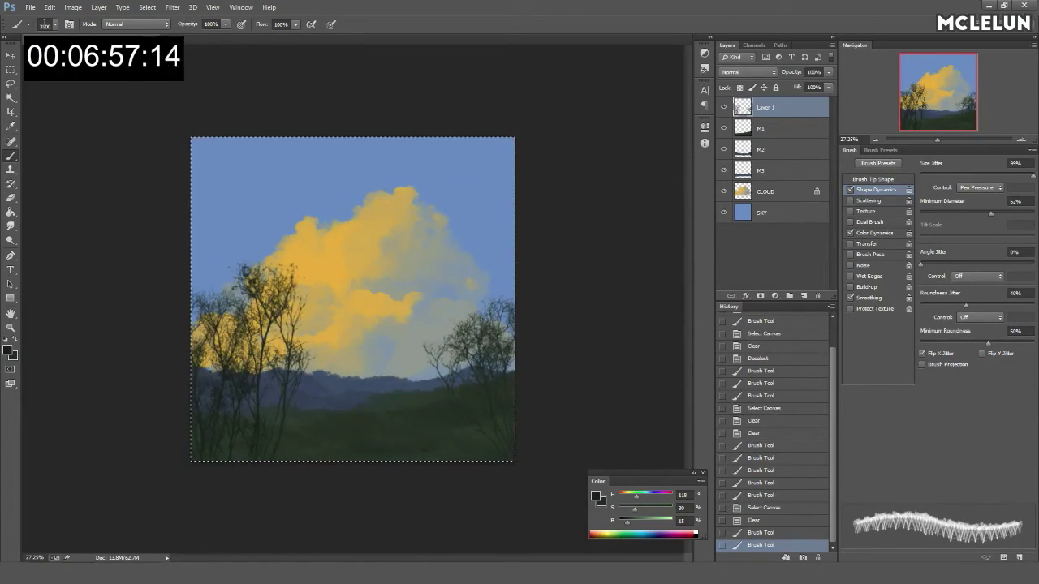
{"action": "key", "text": "ctrl+z"}
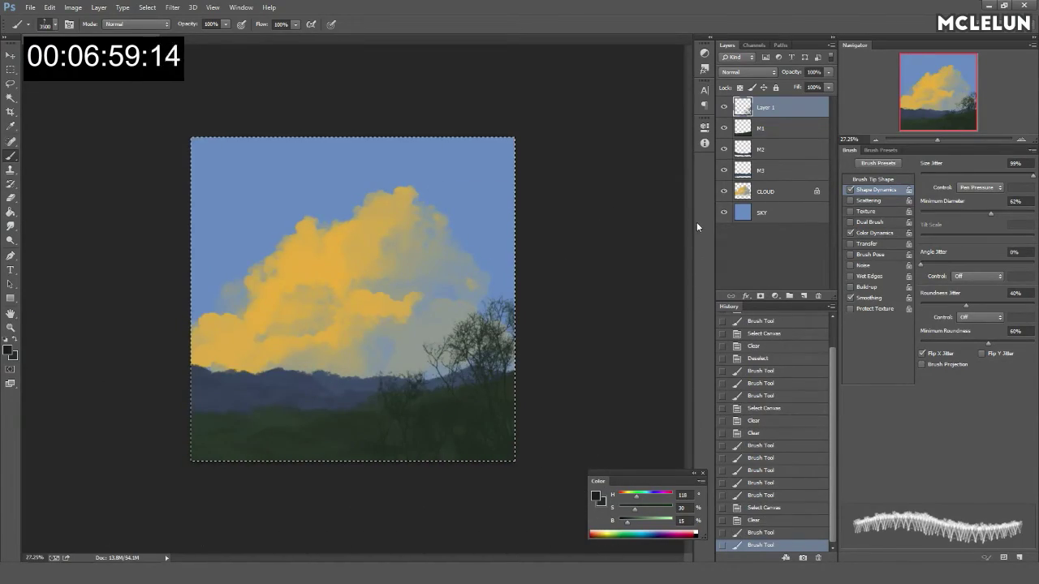
Step: Mute the lower-right trees with a Levels adjustment, output white set to 165
{"action": "key", "text": "ctrl+l"}
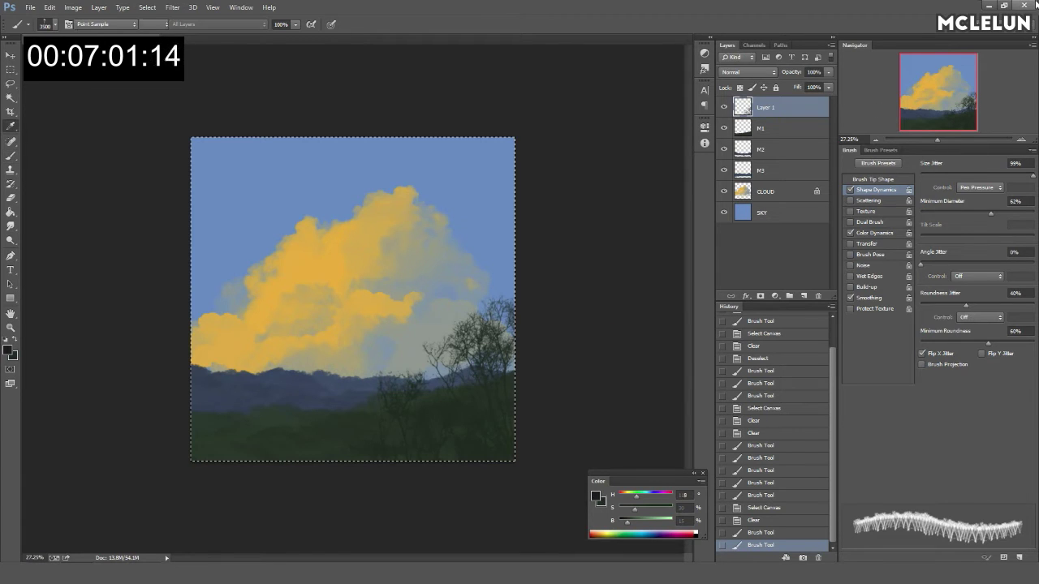
{"action": "left_click_drag", "start_coordinate": [544, 334], "coordinate": [618, 96]}
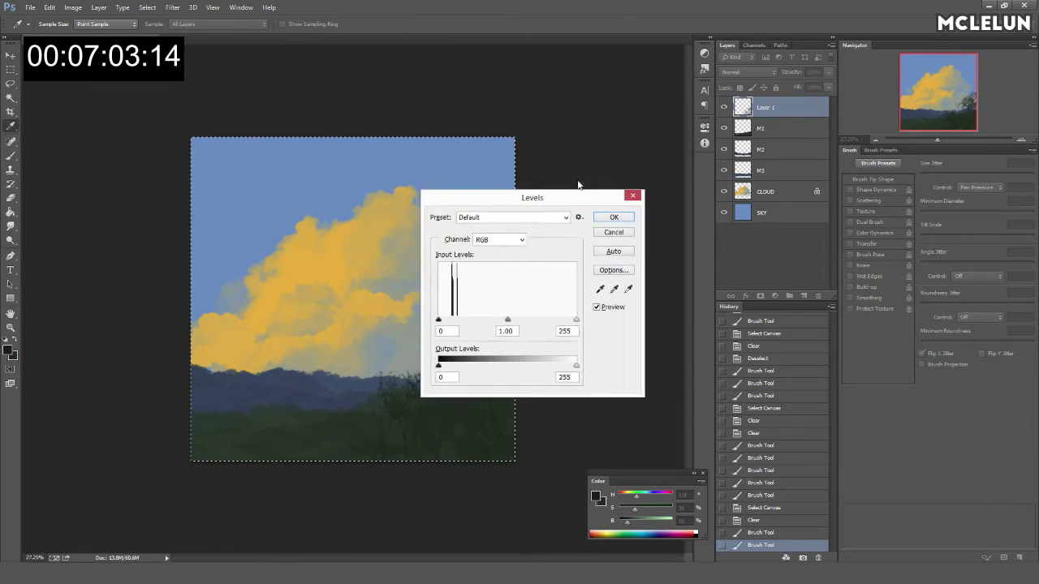
{"action": "left_click_drag", "start_coordinate": [620, 265], "coordinate": [575, 266]}
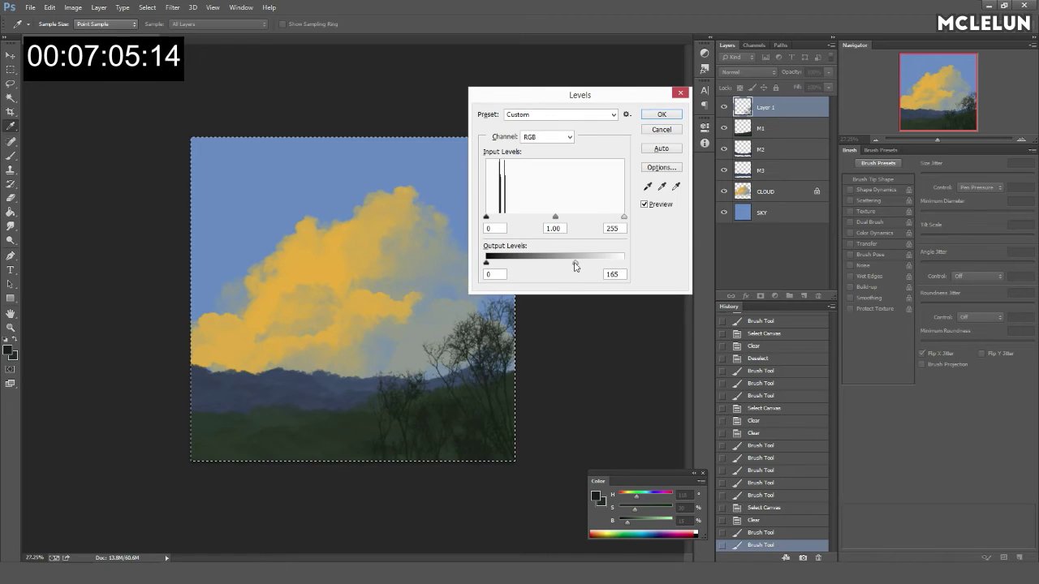
{"action": "left_click", "coordinate": [661, 115]}
Step: Rename Layer 1 to TREE and clear the canvas selection
{"action": "double_click", "coordinate": [768, 107]}
{"action": "type", "text": "TREE"}
{"action": "key", "text": "Return"}
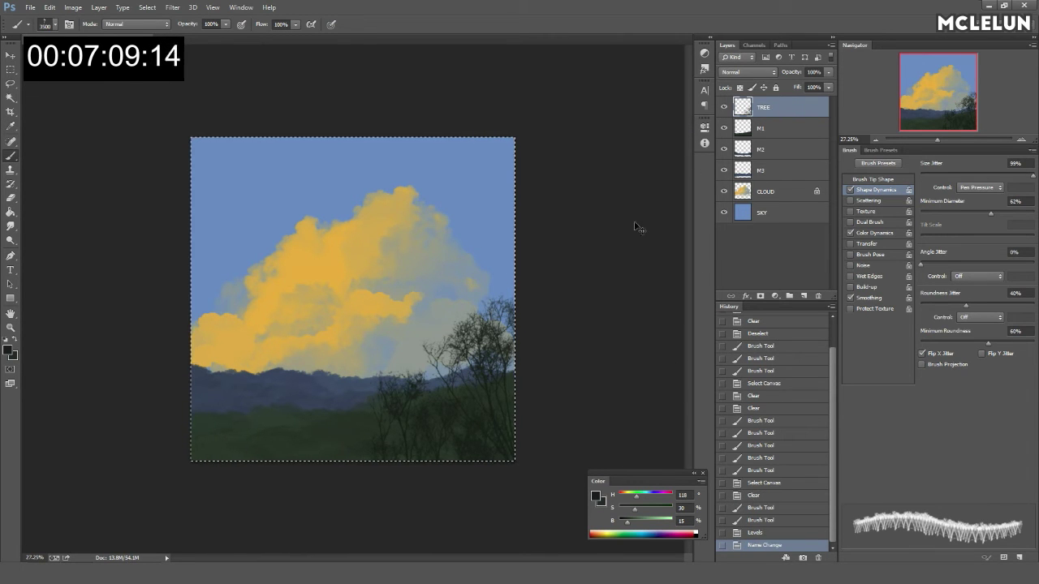
{"action": "key", "text": "ctrl+d"}
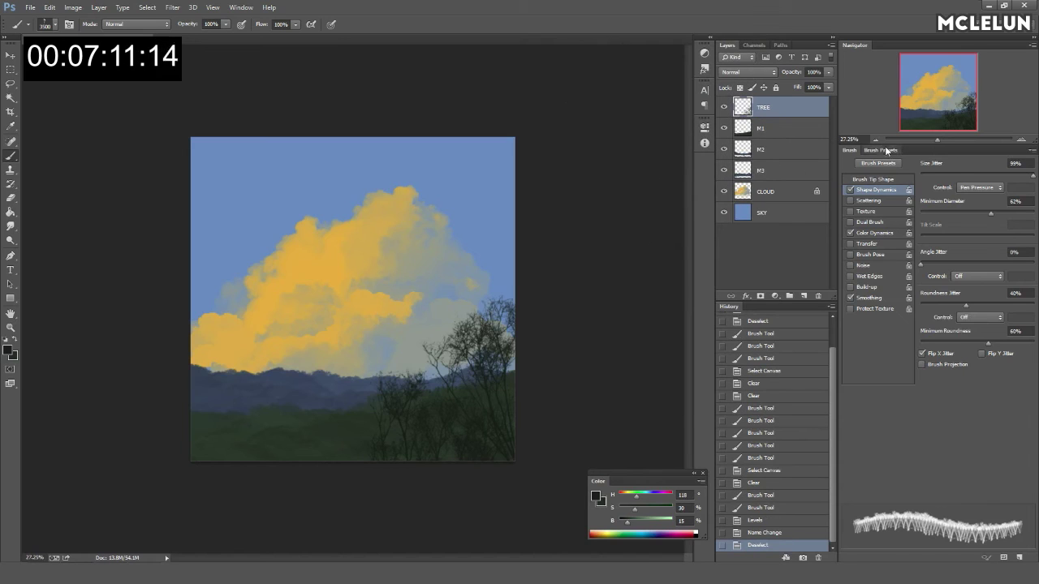
Step: Pick a smaller tree brush preset and stamp dark trees along the lower-left bottom
{"action": "left_click", "coordinate": [884, 150]}
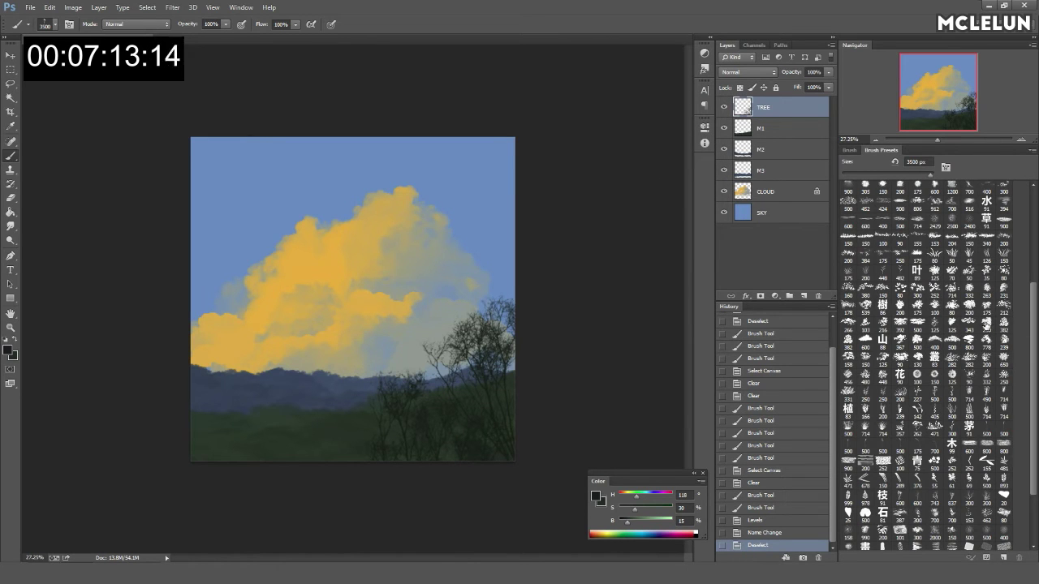
{"action": "type", "text": "500"}
{"action": "left_click", "coordinate": [915, 345]}
{"action": "mouse_move", "coordinate": [232, 440]}
{"action": "left_mouse_down"}
{"action": "mouse_move", "coordinate": [255, 492]}
{"action": "mouse_move", "coordinate": [238, 466]}
{"action": "left_mouse_up"}
{"action": "left_click", "coordinate": [252, 467]}
{"action": "left_click", "coordinate": [278, 470]}
{"action": "left_click", "coordinate": [309, 476]}
{"action": "left_click", "coordinate": [357, 479]}
Step: Continue stamping dark tree silhouettes along the bottom toward the right
{"action": "left_click", "coordinate": [405, 481]}
{"action": "left_click", "coordinate": [450, 482]}
{"action": "left_click", "coordinate": [487, 466]}
{"action": "left_click", "coordinate": [431, 486]}
{"action": "left_click", "coordinate": [498, 457]}
{"action": "left_click", "coordinate": [520, 430]}
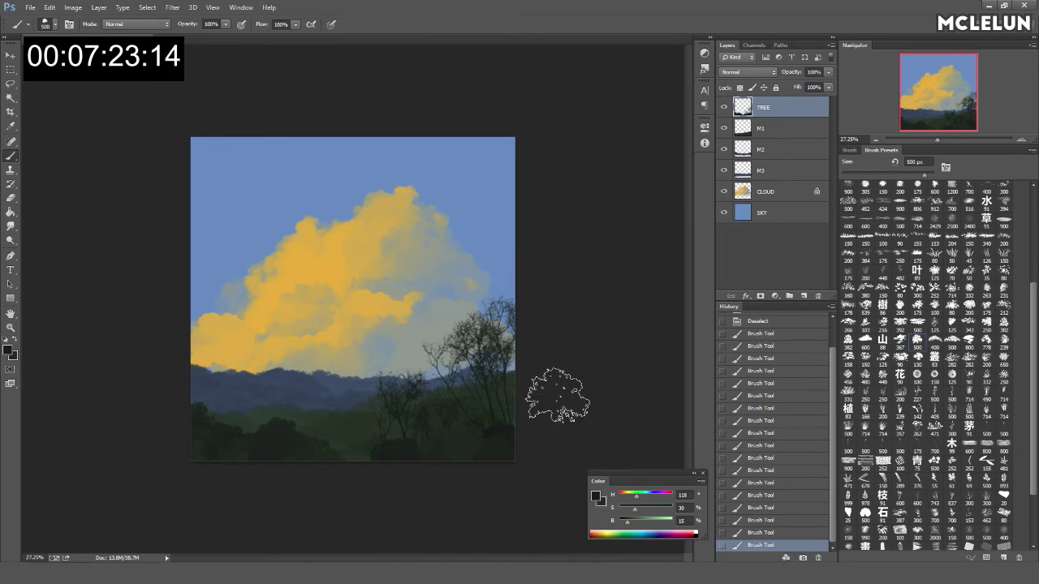
Step: Sample dark blues from the painting and preview Levels with output white at 220
{"action": "left_click", "coordinate": [526, 396], "text": "alt"}
{"action": "left_click", "coordinate": [495, 424], "text": "alt"}
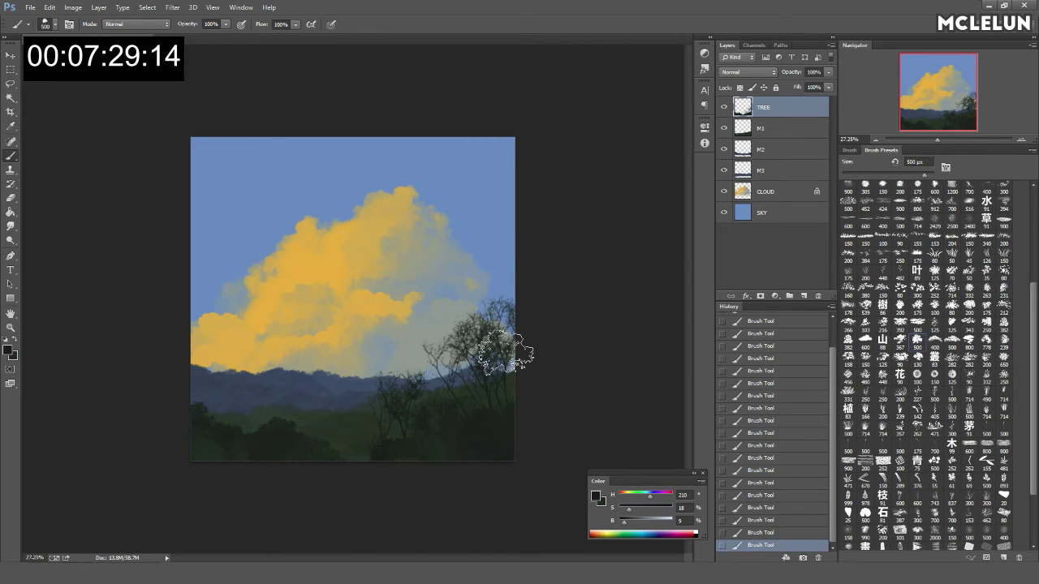
{"action": "key", "text": "ctrl+l"}
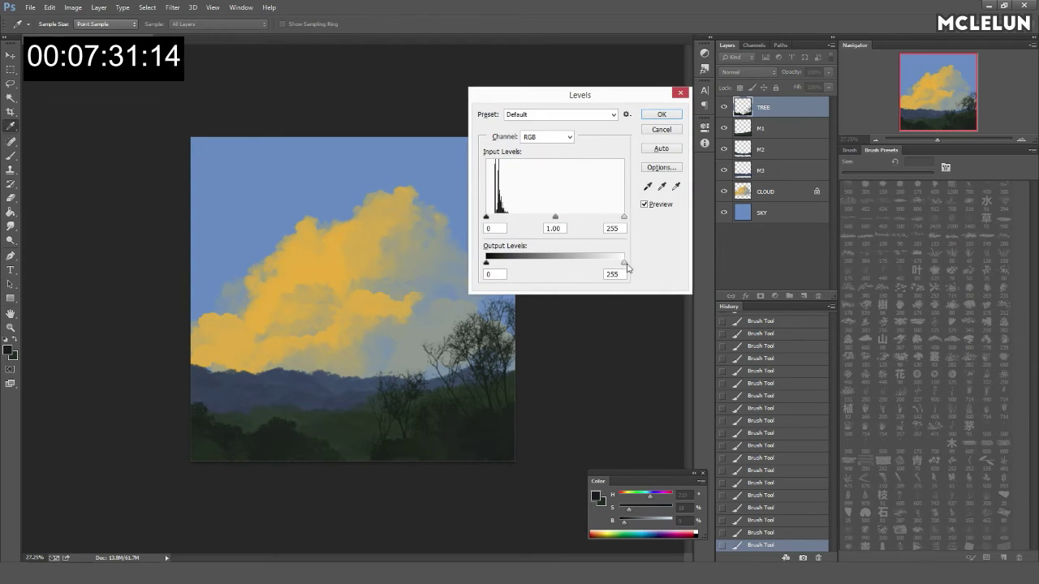
Step: Apply the trees' Levels adjustment and stamp tree silhouettes at the lower left
{"action": "left_click", "coordinate": [677, 114]}
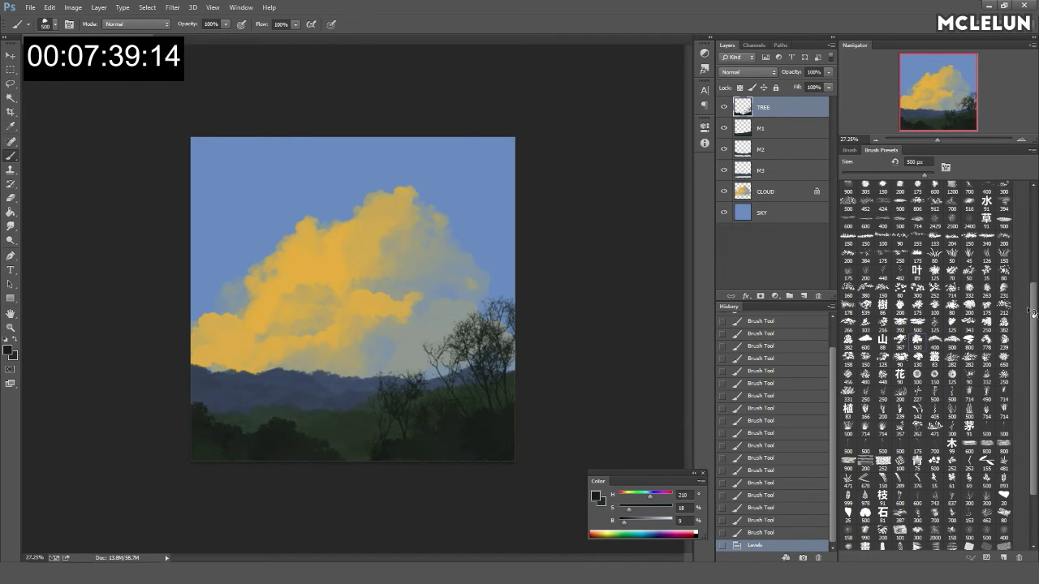
{"action": "scroll", "coordinate": [943, 488], "scroll_direction": "down", "scroll_amount": 2}
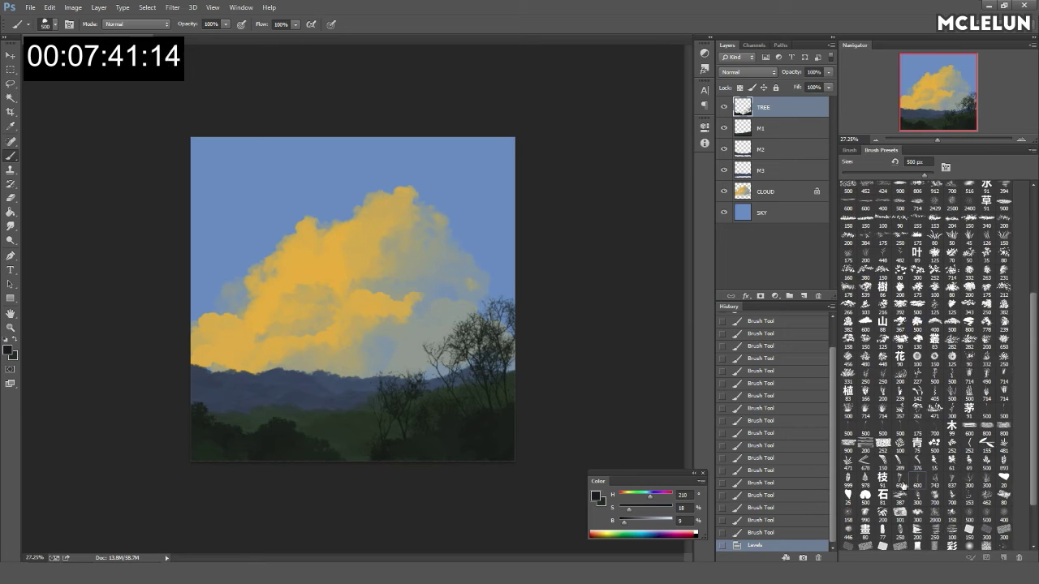
{"action": "left_click", "coordinate": [238, 435]}
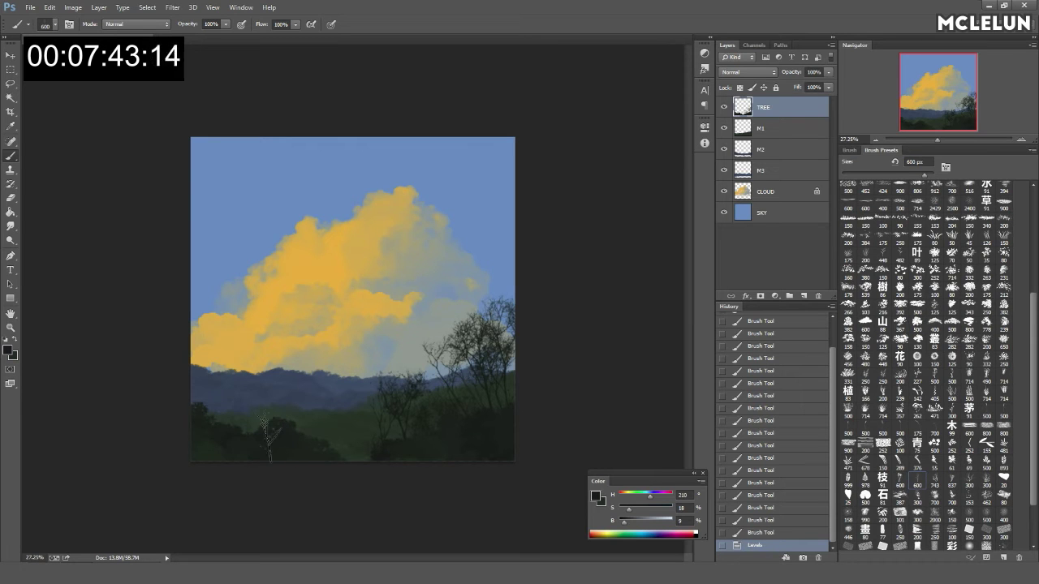
{"action": "key", "text": "bracketright"}
{"action": "key", "text": "bracketright"}
{"action": "key", "text": "bracketright"}
{"action": "left_click", "coordinate": [221, 447]}
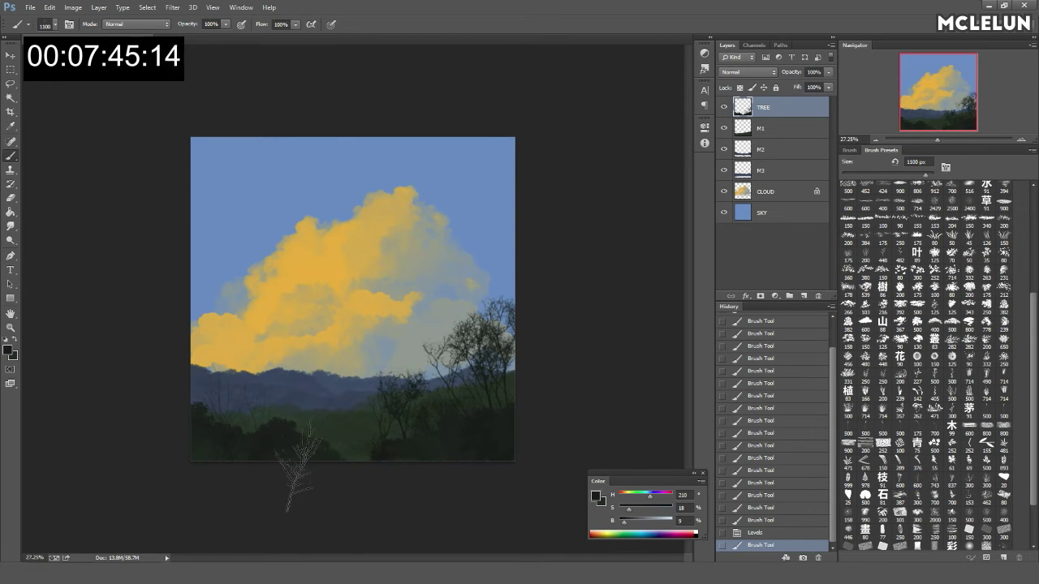
{"action": "left_click", "coordinate": [435, 438]}
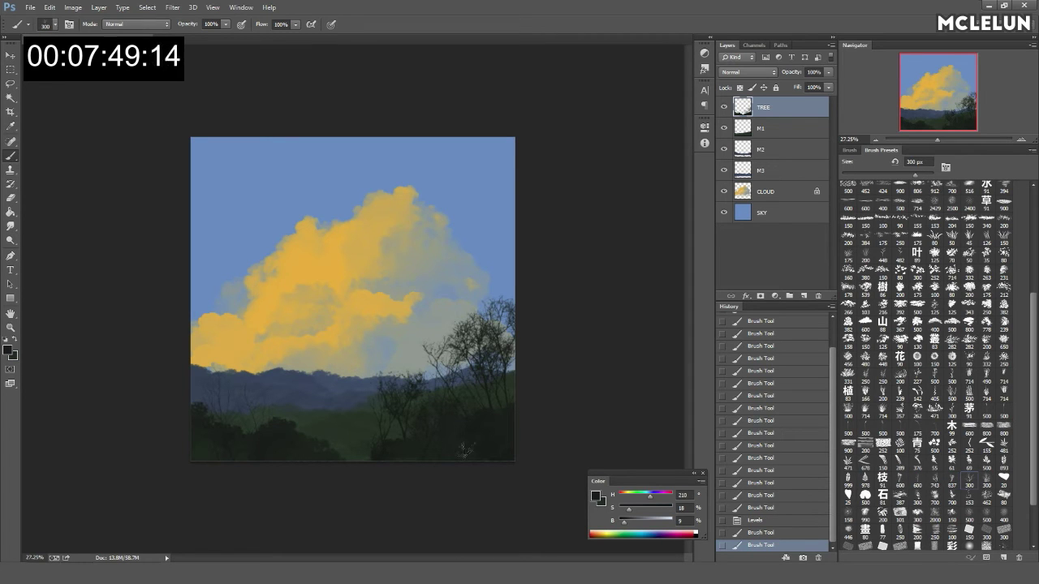
Step: Enlarge the brush, switch tree presets, and stamp more trees along the bottom
{"action": "key", "text": "bracketright"}
{"action": "key", "text": "bracketright"}
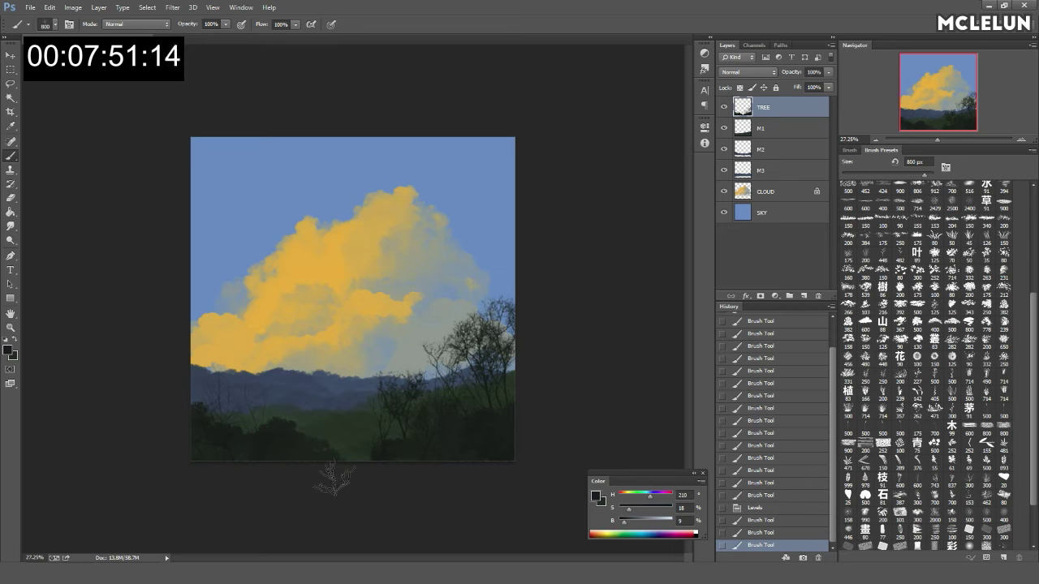
{"action": "left_click", "coordinate": [219, 455]}
{"action": "left_click", "coordinate": [406, 440]}
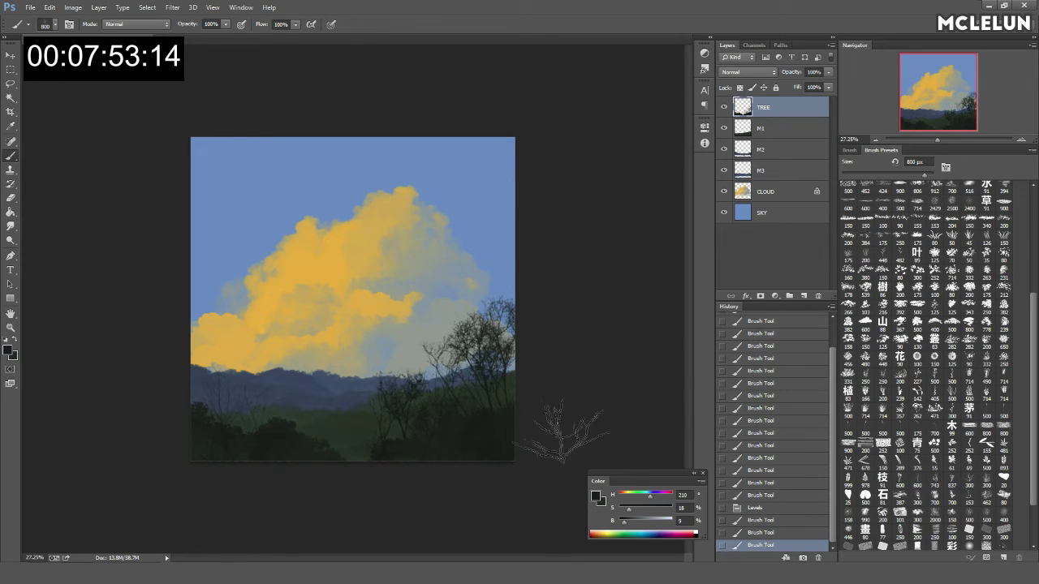
{"action": "left_click", "coordinate": [236, 404]}
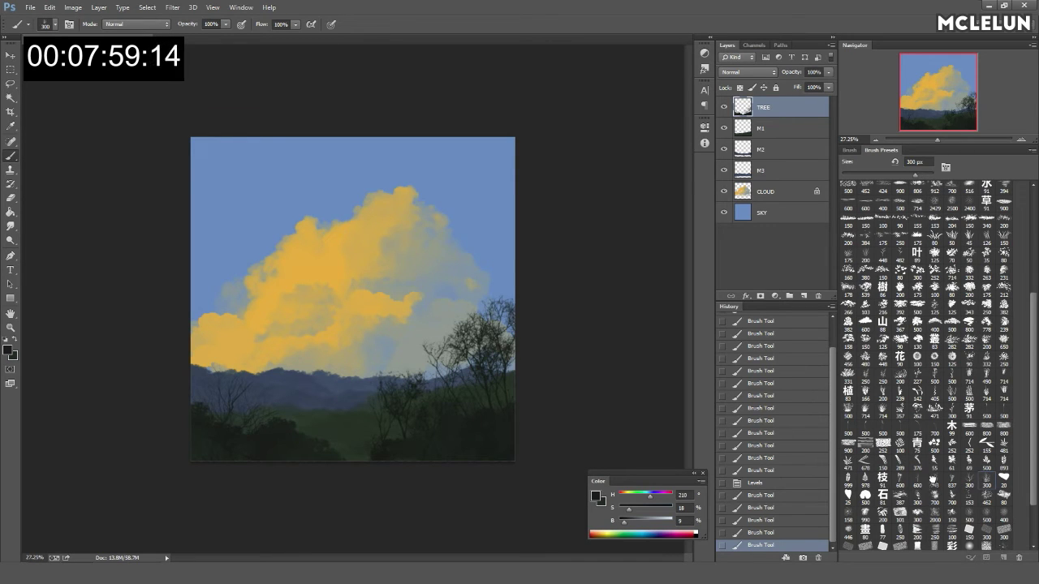
{"action": "left_click", "coordinate": [933, 478]}
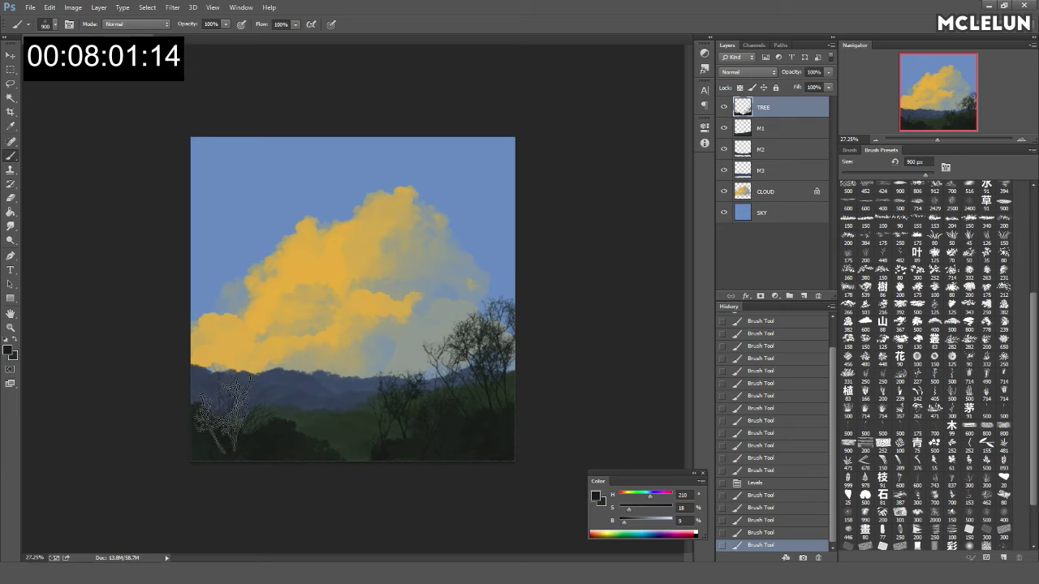
{"action": "left_click", "coordinate": [216, 447]}
{"action": "key", "text": "bracketright"}
{"action": "key", "text": "bracketright"}
{"action": "key", "text": "bracketright"}
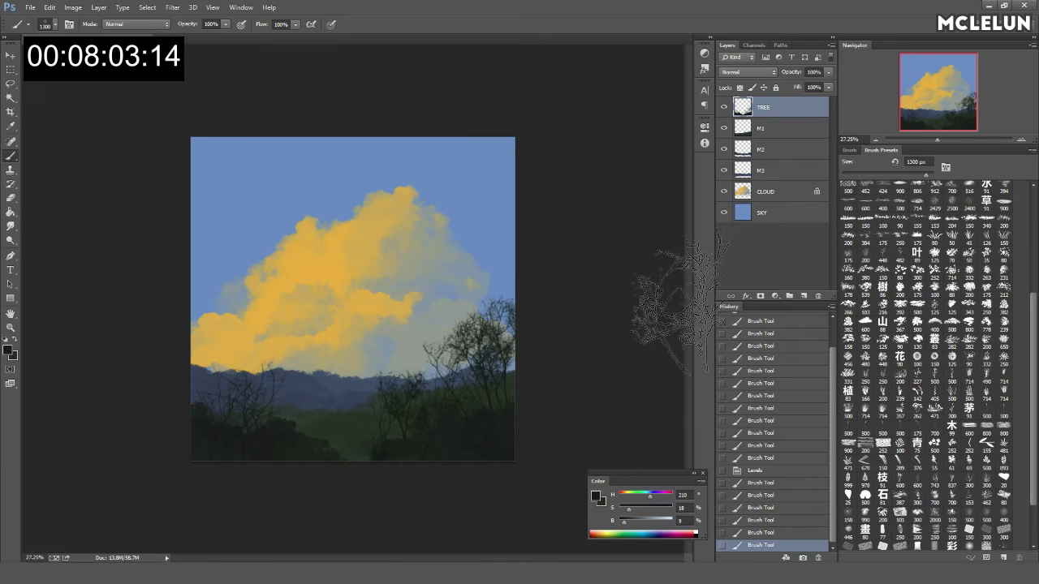
Step: Set the painting colour to a dark blue-grey with HSB brightness 44
{"action": "left_click_drag", "start_coordinate": [941, 139], "coordinate": [944, 136]}
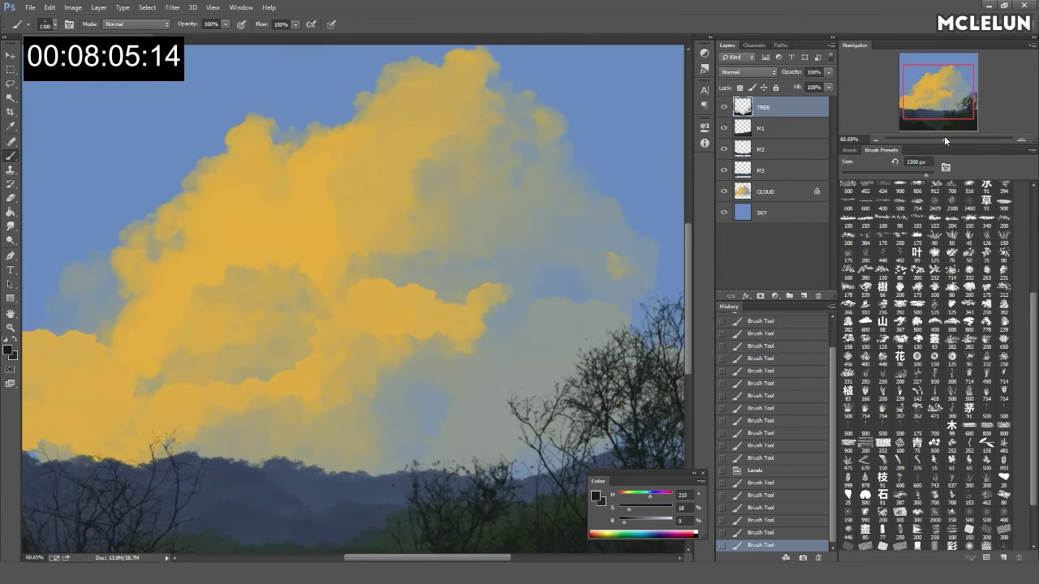
{"action": "mouse_move", "coordinate": [931, 99]}
{"action": "left_mouse_down"}
{"action": "mouse_move", "coordinate": [927, 89]}
{"action": "mouse_move", "coordinate": [936, 116]}
{"action": "left_mouse_up"}
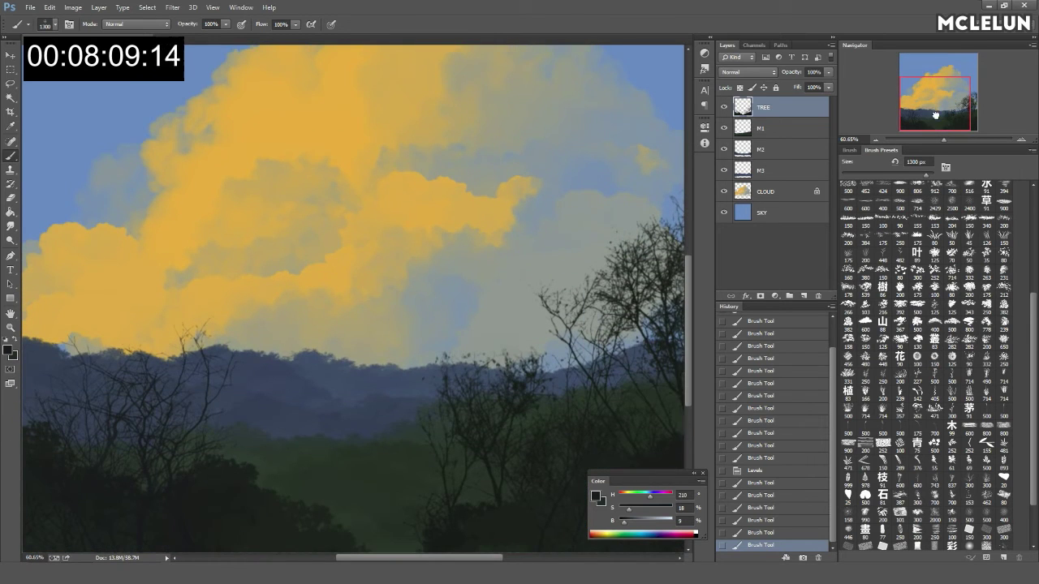
{"action": "left_click_drag", "start_coordinate": [1037, 355], "coordinate": [1028, 216]}
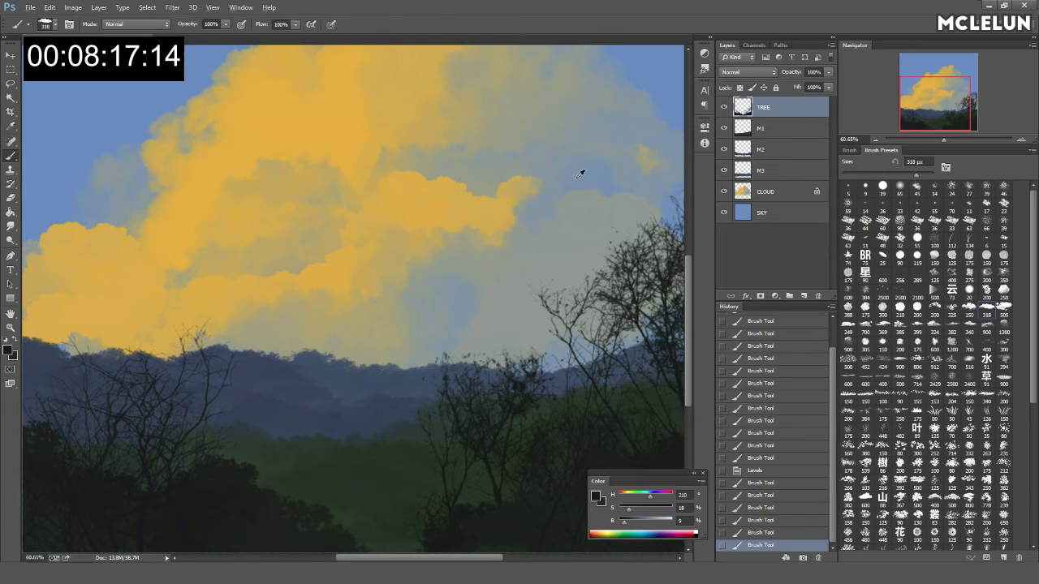
{"action": "left_click_drag", "start_coordinate": [652, 526], "coordinate": [641, 526]}
{"action": "left_click_drag", "start_coordinate": [557, 213], "coordinate": [472, 254]}
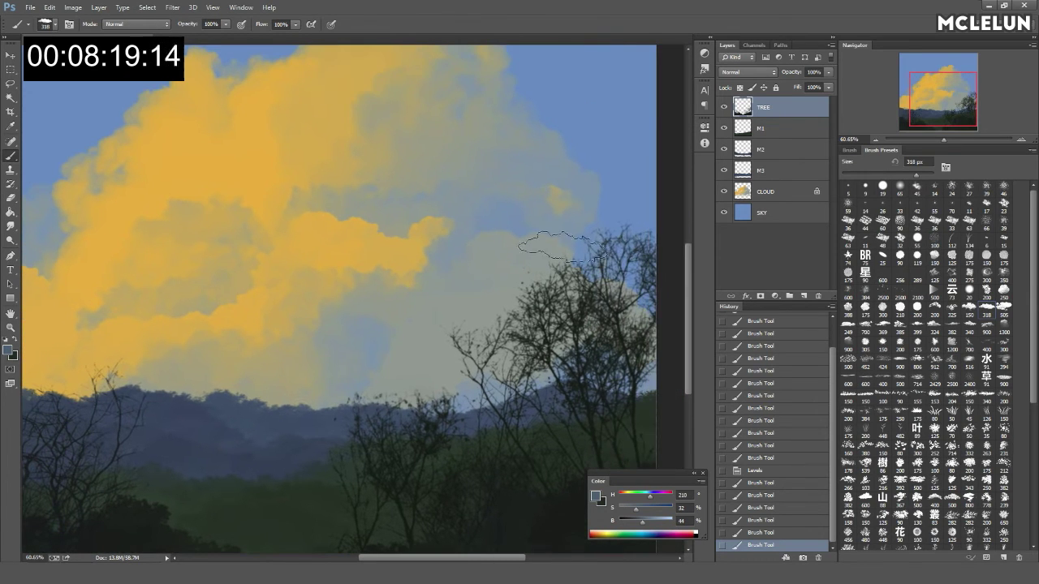
{"action": "left_click", "coordinate": [780, 194]}
Step: Add the C0 layer, paint a trial dark cloud streak, then clear it
{"action": "left_click", "coordinate": [803, 295]}
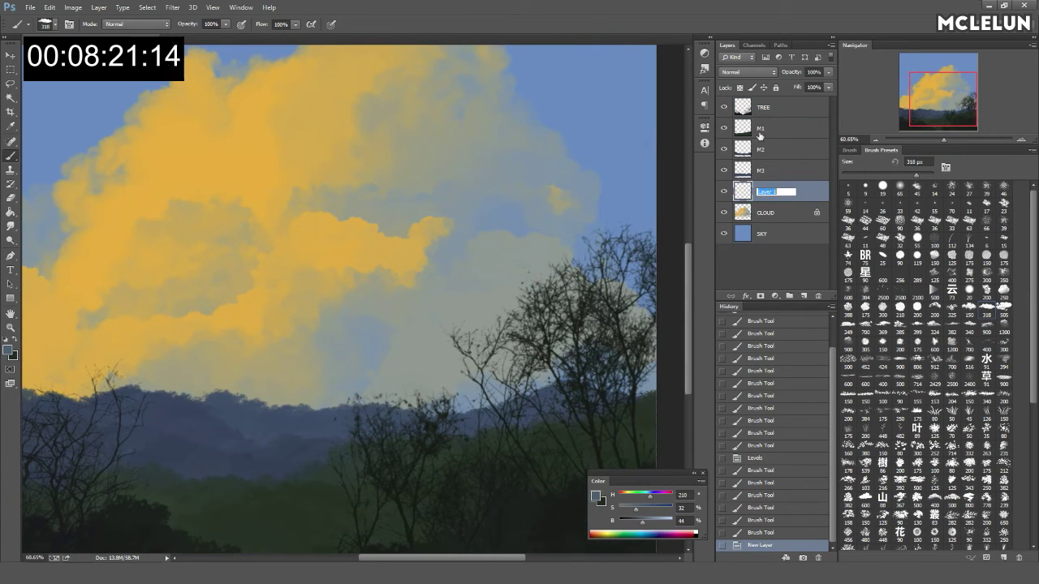
{"action": "left_click", "coordinate": [510, 198]}
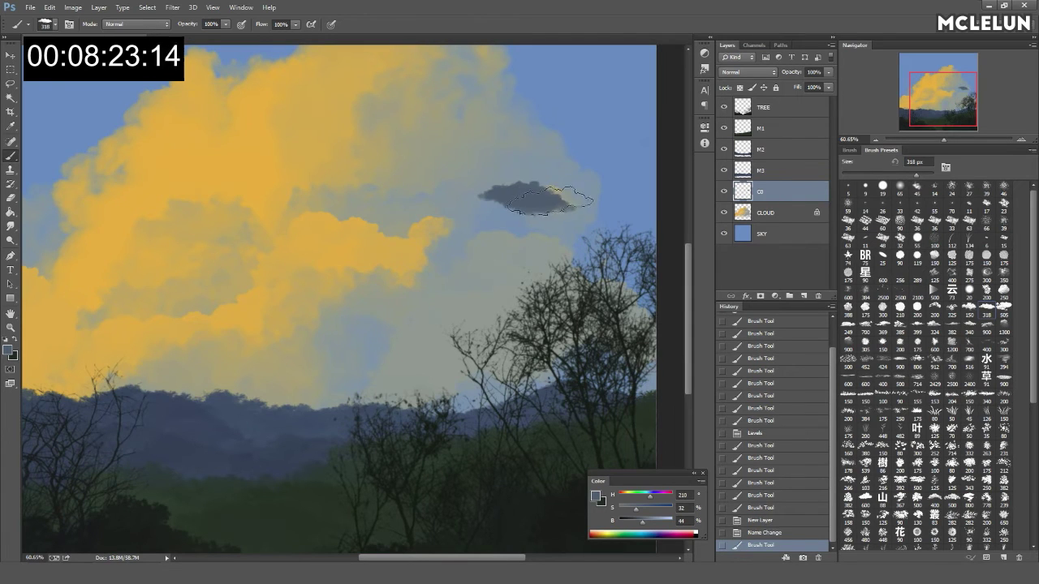
{"action": "left_click_drag", "start_coordinate": [579, 186], "coordinate": [528, 202]}
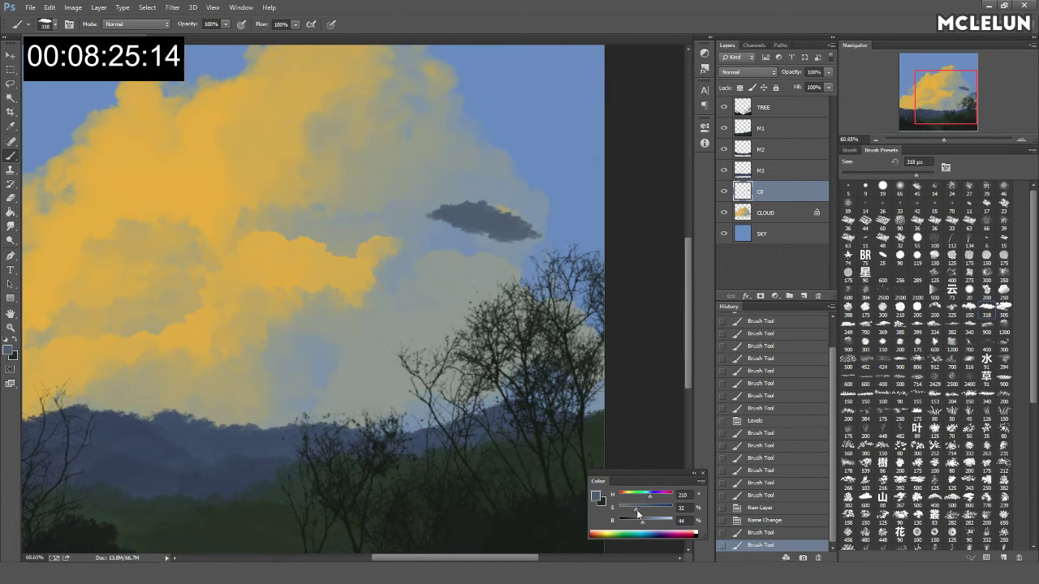
{"action": "key", "text": "ctrl+a"}
{"action": "key", "text": "Delete"}
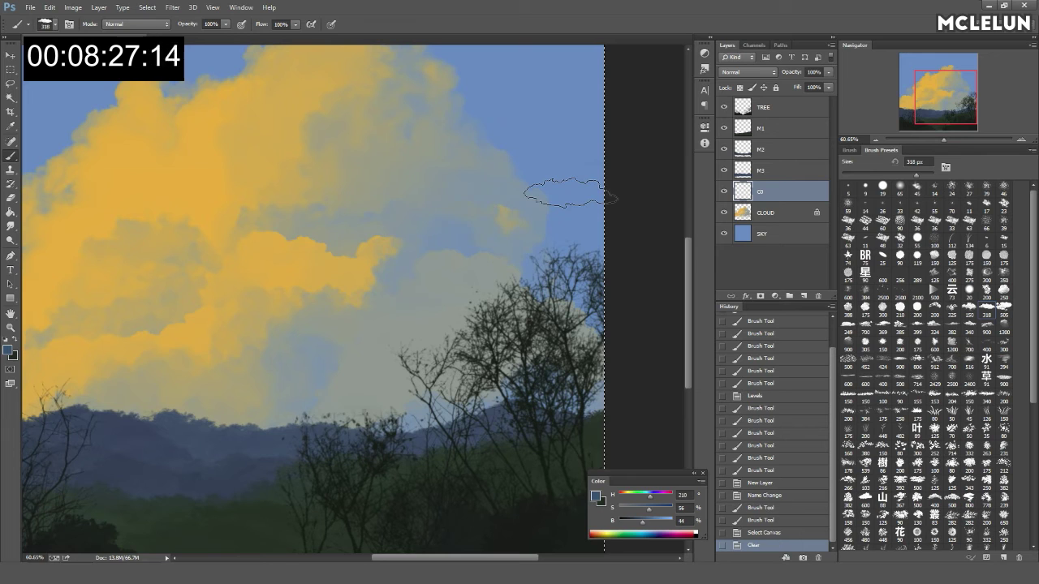
{"action": "key", "text": "ctrl+d"}
Step: Paint three small dark blue cloud streaks in the sky, trimming with the eraser
{"action": "left_click_drag", "start_coordinate": [452, 220], "coordinate": [515, 244]}
{"action": "left_click", "coordinate": [503, 226]}
{"action": "left_click", "coordinate": [471, 226]}
{"action": "key", "text": "e"}
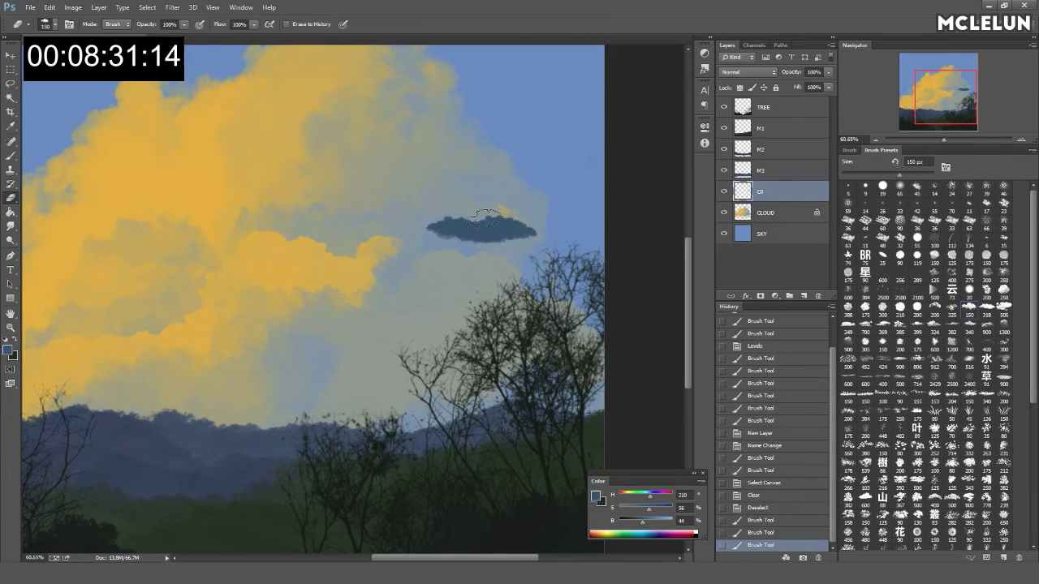
{"action": "key", "text": "b"}
{"action": "left_click_drag", "start_coordinate": [449, 214], "coordinate": [410, 224]}
{"action": "left_click", "coordinate": [572, 210]}
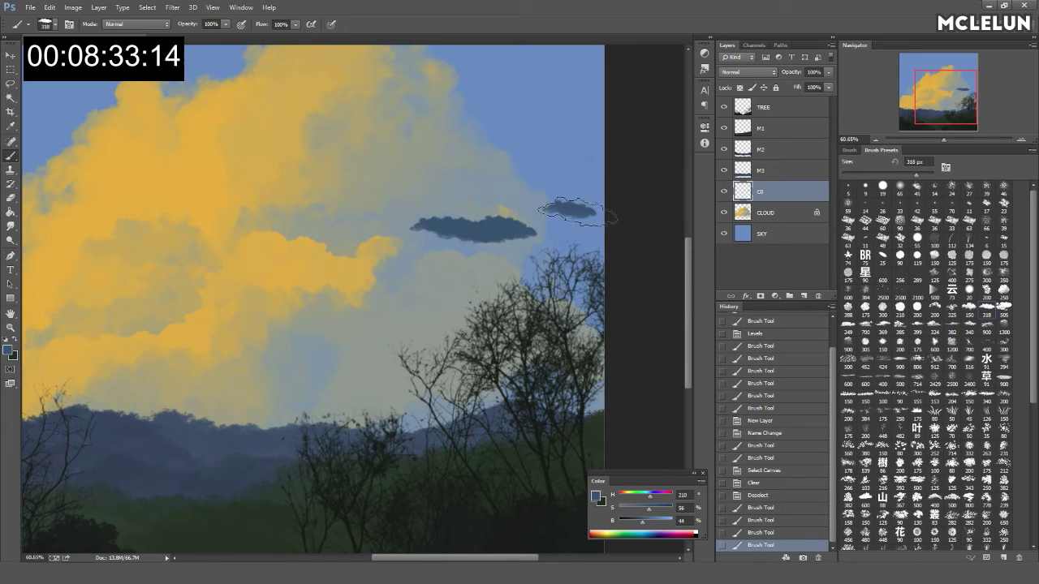
{"action": "left_click", "coordinate": [364, 229]}
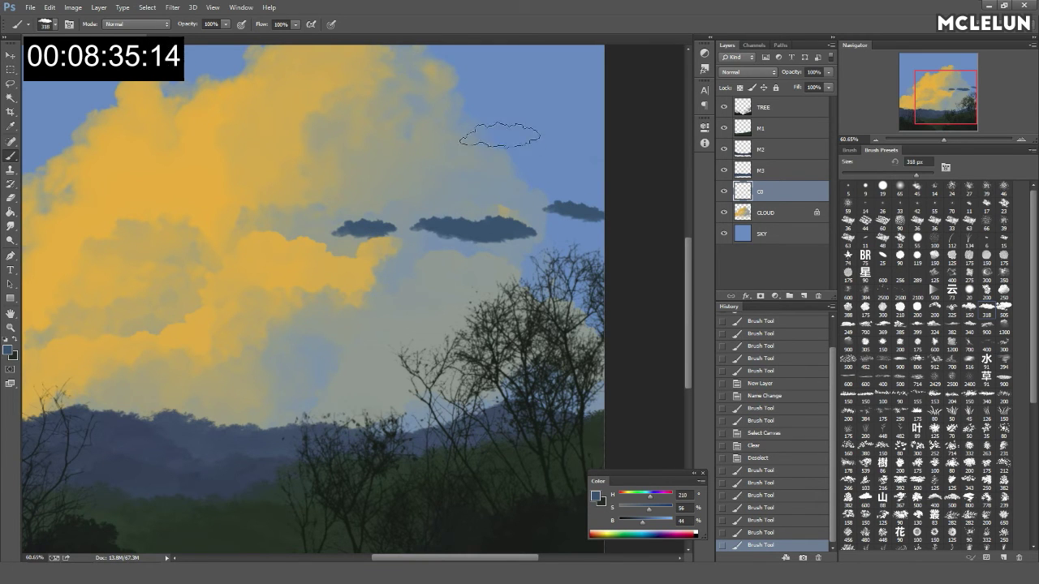
{"action": "left_click", "coordinate": [558, 210]}
Step: Duplicate the SKY layer and move the copy above C0
{"action": "left_click", "coordinate": [774, 232]}
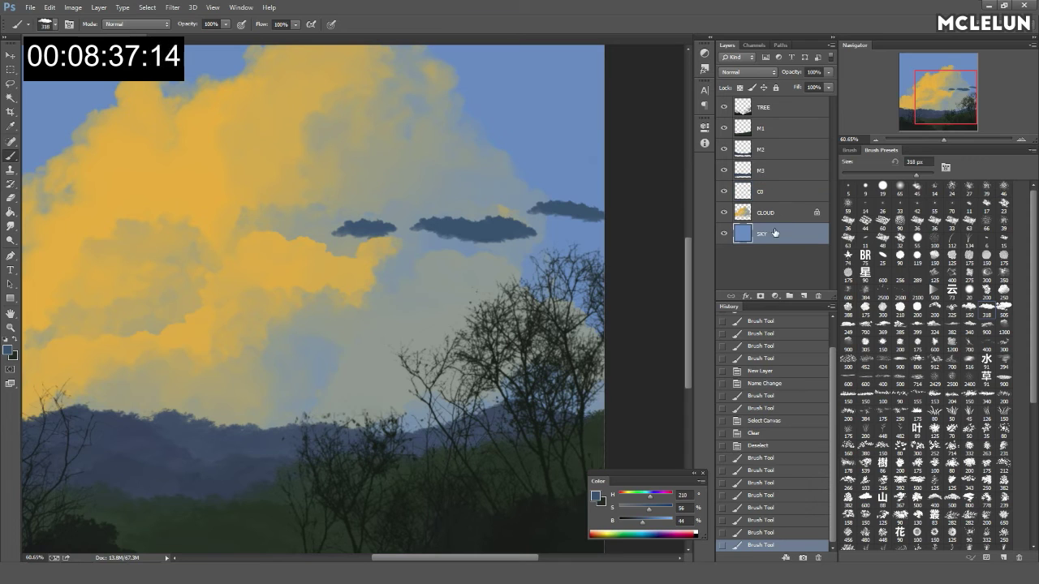
{"action": "left_click_drag", "start_coordinate": [780, 236], "coordinate": [803, 295]}
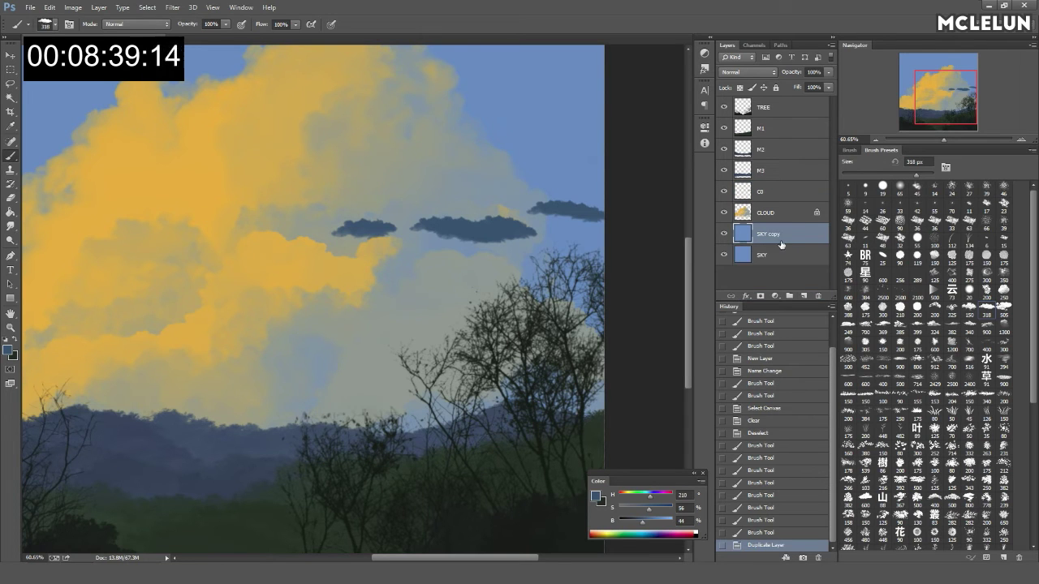
{"action": "left_click_drag", "start_coordinate": [784, 241], "coordinate": [799, 181]}
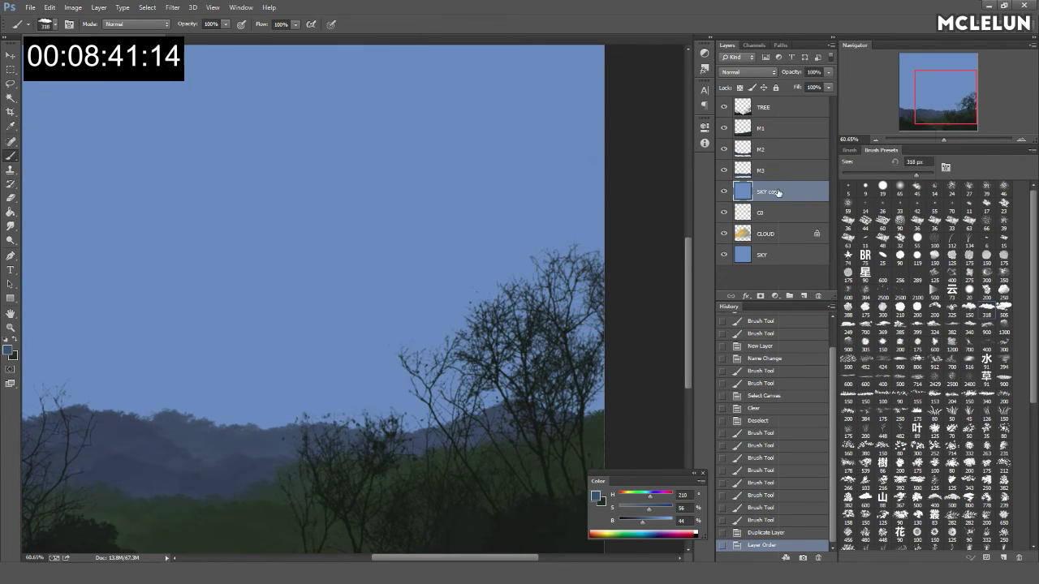
Step: Clip the SKY copy to C0 at 56% fill and merge it down
{"action": "right_click", "coordinate": [778, 192]}
{"action": "left_click", "coordinate": [849, 263]}
{"action": "left_click", "coordinate": [829, 87]}
{"action": "left_click_drag", "start_coordinate": [829, 98], "coordinate": [806, 98]}
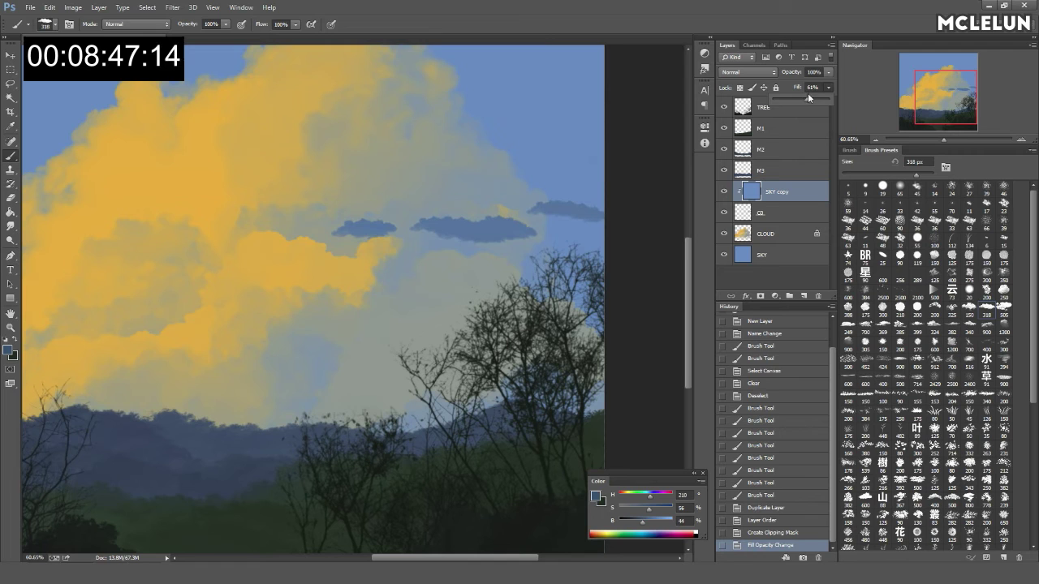
{"action": "key", "text": "ctrl+e"}
Step: Scale the cloud streaks to about 85% and darken the right streak's tail
{"action": "key", "text": "ctrl+t"}
{"action": "left_click_drag", "start_coordinate": [607, 199], "coordinate": [564, 216]}
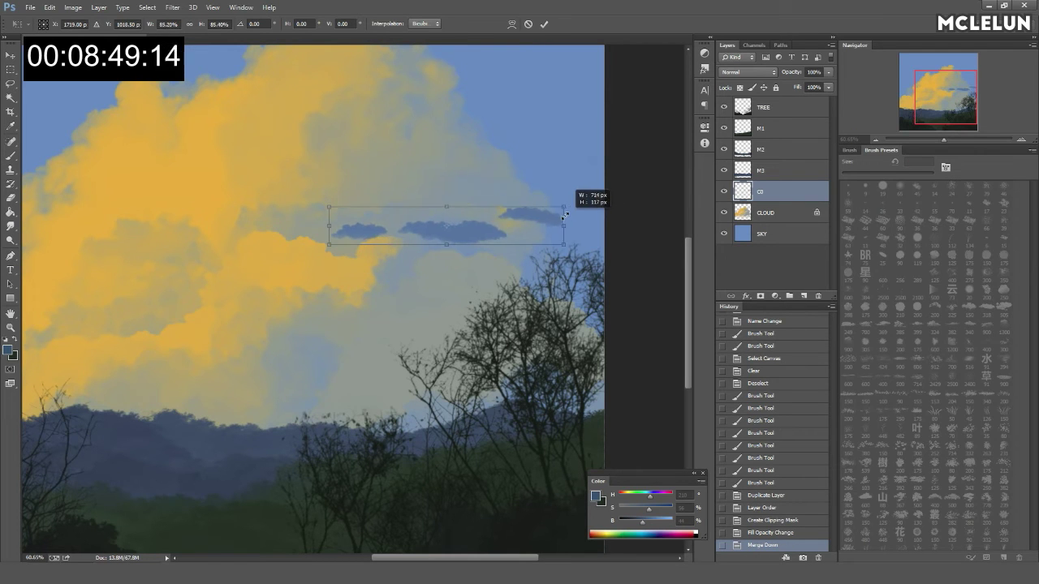
{"action": "key", "text": "Return"}
{"action": "key", "text": "b"}
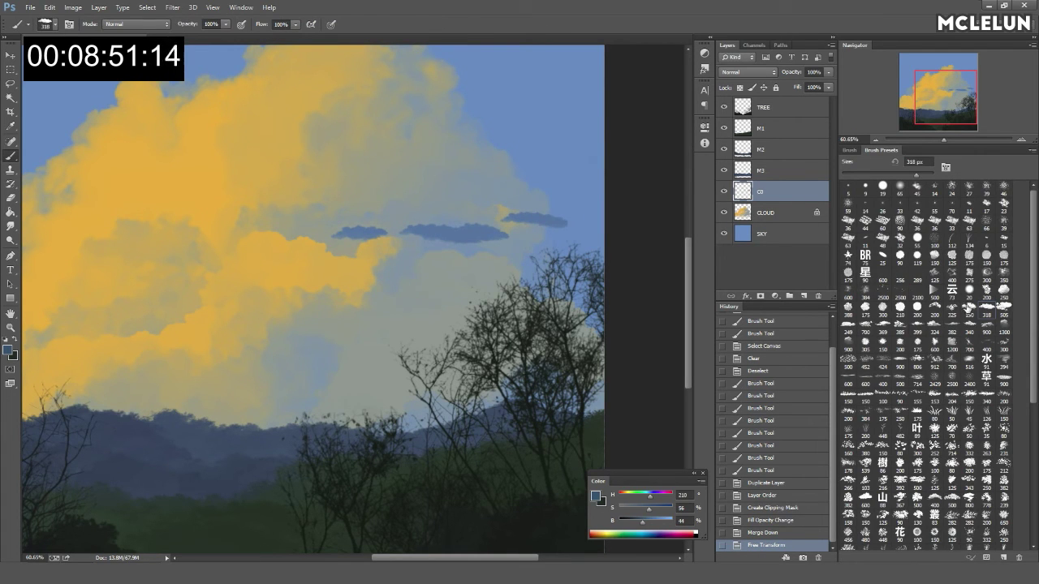
{"action": "left_click_drag", "start_coordinate": [567, 222], "coordinate": [552, 219]}
{"action": "mouse_move", "coordinate": [556, 217]}
{"action": "left_mouse_down"}
{"action": "mouse_move", "coordinate": [572, 215]}
{"action": "mouse_move", "coordinate": [513, 224]}
{"action": "mouse_move", "coordinate": [588, 221]}
{"action": "left_mouse_up"}
Step: Reshape and lighten the tail of the right cloud streak
{"action": "left_click", "coordinate": [530, 213], "text": "alt"}
{"action": "mouse_move", "coordinate": [564, 232]}
{"action": "left_mouse_down"}
{"action": "mouse_move", "coordinate": [584, 228]}
{"action": "mouse_move", "coordinate": [576, 218]}
{"action": "left_mouse_up"}
{"action": "mouse_move", "coordinate": [416, 244]}
{"action": "left_mouse_down"}
{"action": "mouse_move", "coordinate": [381, 237]}
{"action": "mouse_move", "coordinate": [505, 253]}
{"action": "mouse_move", "coordinate": [424, 251]}
{"action": "left_mouse_up"}
Step: Paint and trim small yellow wisps at the cloud's left edge
{"action": "left_click", "coordinate": [410, 258], "text": "alt"}
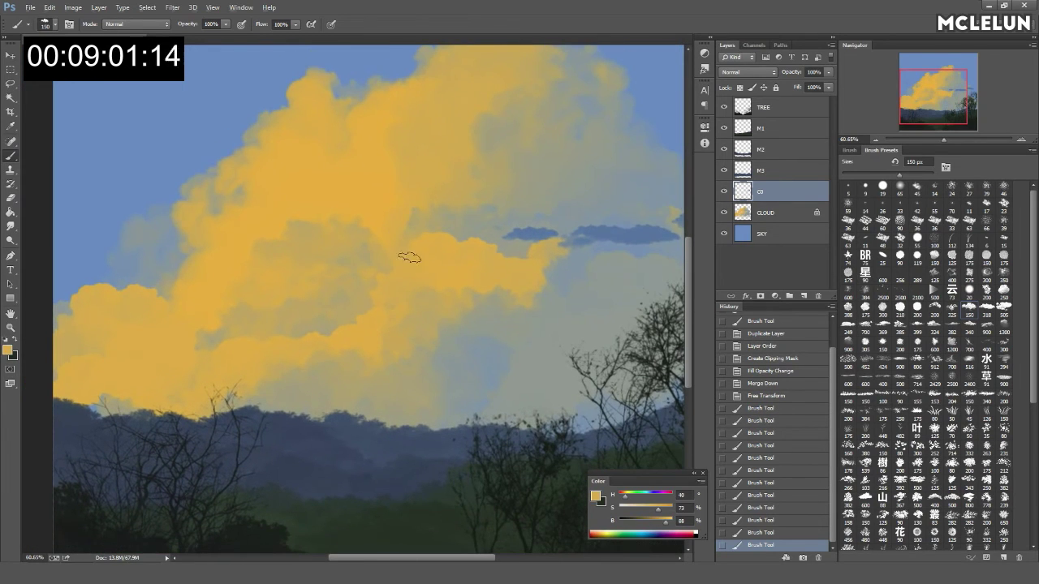
{"action": "left_click_drag", "start_coordinate": [142, 254], "coordinate": [122, 251]}
{"action": "mouse_move", "coordinate": [121, 252]}
{"action": "left_mouse_down"}
{"action": "mouse_move", "coordinate": [203, 253]}
{"action": "mouse_move", "coordinate": [104, 243]}
{"action": "left_mouse_up"}
{"action": "left_click_drag", "start_coordinate": [202, 203], "coordinate": [248, 236]}
{"action": "key", "text": "e"}
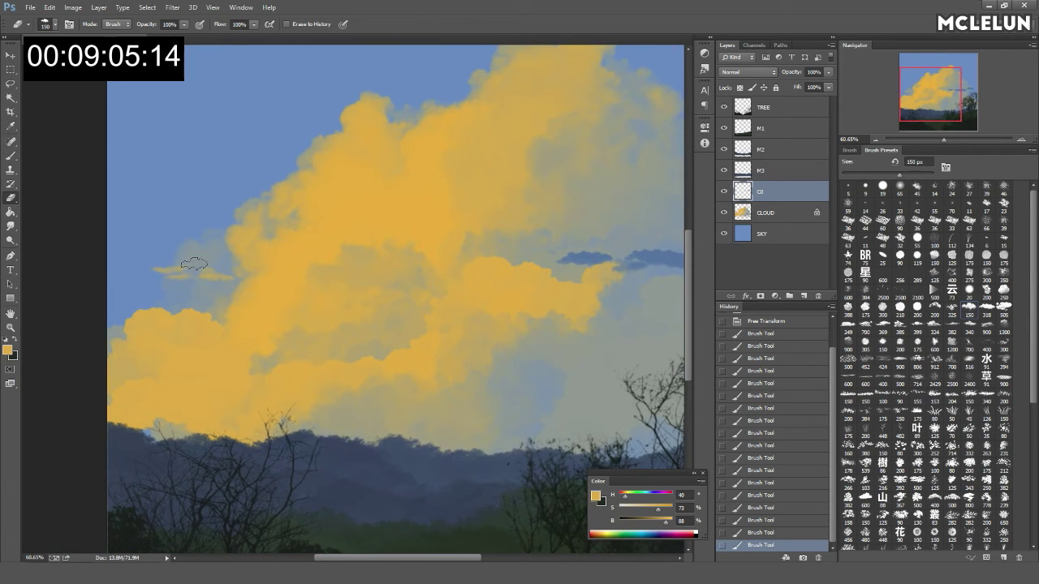
{"action": "mouse_move", "coordinate": [124, 265]}
{"action": "left_mouse_down"}
{"action": "mouse_move", "coordinate": [212, 258]}
{"action": "mouse_move", "coordinate": [120, 269]}
{"action": "left_mouse_up"}
{"action": "key", "text": "b"}
{"action": "left_click", "coordinate": [190, 258], "text": "alt"}
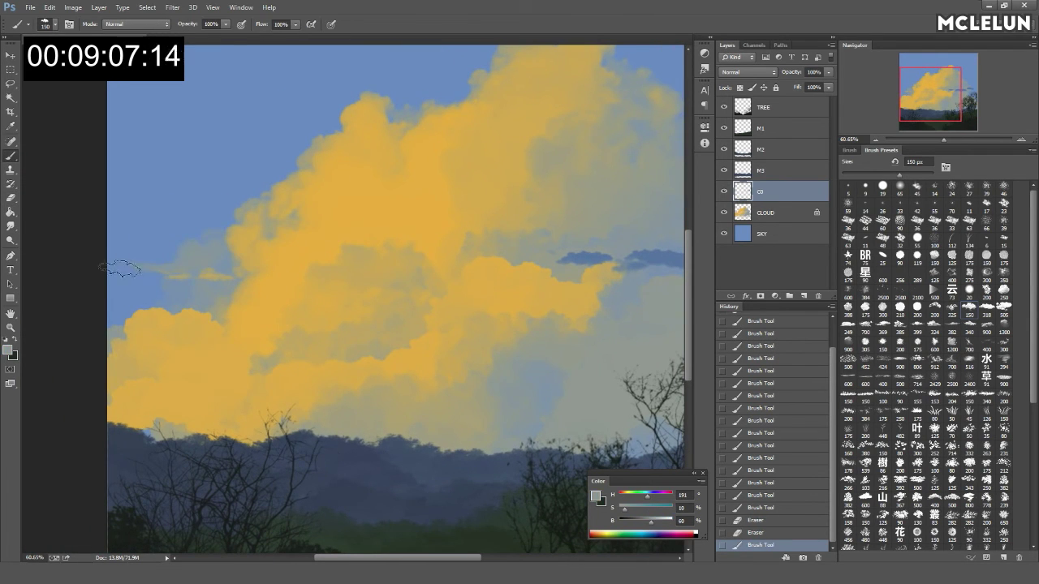
Step: Eyedrop a dark blue-grey and paint small streaks across the cloud's middle
{"action": "left_click_drag", "start_coordinate": [456, 277], "coordinate": [377, 240]}
{"action": "left_click", "coordinate": [398, 304], "text": "alt"}
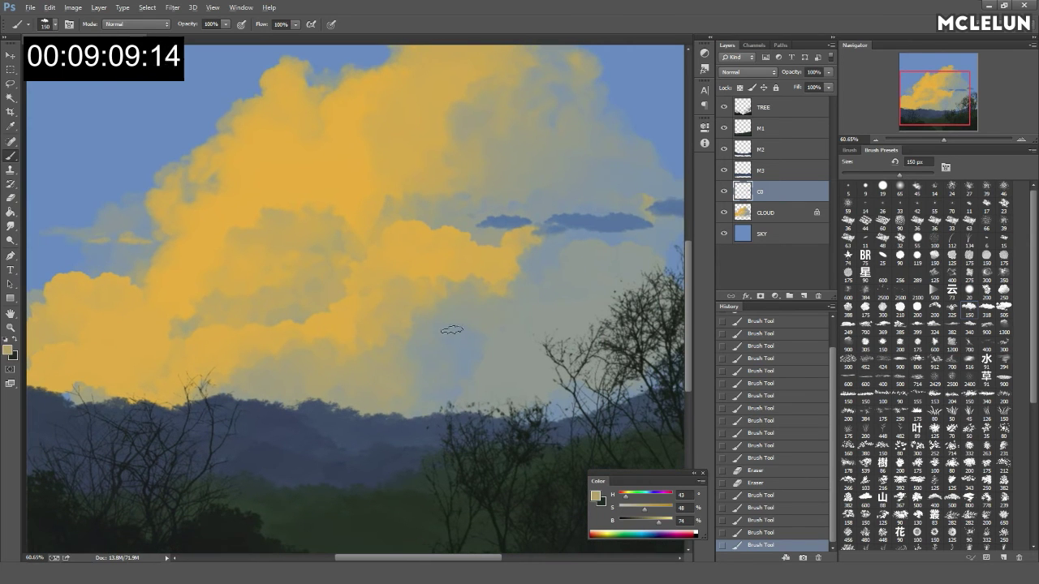
{"action": "left_click", "coordinate": [564, 349], "text": "alt"}
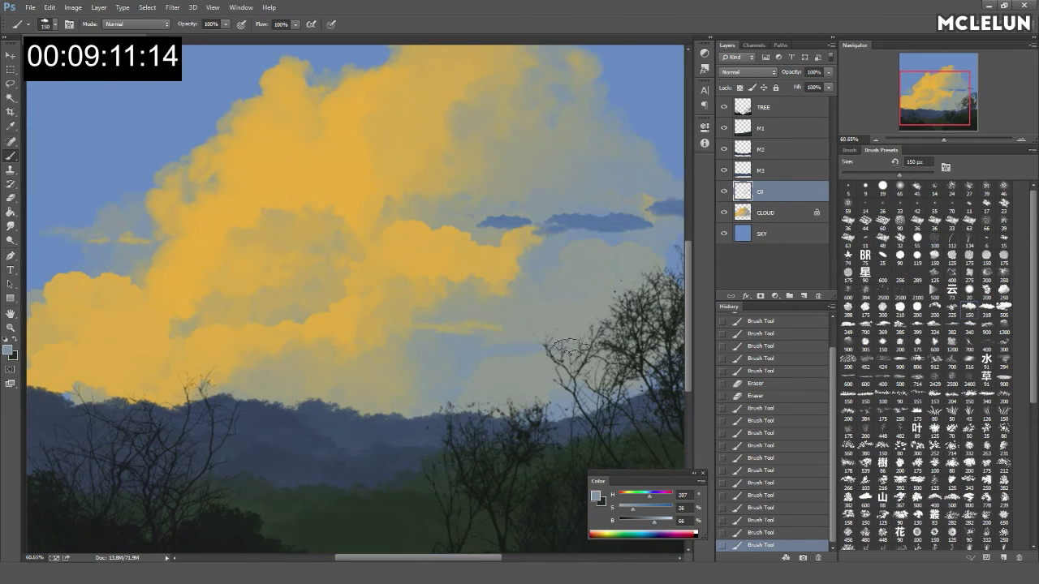
{"action": "left_click", "coordinate": [609, 223], "text": "alt"}
{"action": "left_click_drag", "start_coordinate": [543, 237], "coordinate": [441, 239]}
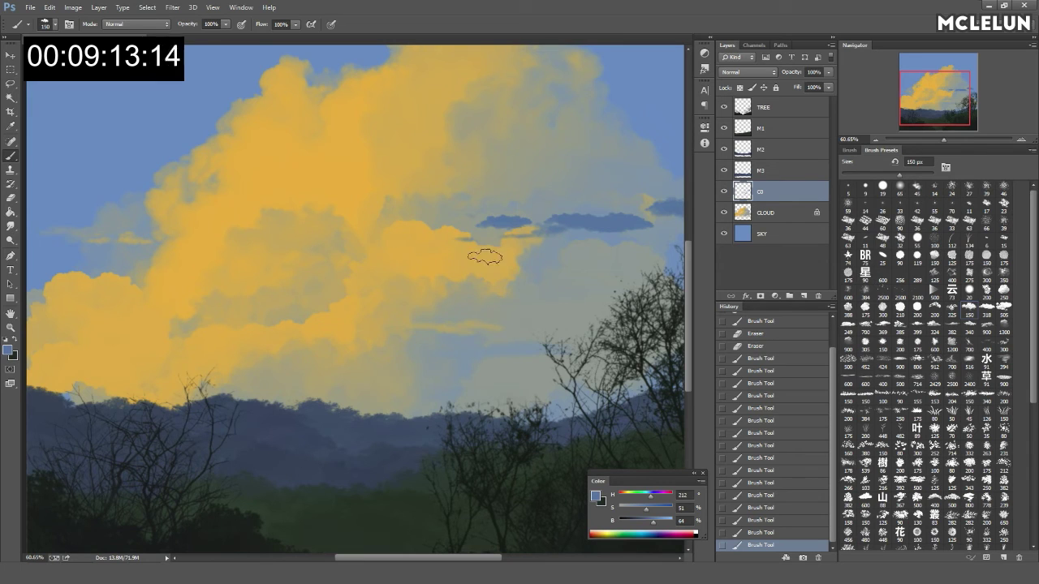
{"action": "mouse_move", "coordinate": [642, 245]}
{"action": "left_mouse_down"}
{"action": "mouse_move", "coordinate": [531, 262]}
{"action": "mouse_move", "coordinate": [608, 242]}
{"action": "left_mouse_up"}
{"action": "left_click_drag", "start_coordinate": [601, 243], "coordinate": [557, 304]}
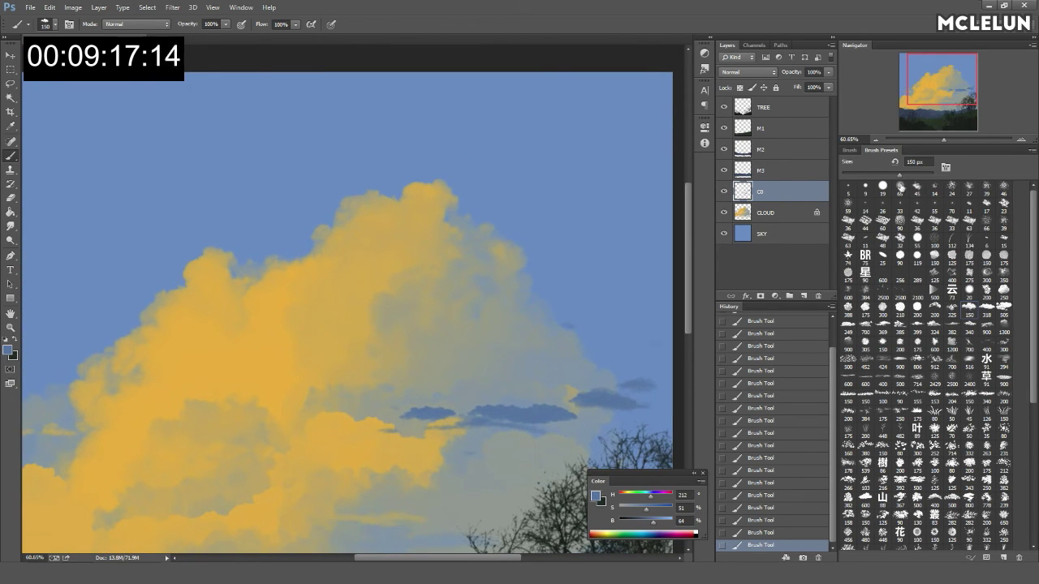
Step: Add a new layer named T directly above SKY
{"action": "left_click", "coordinate": [779, 215]}
{"action": "left_click", "coordinate": [789, 234]}
{"action": "left_click", "coordinate": [803, 296]}
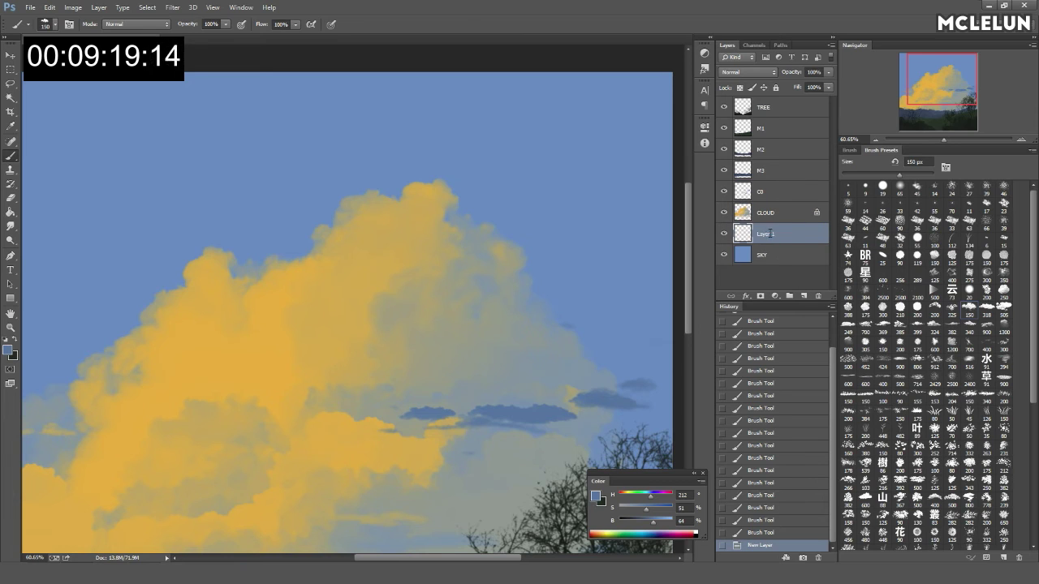
{"action": "type", "text": "T"}
{"action": "key", "text": "Return"}
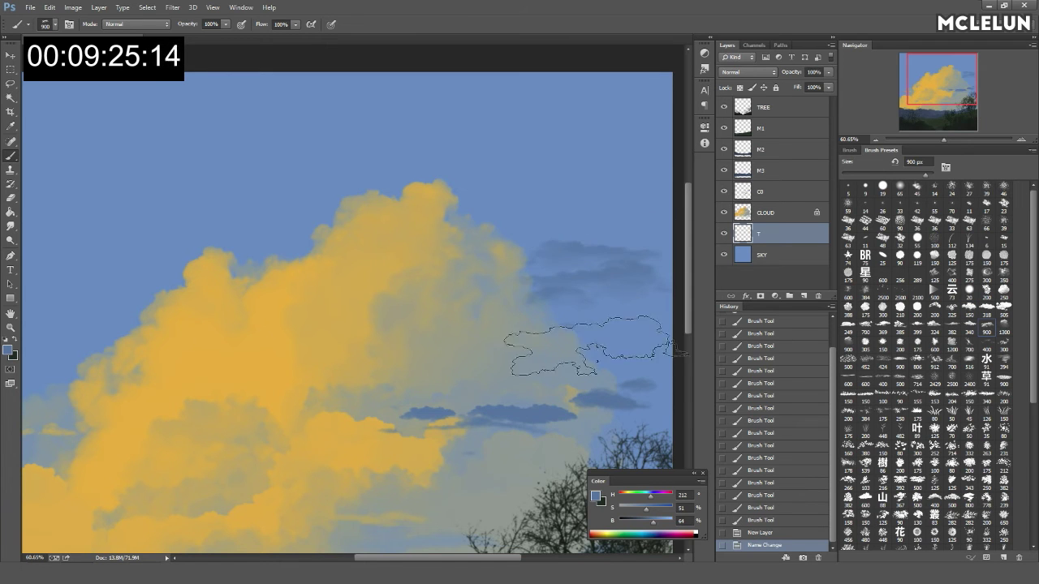
Step: On C0, extend a dark streak across the cloud and touch up edges in beige
{"action": "left_click_drag", "start_coordinate": [513, 300], "coordinate": [510, 186]}
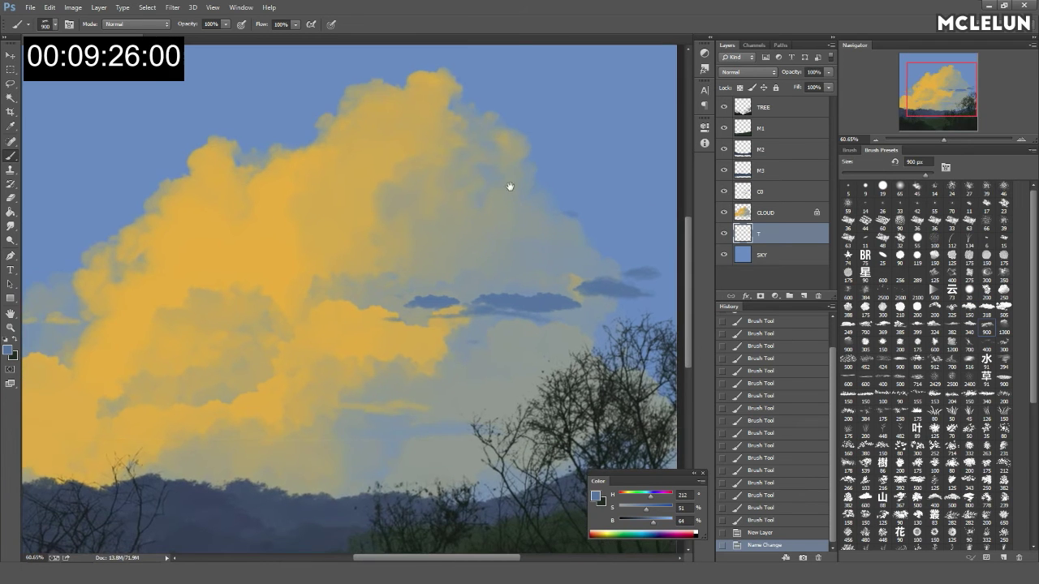
{"action": "left_click", "coordinate": [788, 185]}
{"action": "left_click_drag", "start_coordinate": [430, 296], "coordinate": [459, 323]}
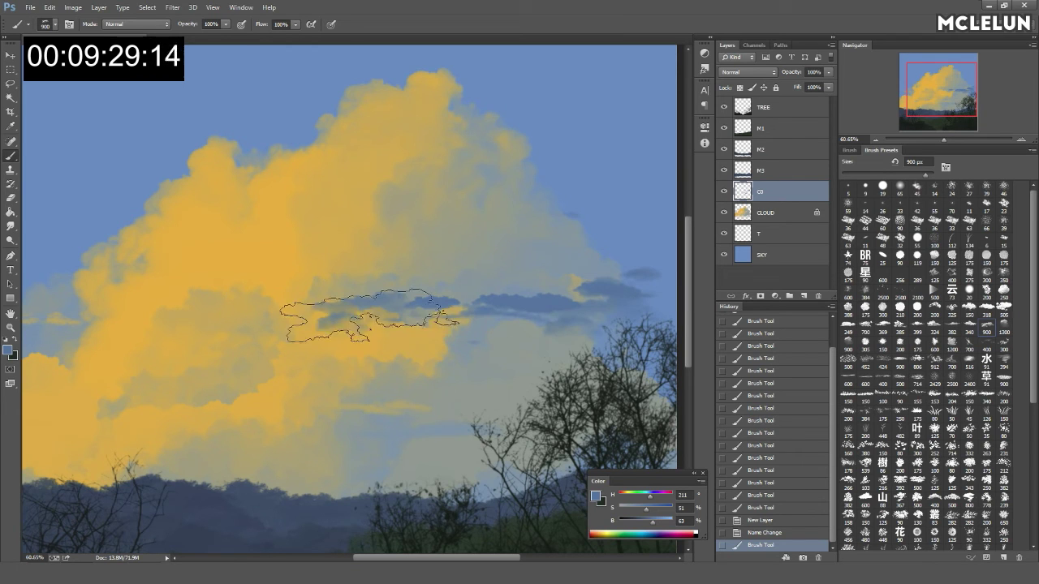
{"action": "left_click", "coordinate": [456, 394], "text": "alt"}
{"action": "left_click", "coordinate": [430, 410]}
{"action": "left_click", "coordinate": [561, 399]}
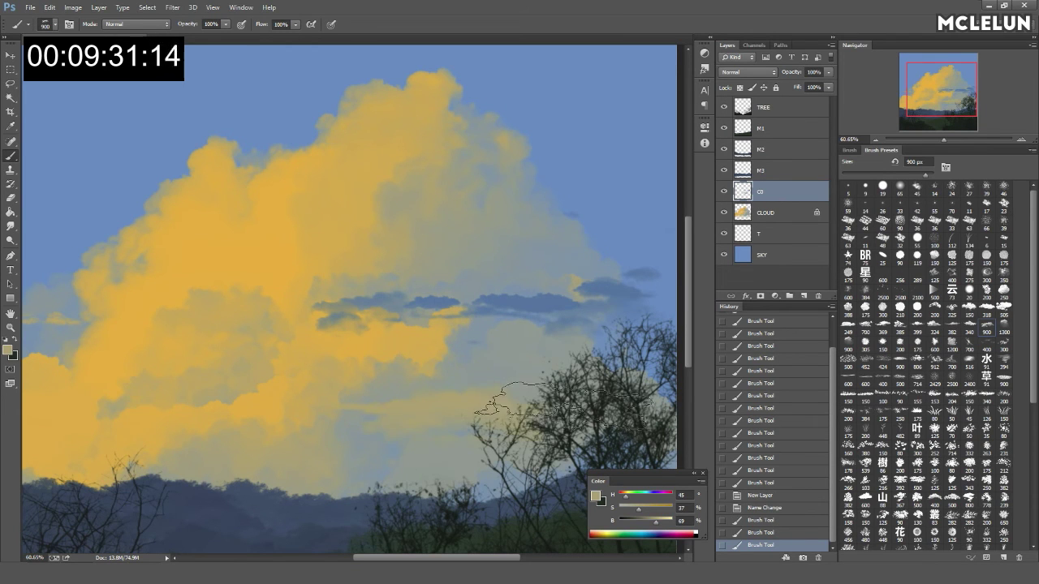
Step: Add blue-grey shadow strokes to the lower cloud, then resample the beige
{"action": "left_click", "coordinate": [498, 473], "text": "alt"}
{"action": "left_click", "coordinate": [371, 429]}
{"action": "left_click", "coordinate": [313, 436]}
{"action": "left_click", "coordinate": [116, 398]}
{"action": "mouse_move", "coordinate": [209, 329]}
{"action": "left_mouse_down"}
{"action": "mouse_move", "coordinate": [324, 289]}
{"action": "mouse_move", "coordinate": [368, 286]}
{"action": "left_mouse_up"}
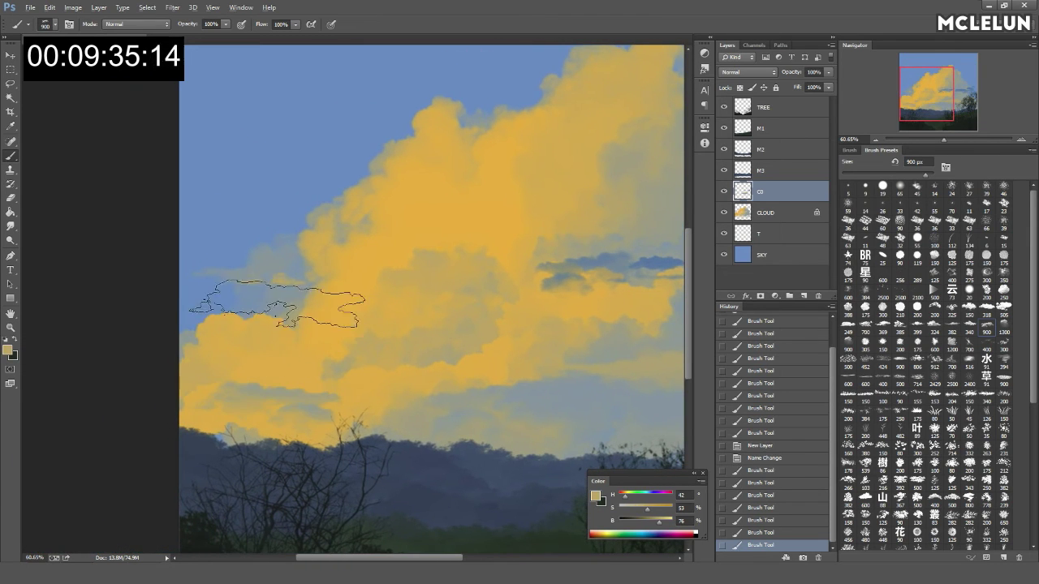
{"action": "left_click", "coordinate": [510, 212], "text": "alt"}
{"action": "left_click_drag", "start_coordinate": [510, 212], "coordinate": [242, 288]}
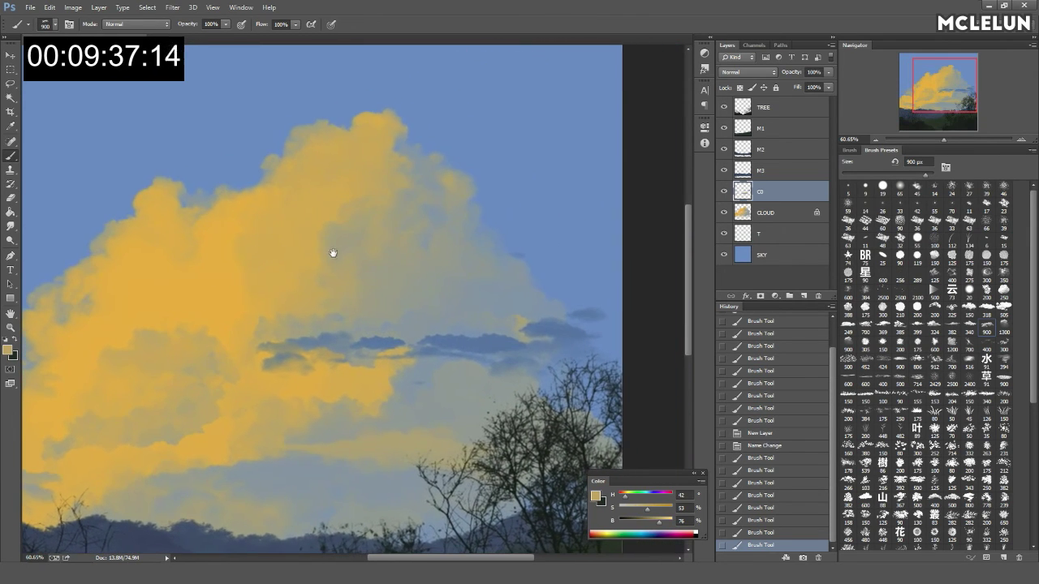
Step: With a 424 px brush, paint faint light wisps into the sky on T
{"action": "left_click", "coordinate": [884, 362]}
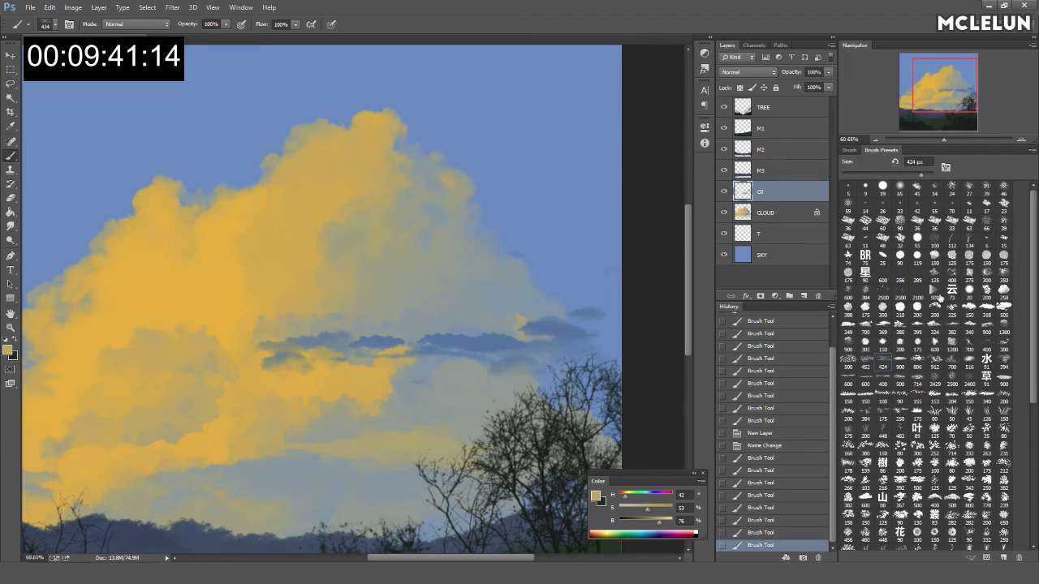
{"action": "left_click", "coordinate": [784, 233]}
{"action": "left_click_drag", "start_coordinate": [536, 156], "coordinate": [614, 105]}
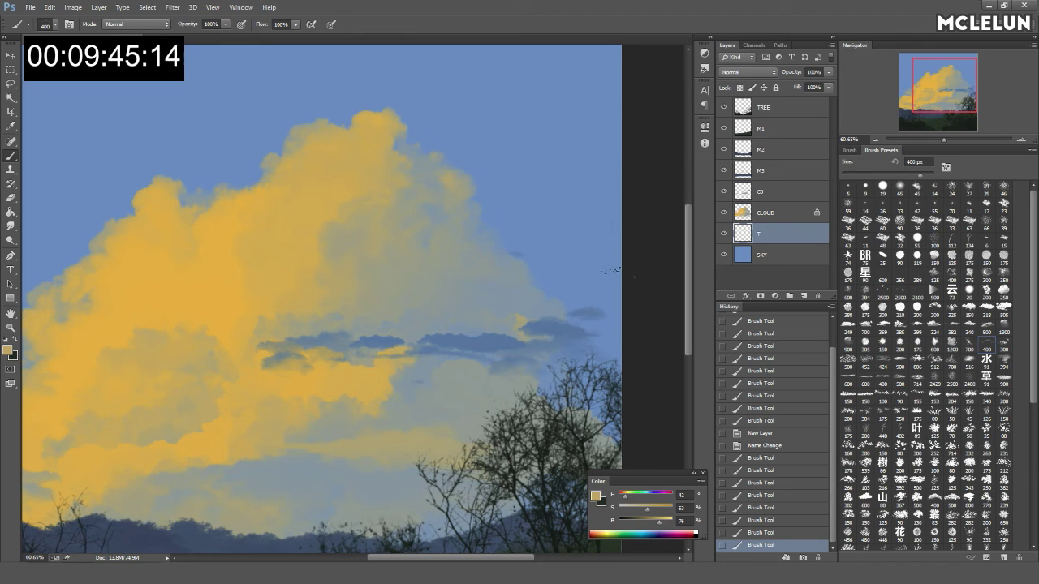
{"action": "left_click", "coordinate": [519, 283], "text": "alt"}
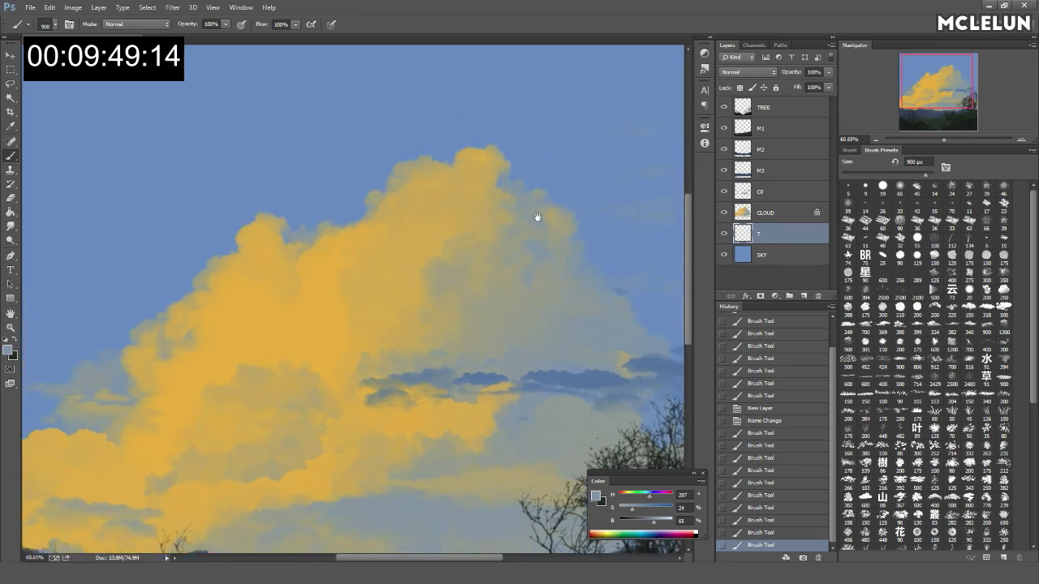
{"action": "left_click_drag", "start_coordinate": [538, 105], "coordinate": [720, 142]}
{"action": "left_click", "coordinate": [244, 332], "text": "alt"}
{"action": "left_click_drag", "start_coordinate": [317, 256], "coordinate": [329, 69]}
{"action": "left_click_drag", "start_coordinate": [599, 285], "coordinate": [491, 218]}
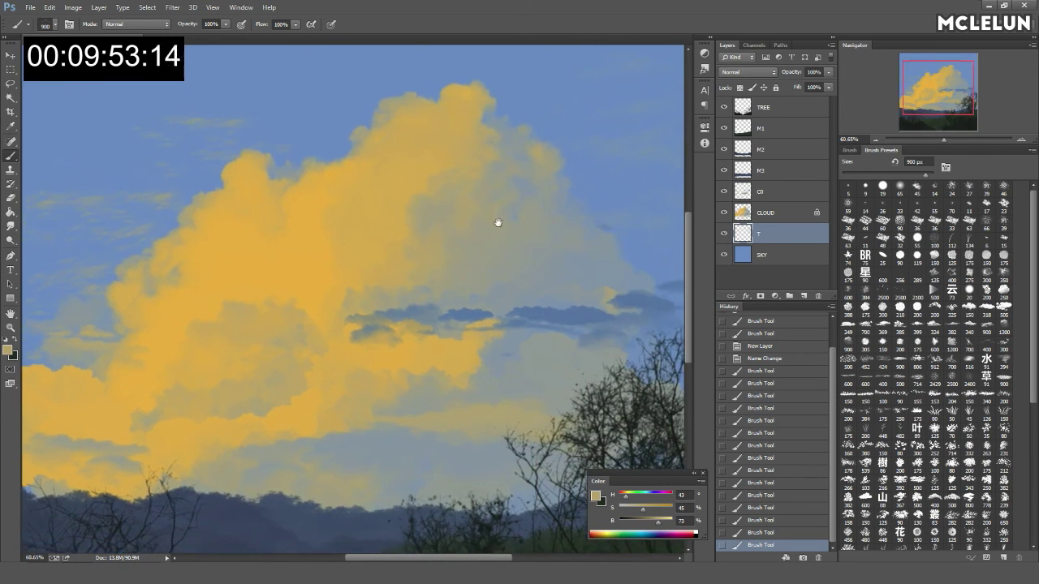
Step: Erase and paint over stray marks in the sky
{"action": "left_click_drag", "start_coordinate": [947, 139], "coordinate": [939, 137]}
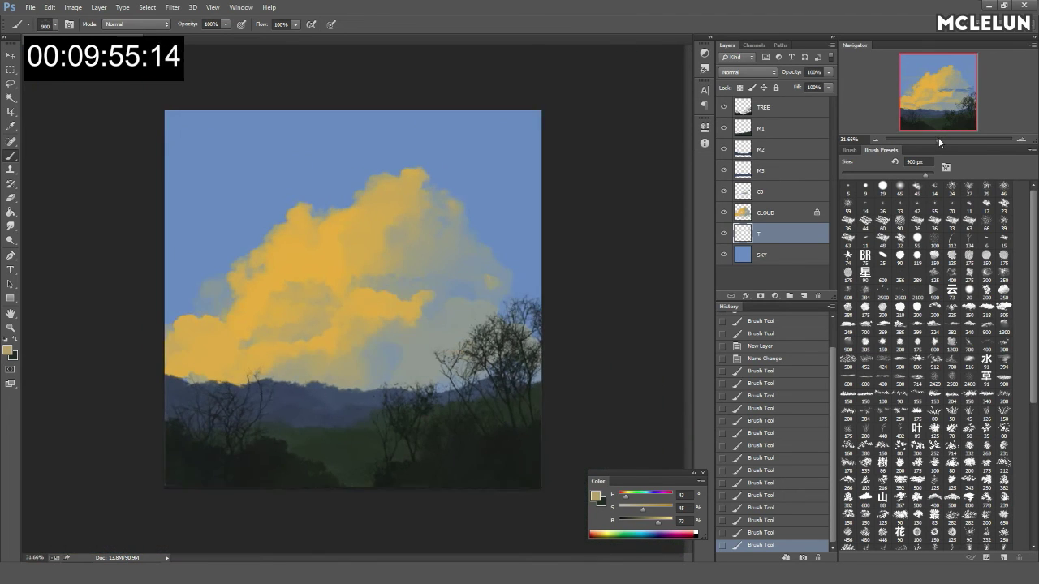
{"action": "key", "text": "e"}
{"action": "left_click", "coordinate": [221, 235]}
{"action": "left_click", "coordinate": [178, 208]}
{"action": "key", "text": "b"}
{"action": "key", "text": "b"}
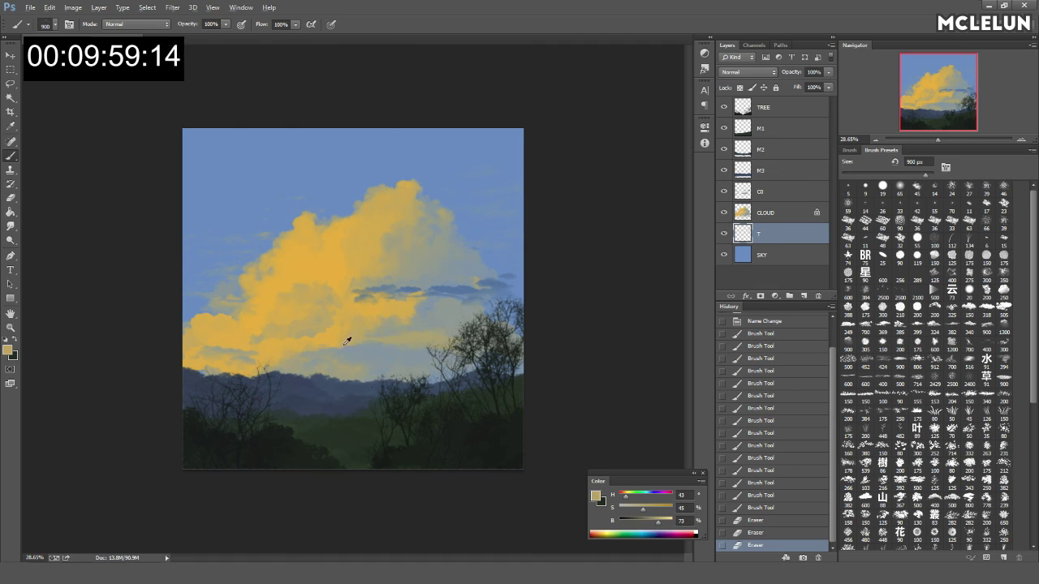
{"action": "left_click_drag", "start_coordinate": [357, 348], "coordinate": [400, 315]}
Step: Touch up the cloud on C0 and set a pale yellow painting colour
{"action": "left_click", "coordinate": [776, 195]}
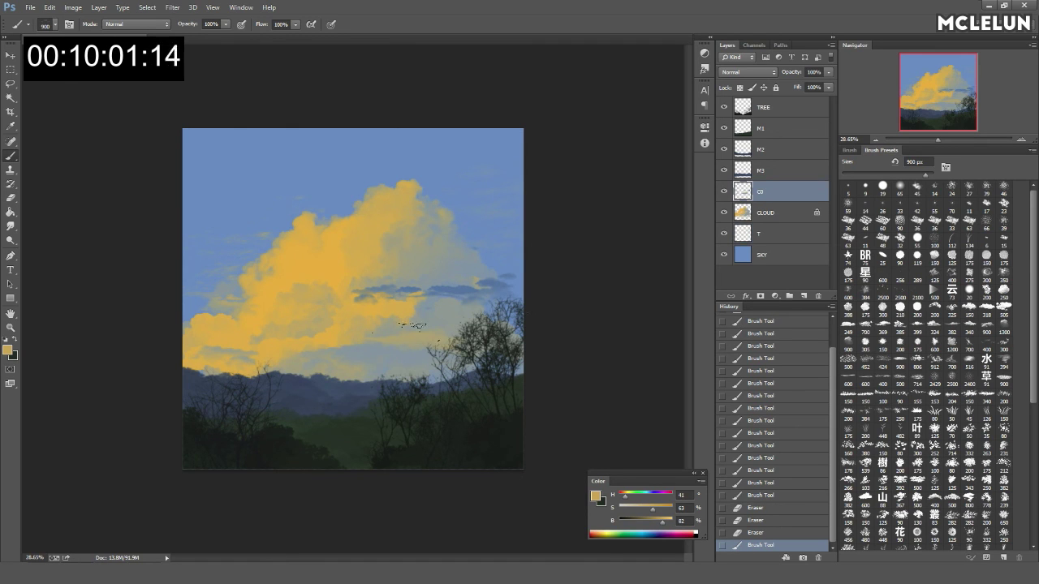
{"action": "left_click", "coordinate": [430, 339]}
{"action": "left_click", "coordinate": [382, 339]}
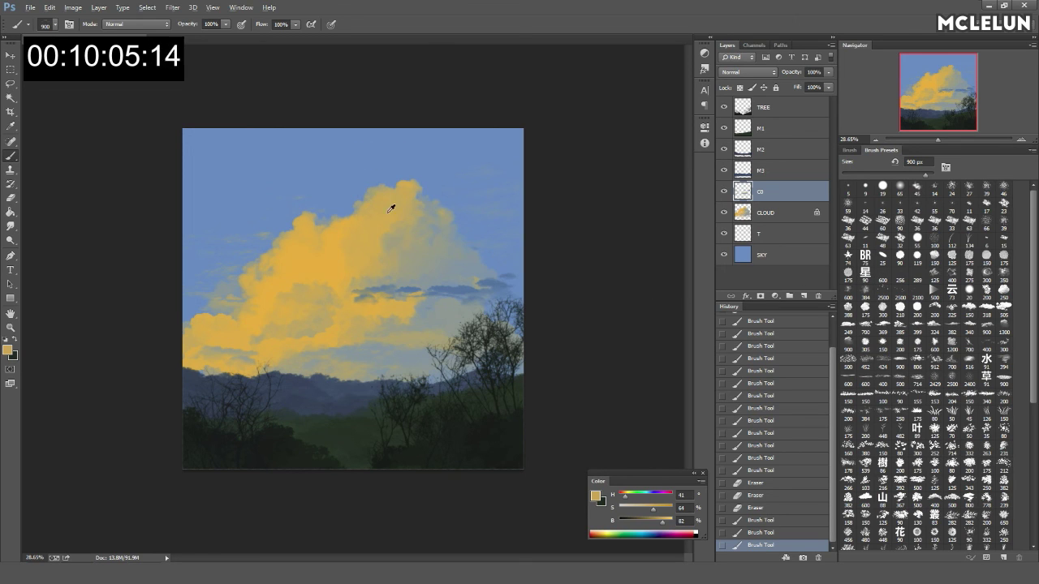
{"action": "left_click", "coordinate": [427, 219], "text": "alt"}
{"action": "left_click_drag", "start_coordinate": [666, 525], "coordinate": [674, 522]}
{"action": "left_click_drag", "start_coordinate": [651, 510], "coordinate": [636, 512]}
Step: On a new layer above T, stamp large wispy high clouds at 27% fill and merge down
{"action": "left_click", "coordinate": [774, 231]}
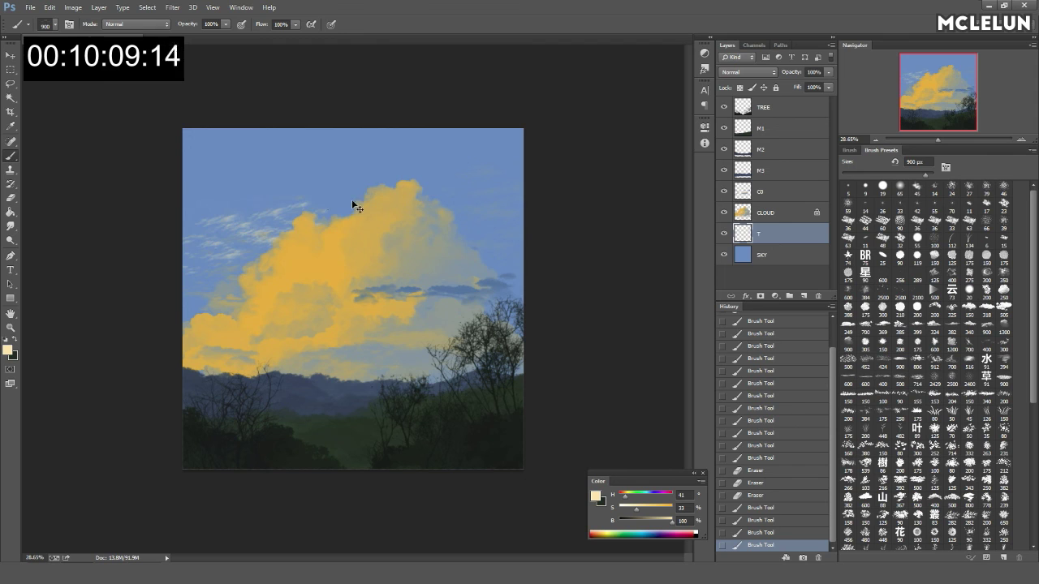
{"action": "key", "text": "bracketright"}
{"action": "key", "text": "bracketright"}
{"action": "key", "text": "bracketright"}
{"action": "key", "text": "bracketright"}
{"action": "key", "text": "bracketright"}
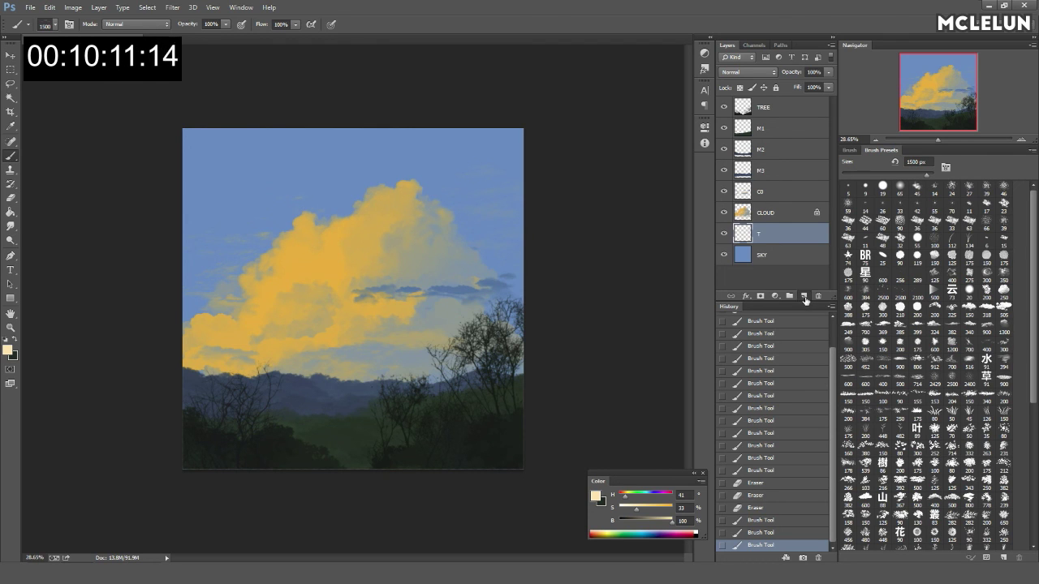
{"action": "left_click", "coordinate": [805, 298]}
{"action": "key", "text": "bracketright"}
{"action": "left_click", "coordinate": [348, 163]}
{"action": "left_click", "coordinate": [487, 158]}
{"action": "left_click", "coordinate": [471, 219]}
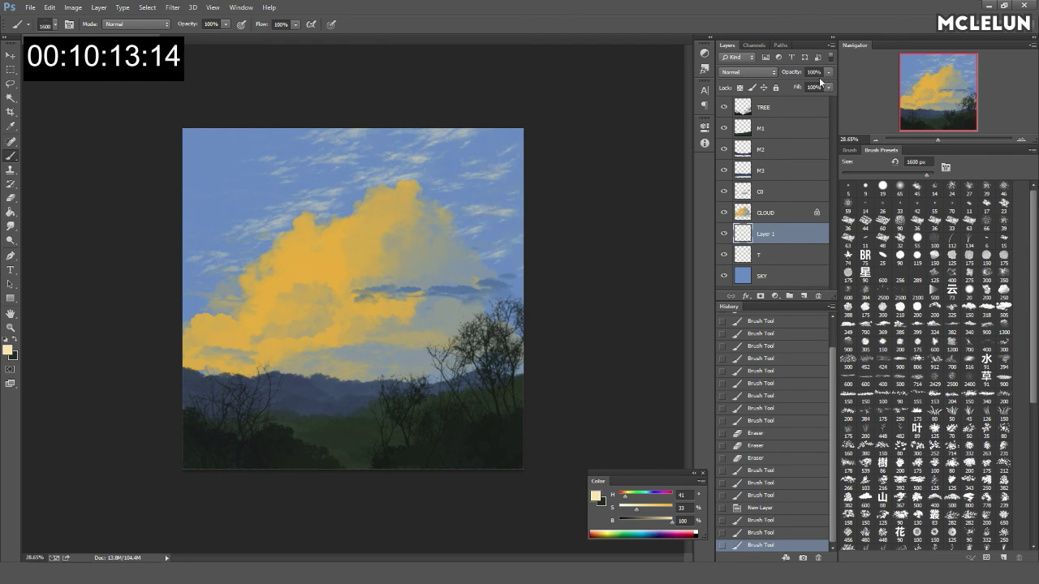
{"action": "mouse_move", "coordinate": [828, 87]}
{"action": "left_mouse_down"}
{"action": "mouse_move", "coordinate": [795, 103]}
{"action": "mouse_move", "coordinate": [785, 91]}
{"action": "left_mouse_up"}
{"action": "key", "text": "ctrl+e"}
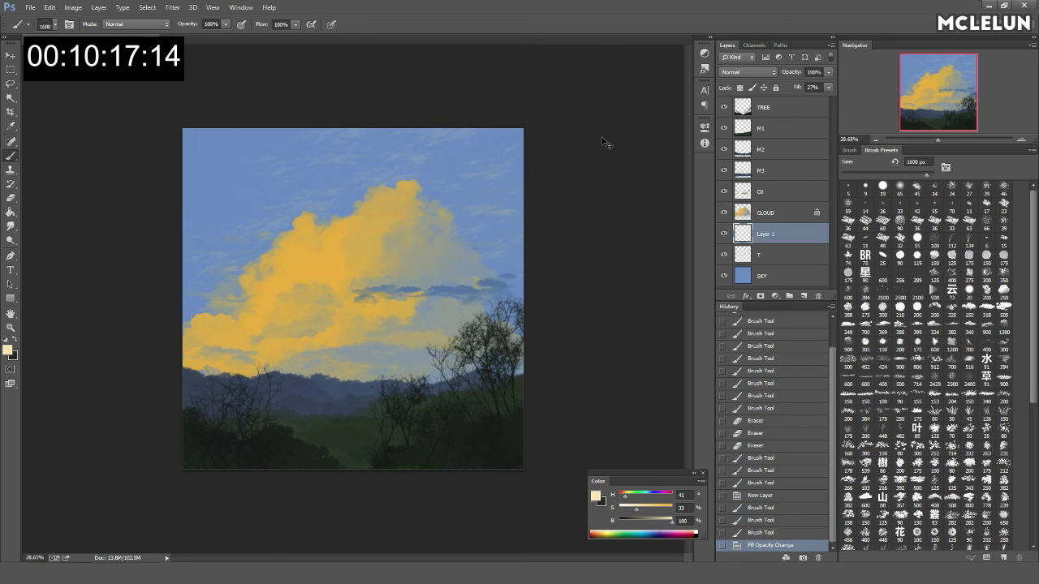
Step: With the Eraser on layer T, erase the faint wispy strokes in the sky above the cloud's peak
{"action": "key", "text": "e"}
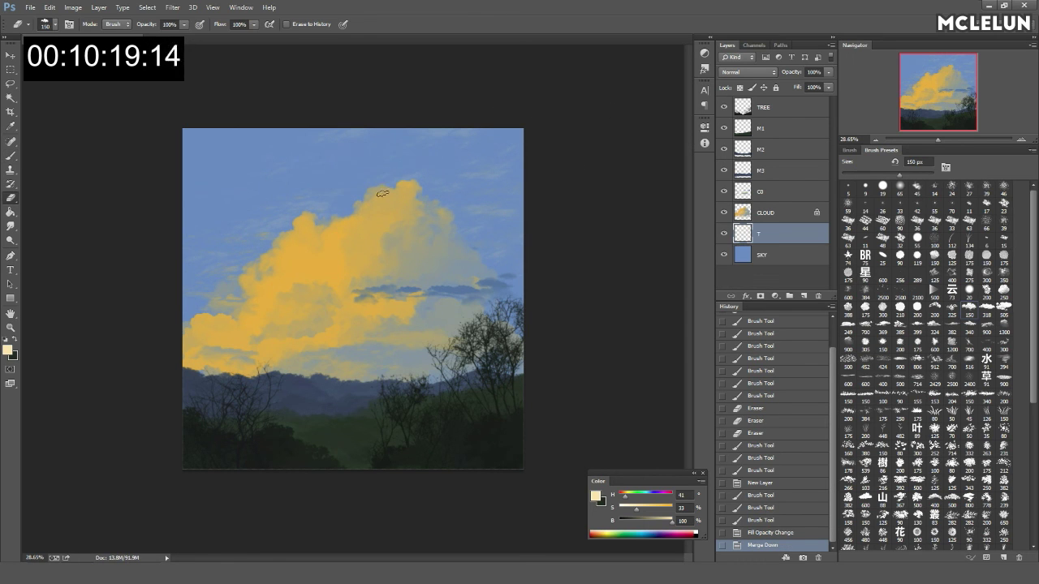
{"action": "left_click_drag", "start_coordinate": [384, 194], "coordinate": [443, 152]}
{"action": "left_click_drag", "start_coordinate": [334, 168], "coordinate": [463, 137]}
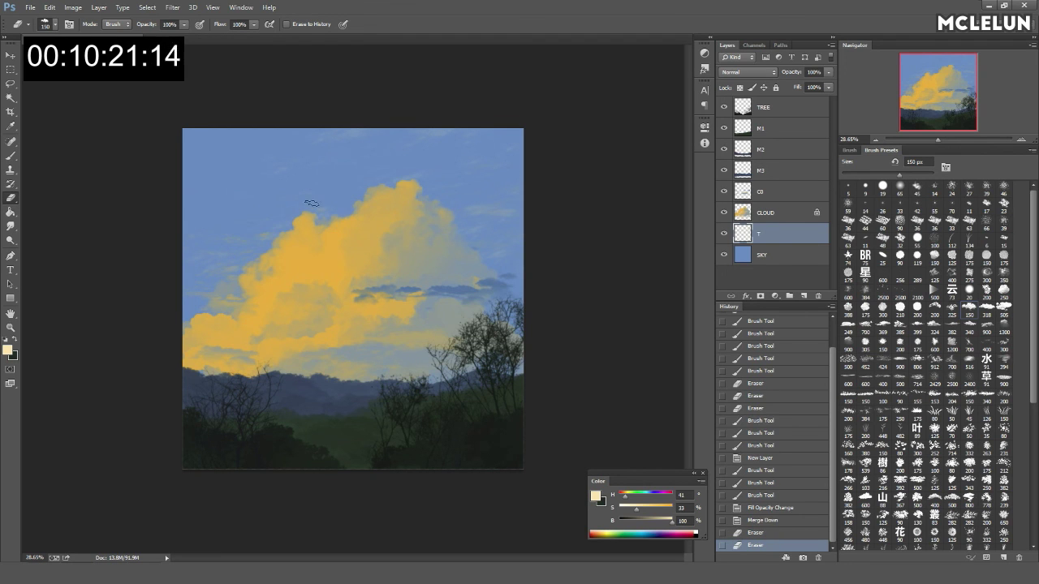
{"action": "left_click_drag", "start_coordinate": [324, 151], "coordinate": [507, 132]}
{"action": "mouse_move", "coordinate": [368, 147]}
{"action": "left_mouse_down"}
{"action": "mouse_move", "coordinate": [306, 144]}
{"action": "mouse_move", "coordinate": [379, 107]}
{"action": "left_mouse_up"}
{"action": "left_click_drag", "start_coordinate": [379, 130], "coordinate": [422, 81]}
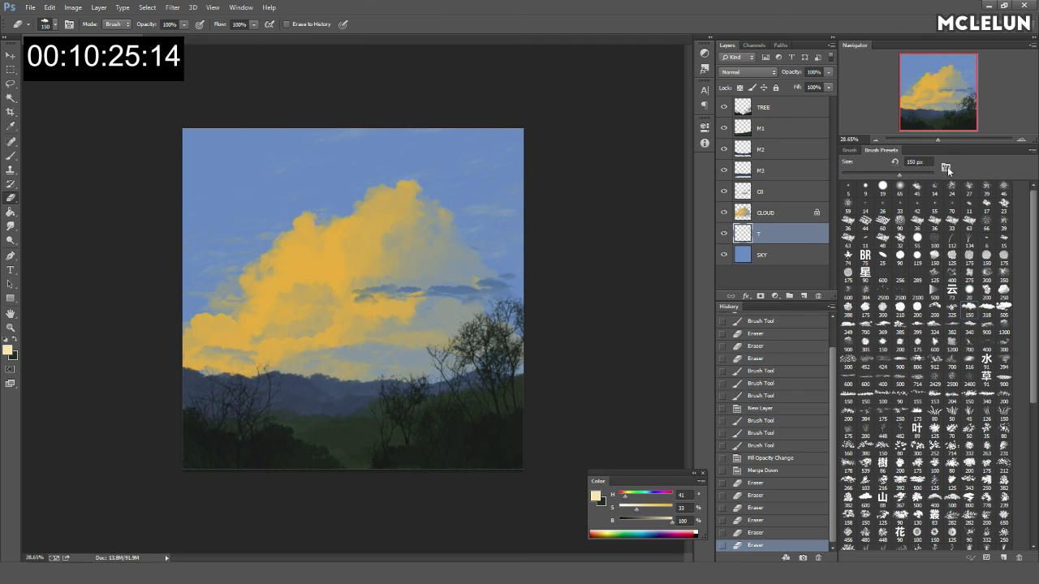
{"action": "left_click_drag", "start_coordinate": [940, 135], "coordinate": [941, 134]}
{"action": "left_click_drag", "start_coordinate": [960, 89], "coordinate": [949, 77]}
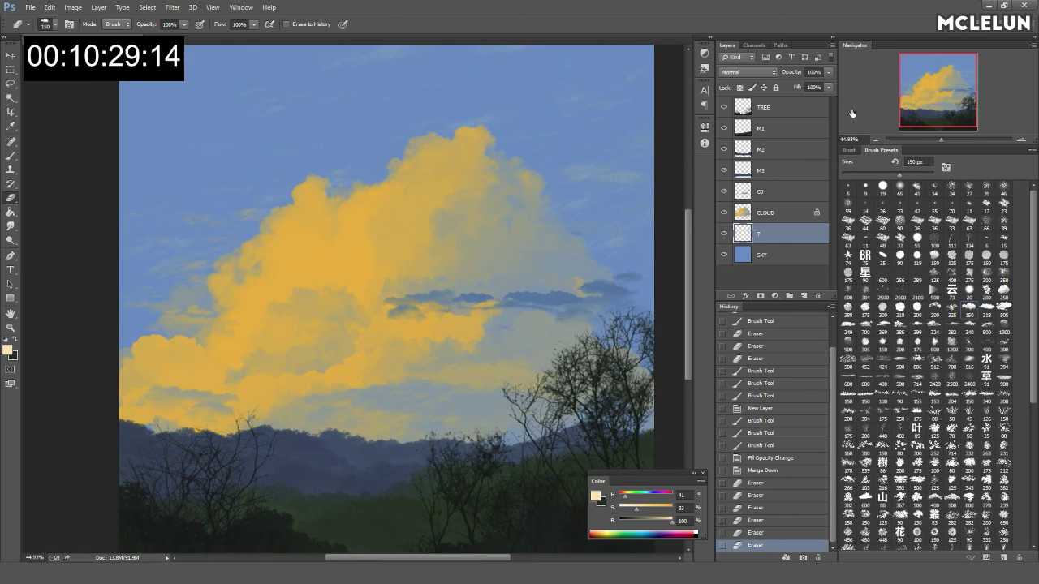